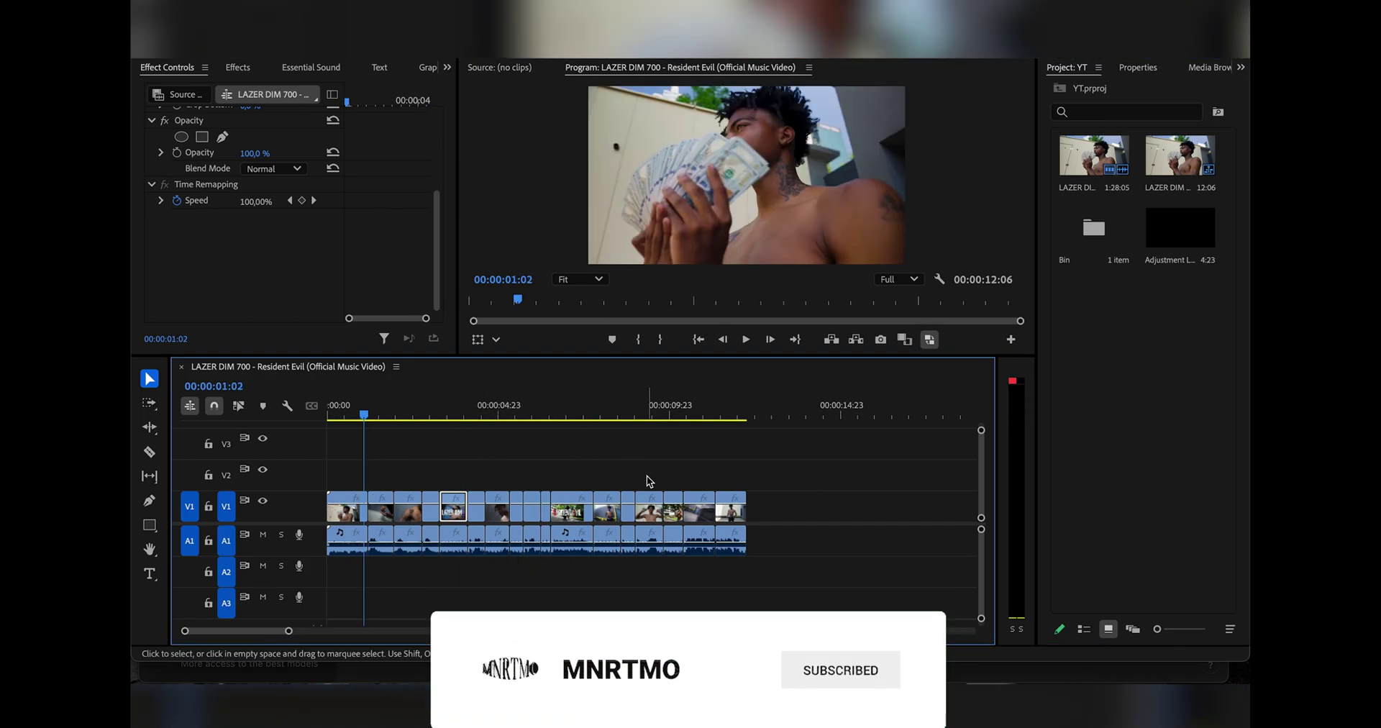
# Create a new adjustment layer in the project with its default settings
pyautogui.click(1117, 339)
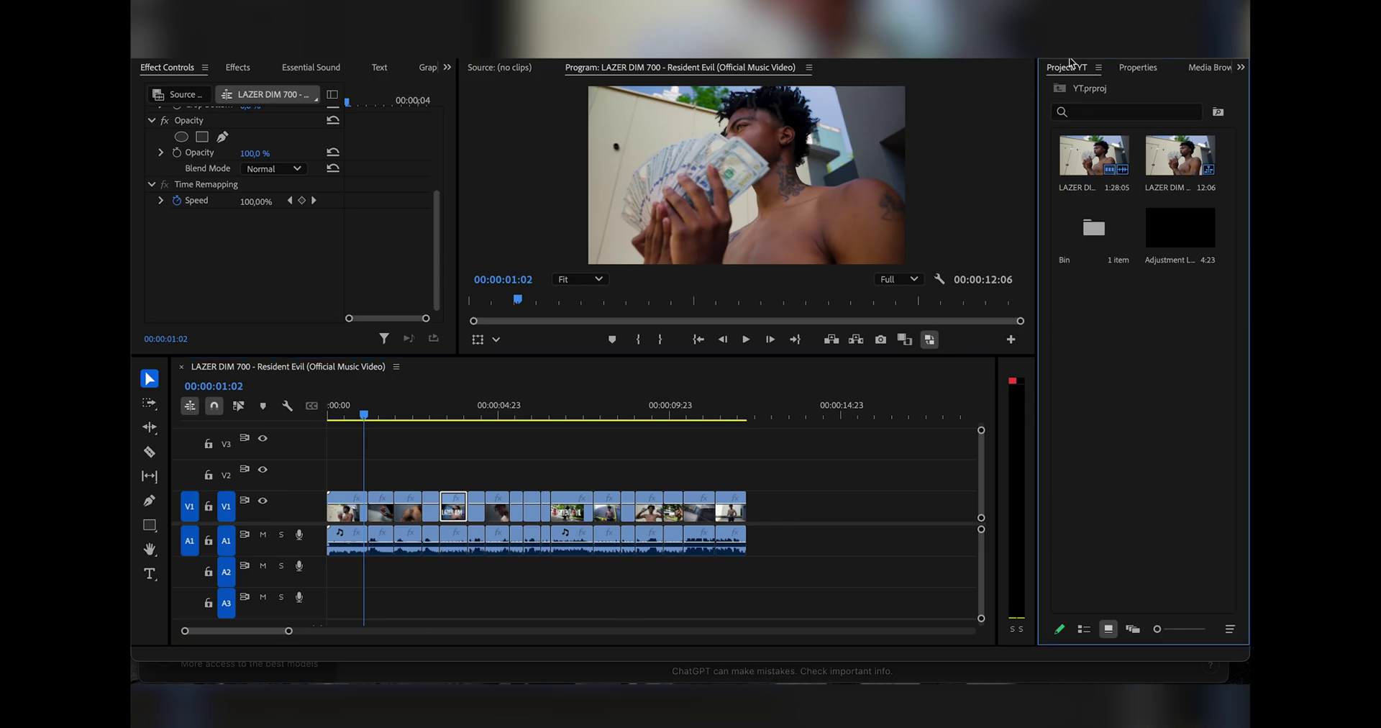
pyautogui.rightClick(1137, 314)
pyautogui.moveTo(1099, 389)
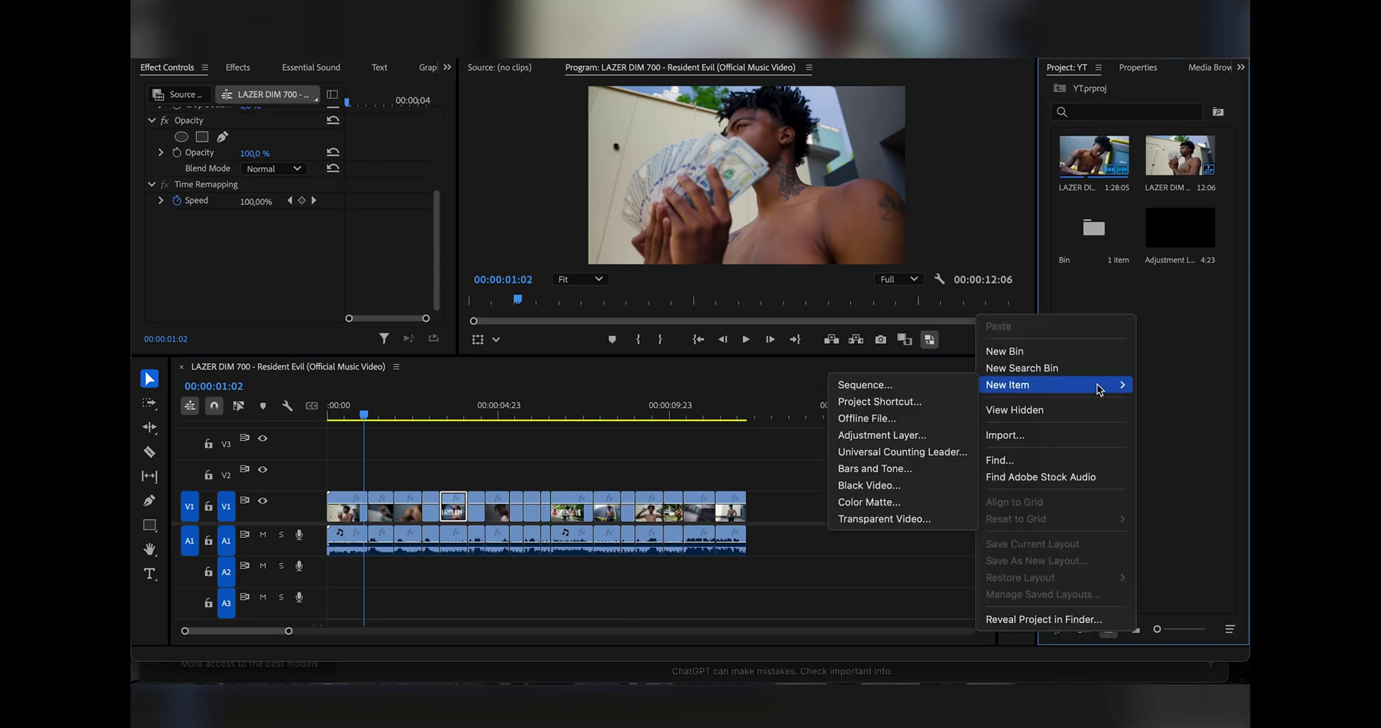
pyautogui.click(933, 434)
pyautogui.press('Return')
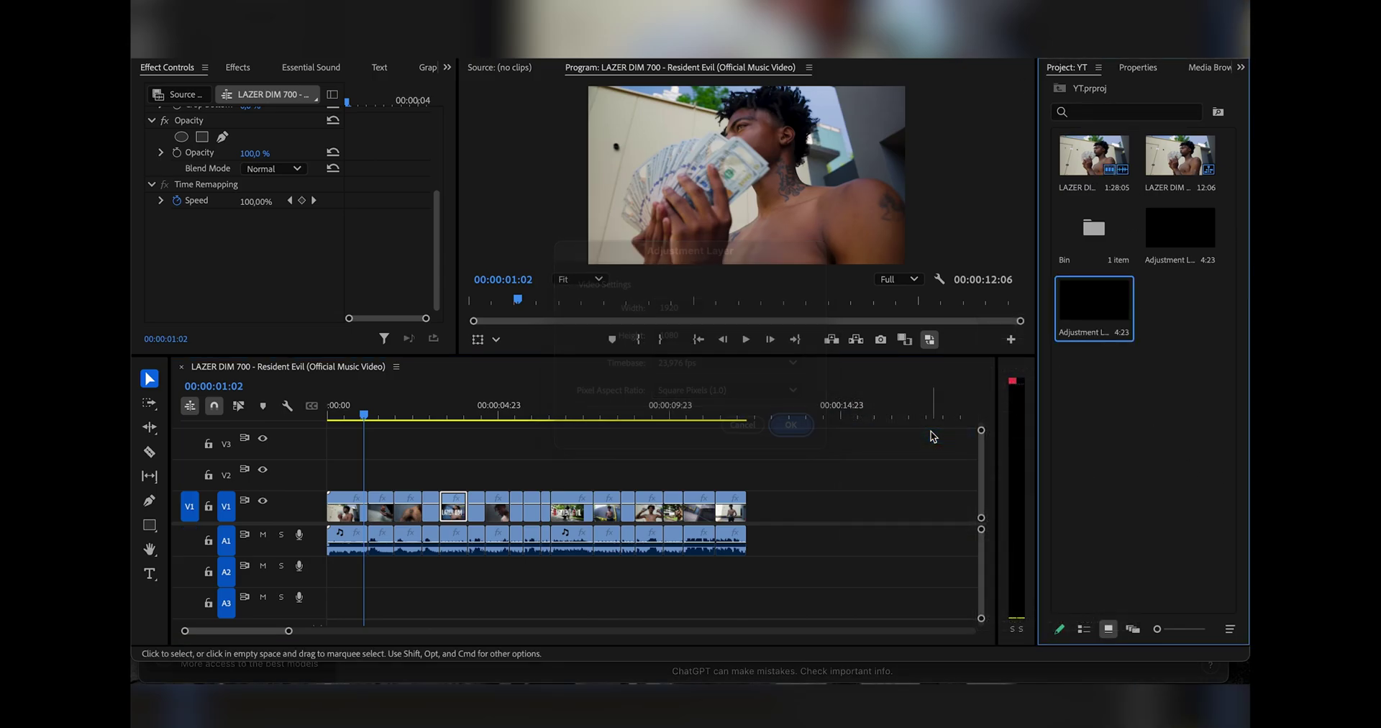
# Place the new adjustment layer on track V2, starting at 00:00:01:02 just before the first cut
pyautogui.moveTo(1094, 302); pyautogui.dragTo(365, 493)
pyautogui.press('=')
pyautogui.press('=')
pyautogui.press('=')
# Split the adjustment layer at 00:00:01:08 and delete the part after the split
pyautogui.hotkey('shift', 'Right')
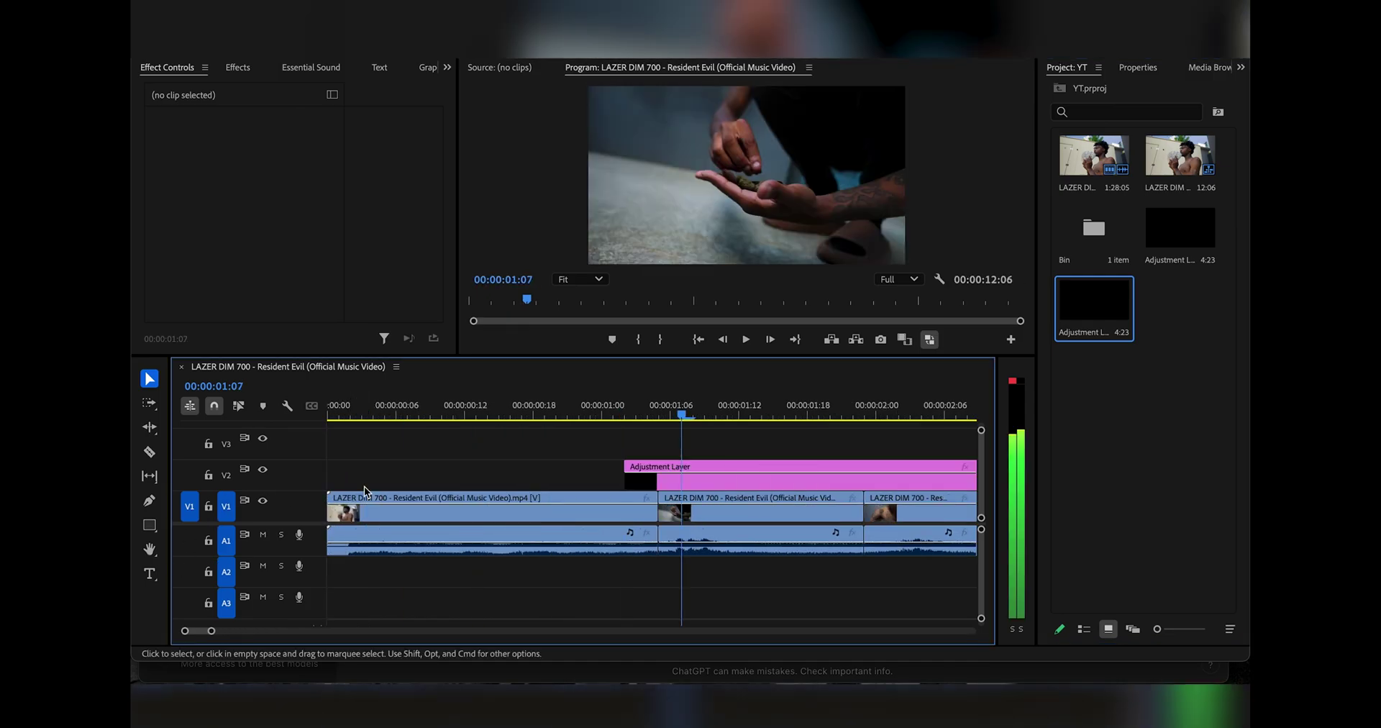
pyautogui.press('Right')
pyautogui.click(726, 481)
pyautogui.press('super+k')
pyautogui.click(771, 480)
pyautogui.press('Delete')
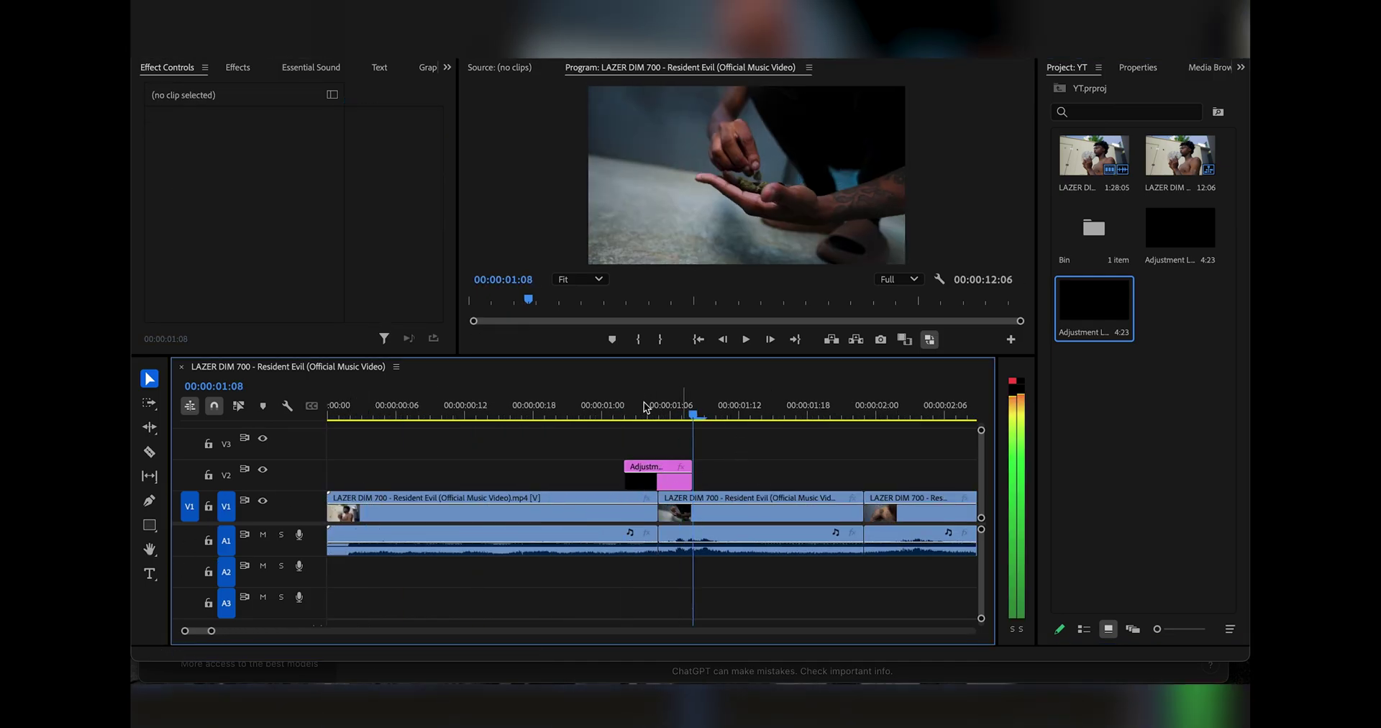
# Apply the crazy wipe up (6 frames) preset to the adjustment layer and play the transition
pyautogui.moveTo(589, 402); pyautogui.dragTo(636, 395)
pyautogui.hotkey('shift', '7')
pyautogui.scroll(-1, 245, 213)
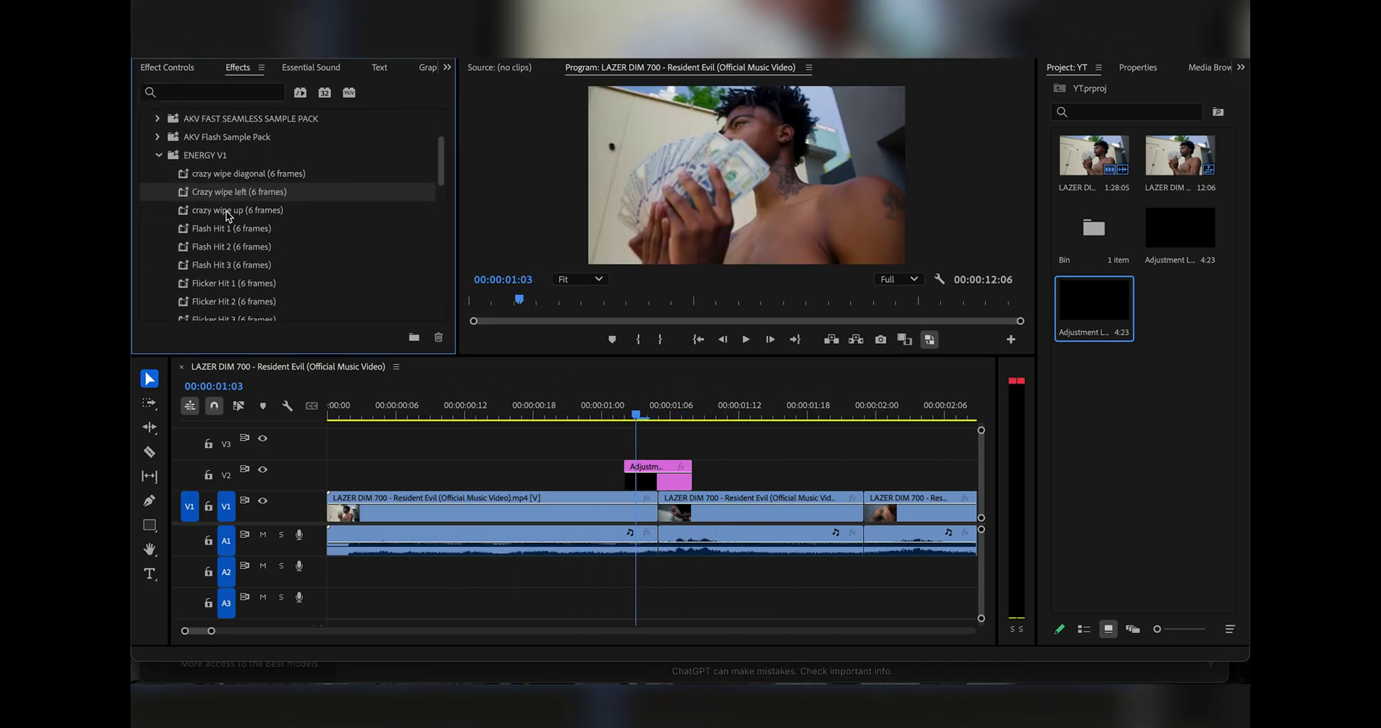
pyautogui.moveTo(226, 210); pyautogui.dragTo(641, 476)
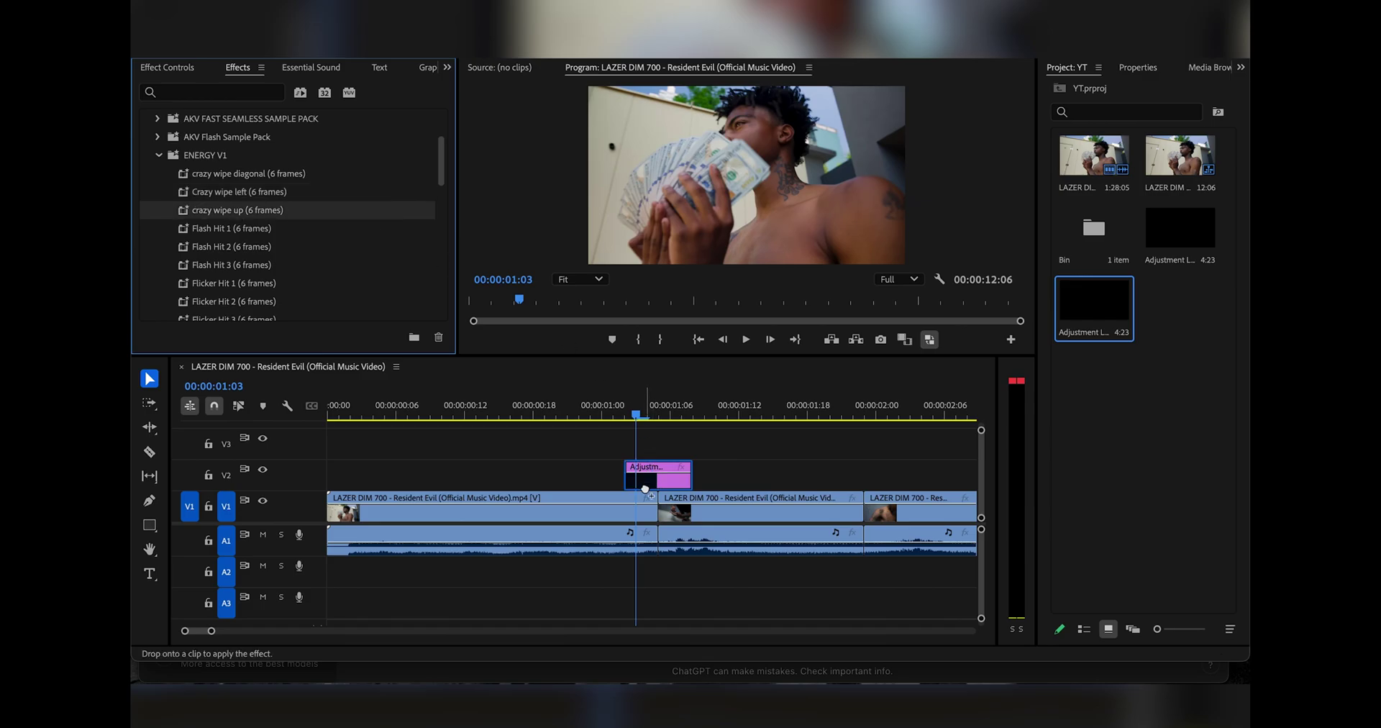
pyautogui.click(591, 421)
pyautogui.press('space')
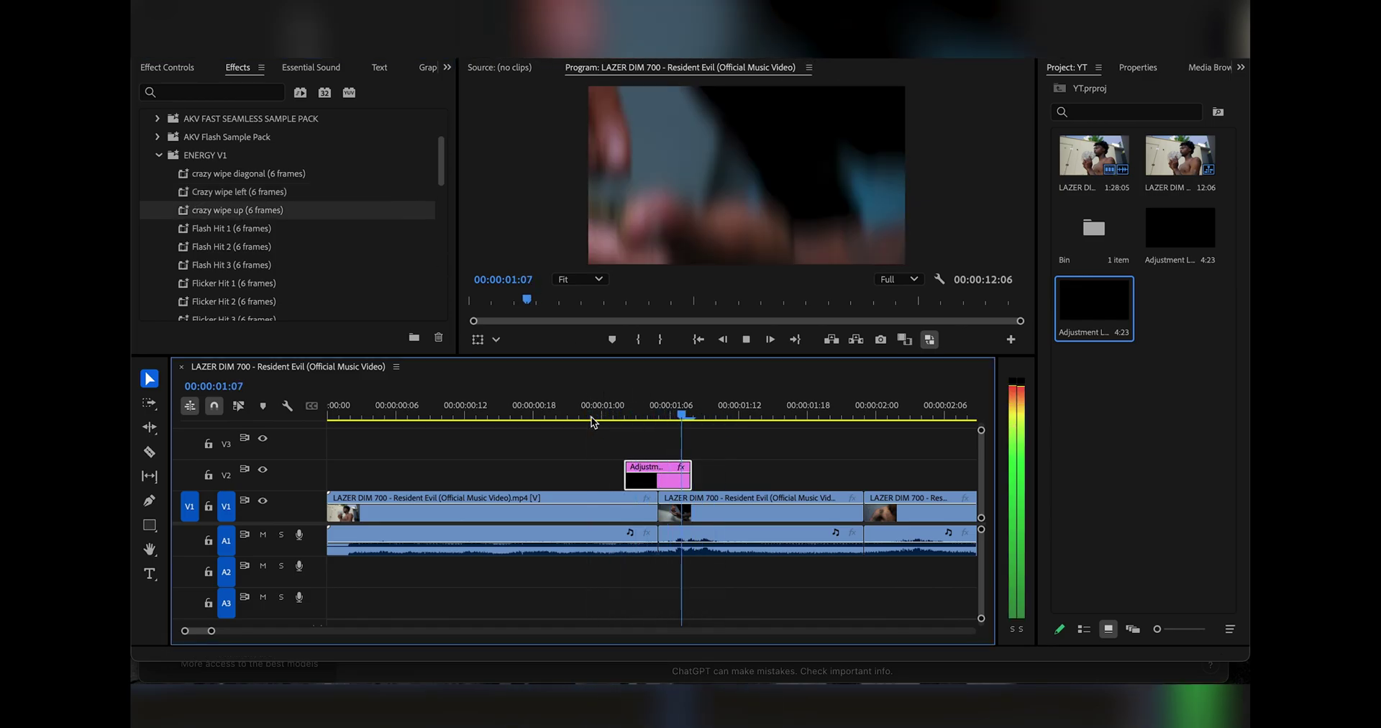
# Apply the Transform effect to the adjustment layer and set its shutter angle to 180
pyautogui.click(191, 92)
pyautogui.write('trans')
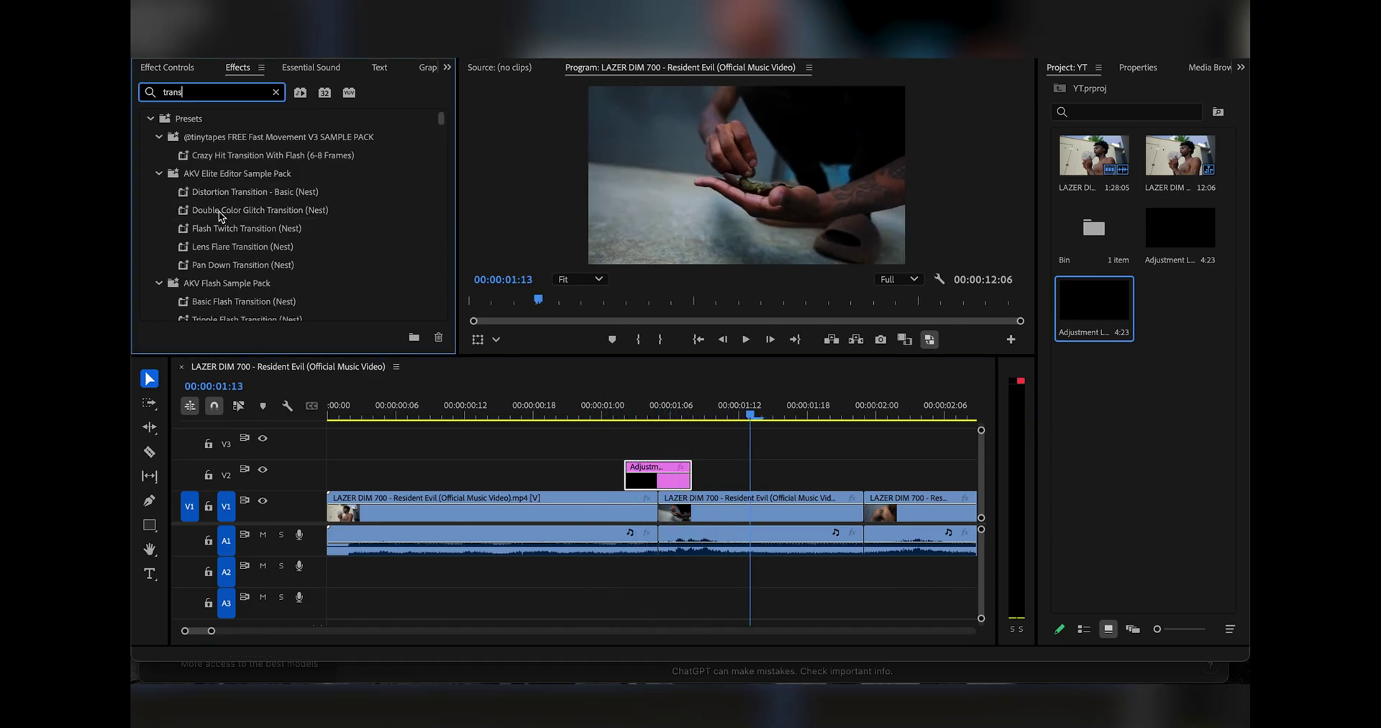
pyautogui.write('form')
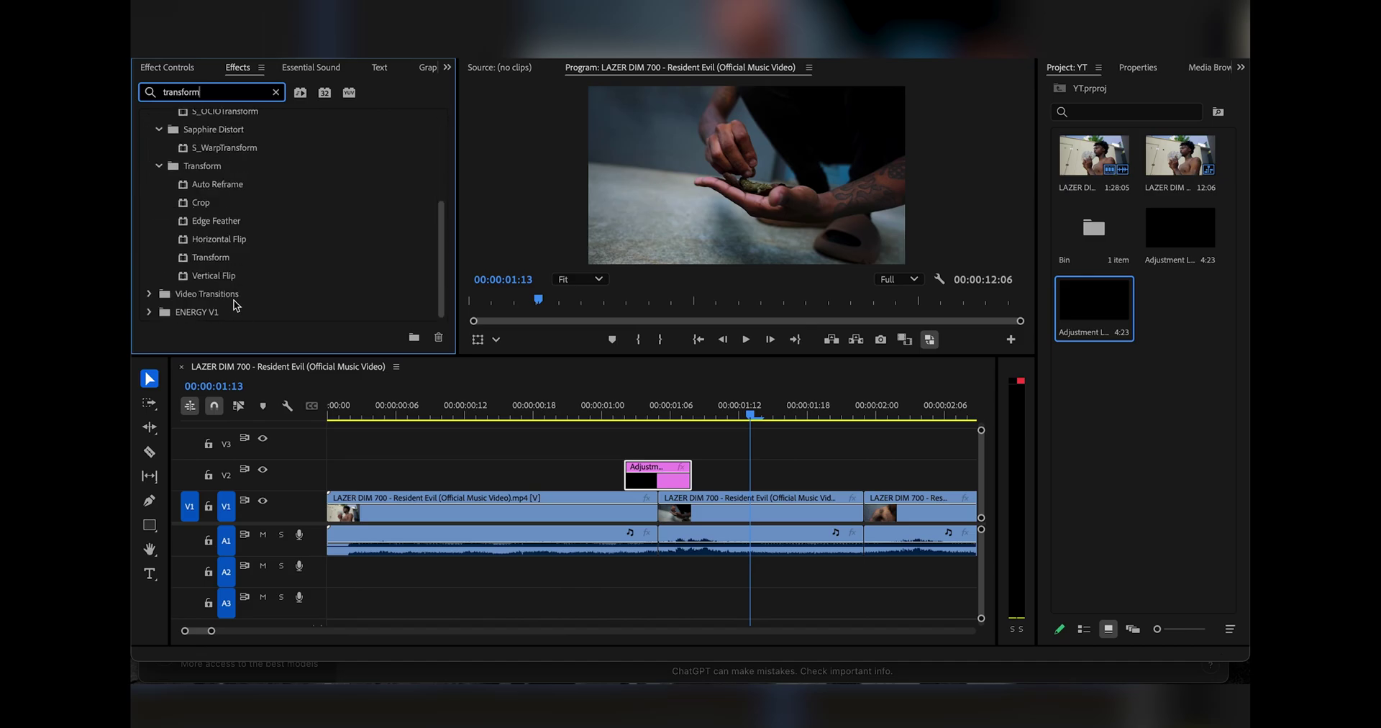
pyautogui.click(203, 263)
pyautogui.moveTo(602, 458); pyautogui.dragTo(655, 475)
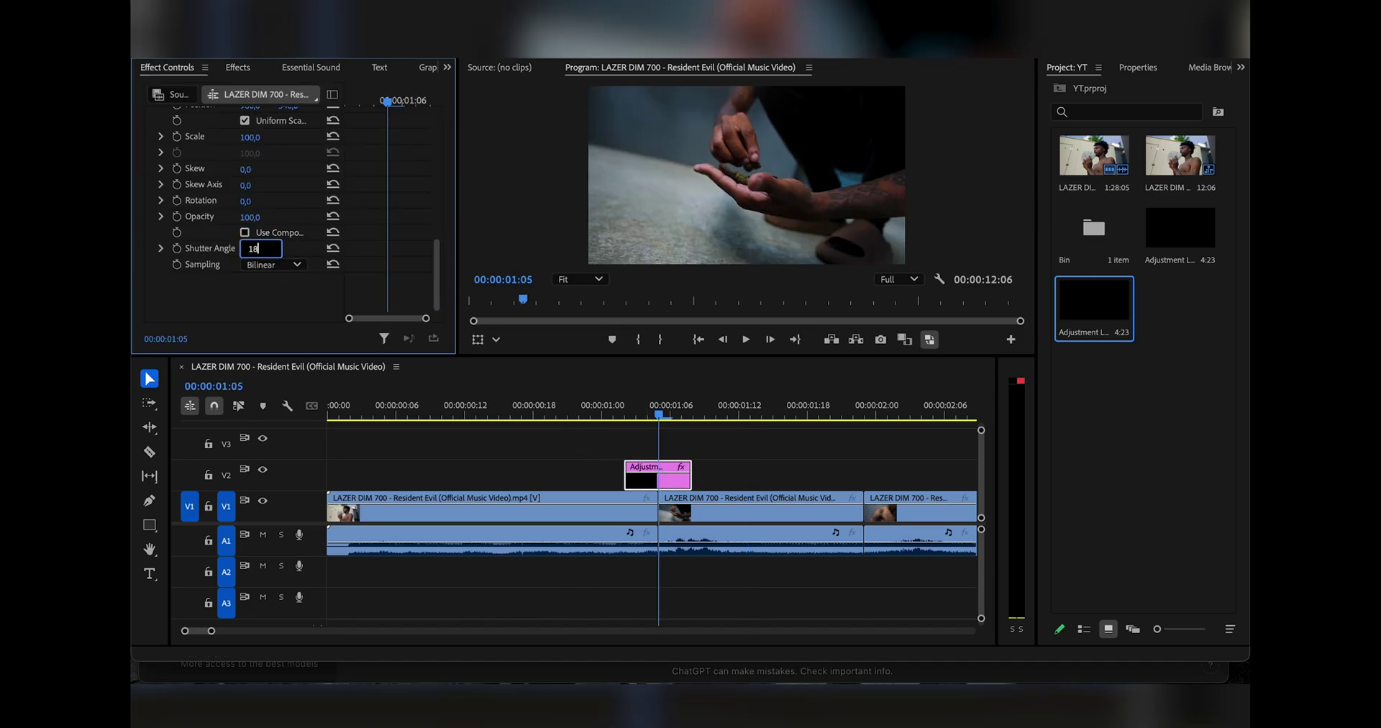
# Apply Brightness & Contrast to the adjustment layer with brightness 62 and contrast 54 at 00:00:01:05
pyautogui.click(238, 69)
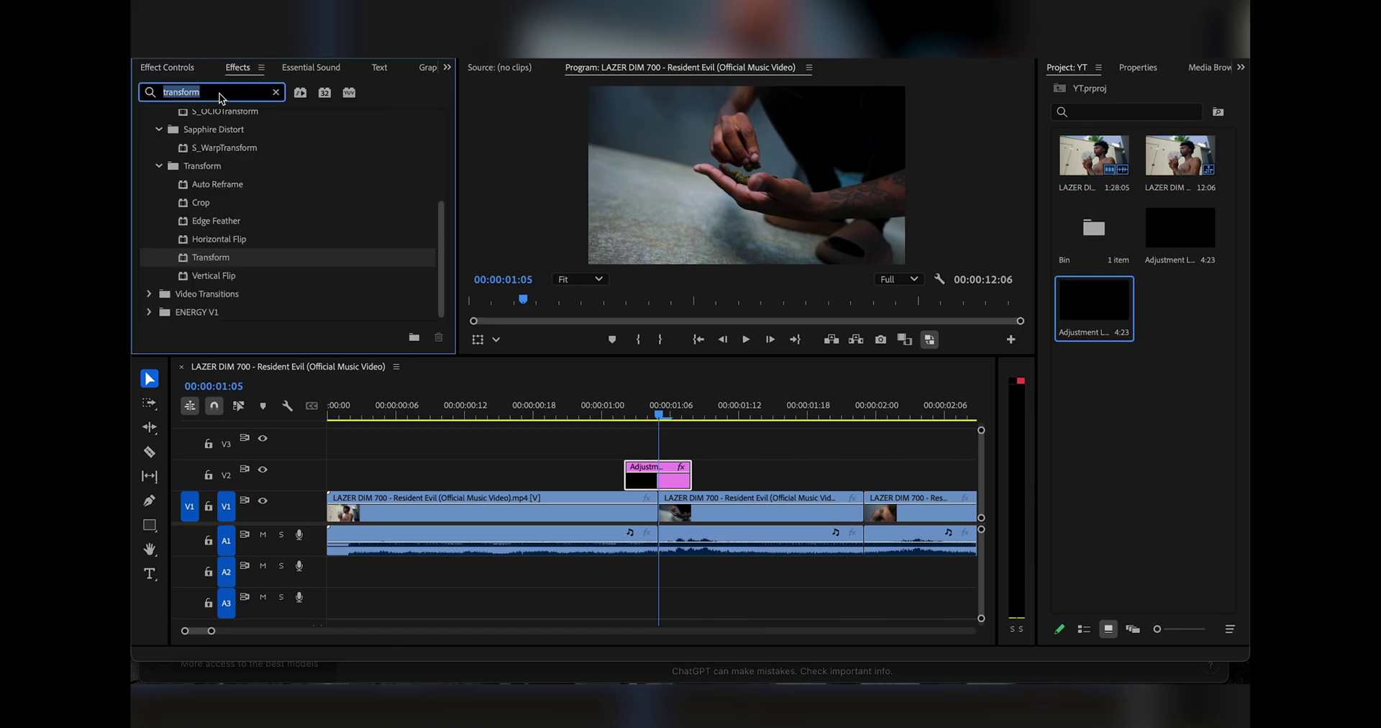
pyautogui.write('brg')
pyautogui.doubleClick(184, 264)
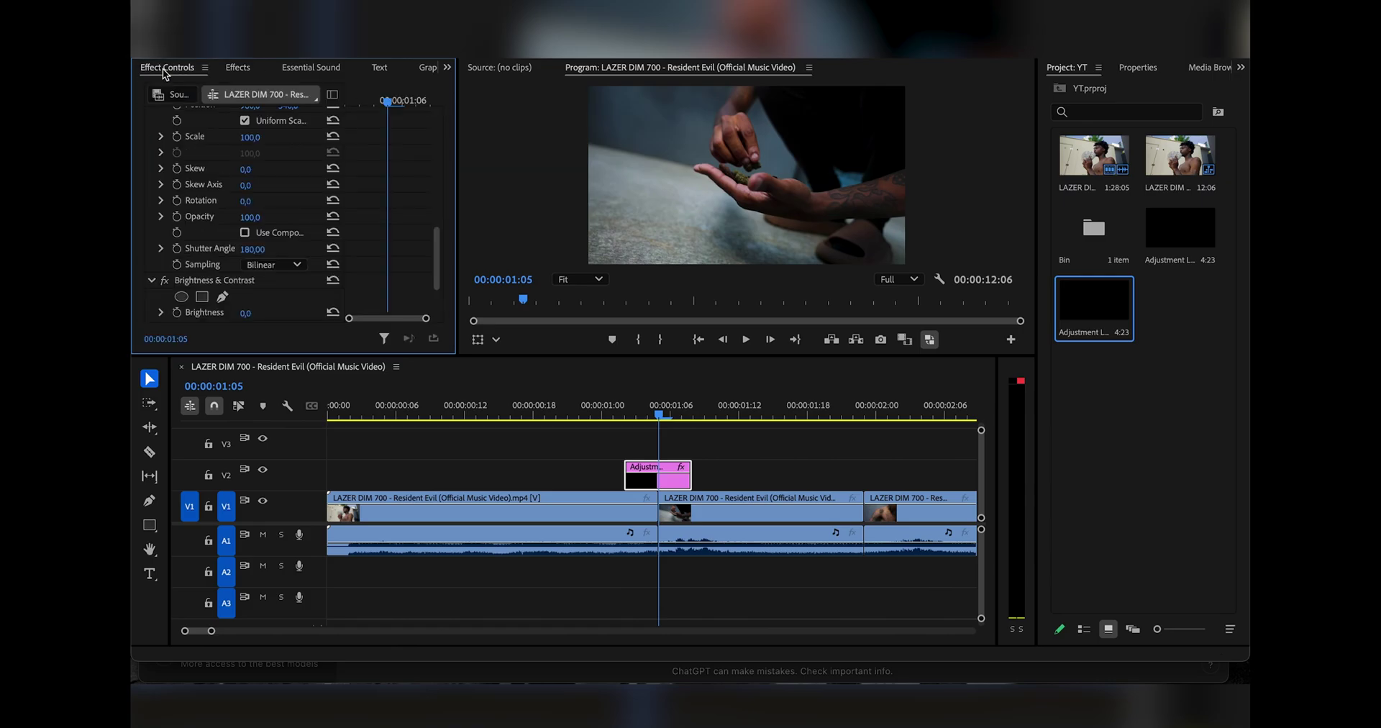
pyautogui.moveTo(246, 250); pyautogui.dragTo(262, 250)
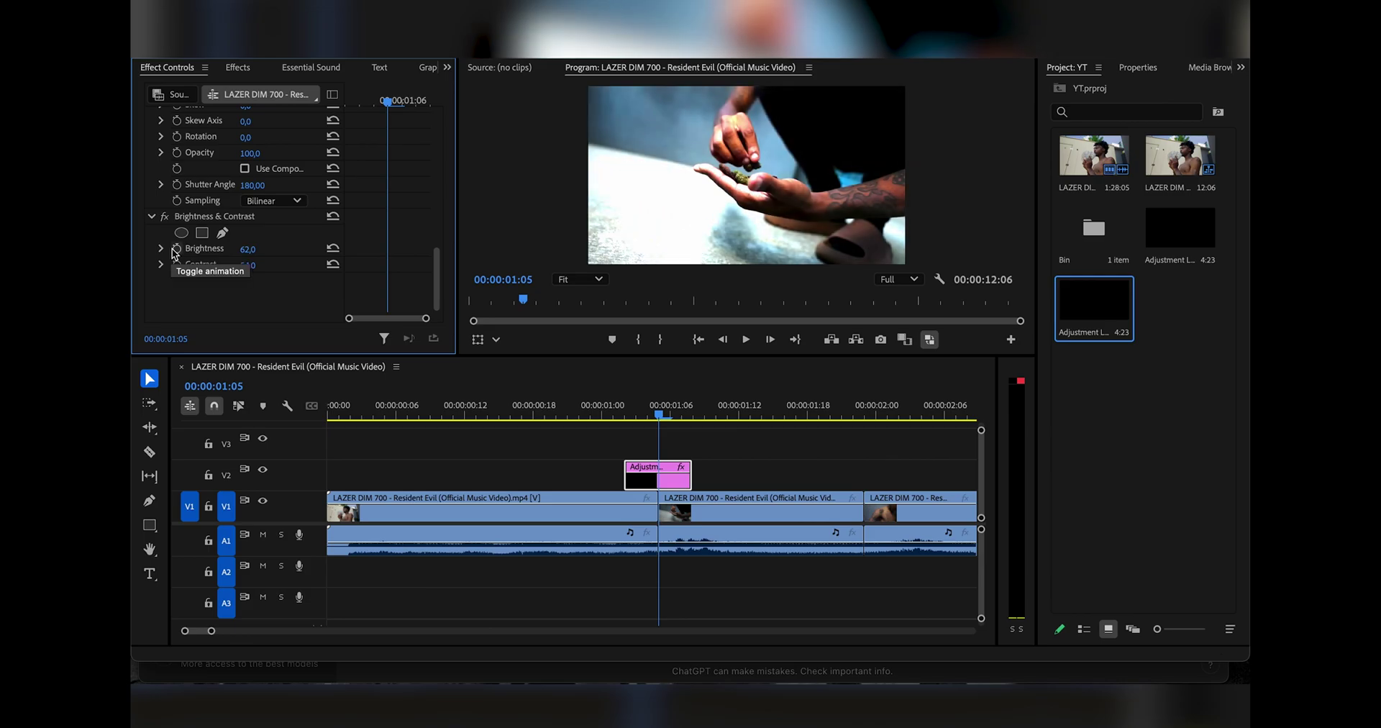
# Keyframe brightness and contrast at 00:00:01:05, with both reset to 0 at the adjustment layer's start, 00:00:01:02
pyautogui.press('Left')
pyautogui.press('Left')
pyautogui.press('Left')
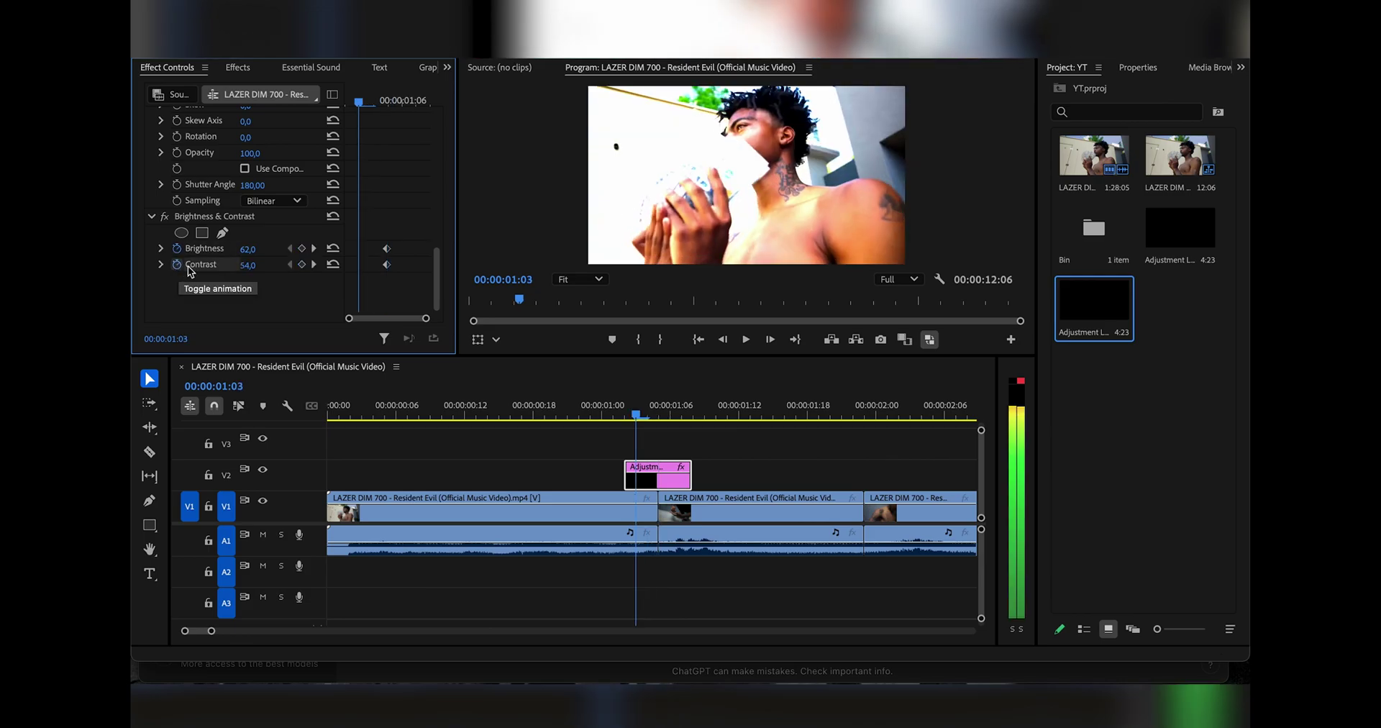
# Reset brightness and contrast to 0 at the adjustment layer's end, 00:00:01:08, and scrub through the flash
pyautogui.press('Right')
pyautogui.press('Right')
pyautogui.press('Right')
pyautogui.press('Right')
pyautogui.press('Right')
pyautogui.press('Right')
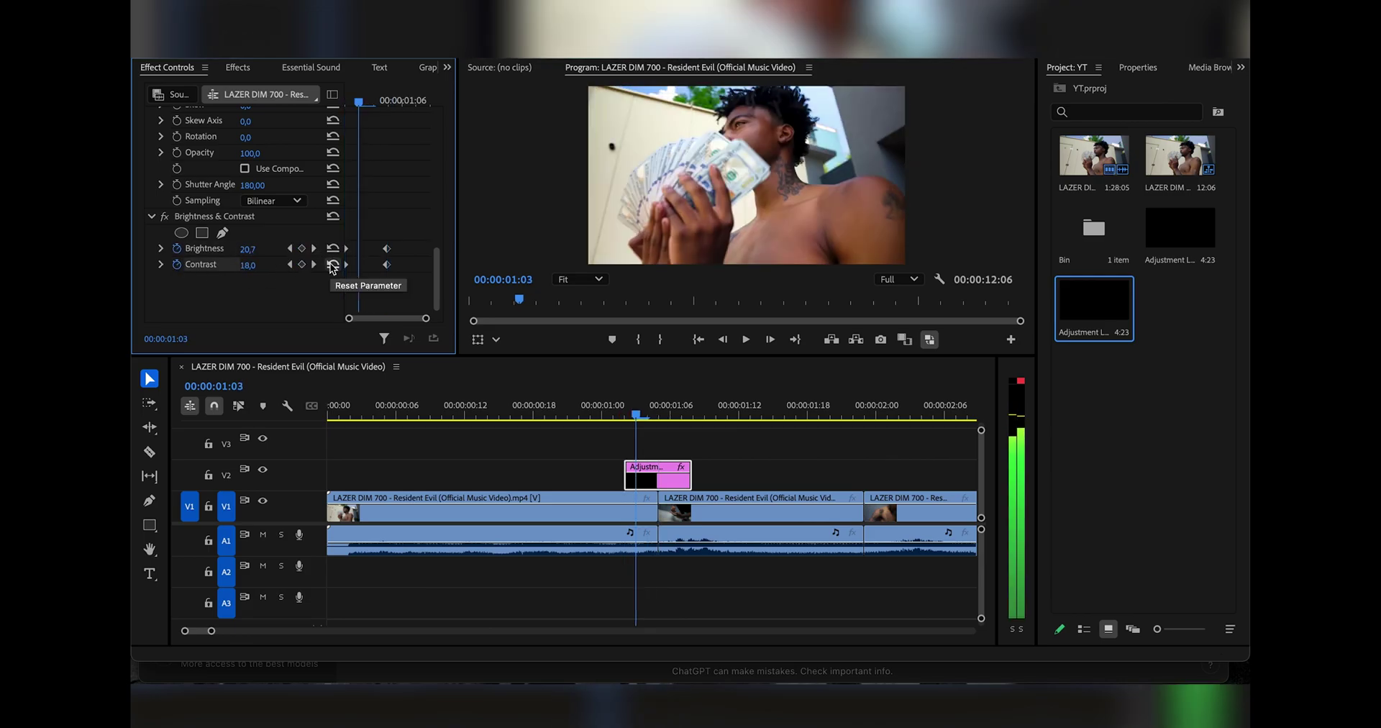
pyautogui.click(332, 249)
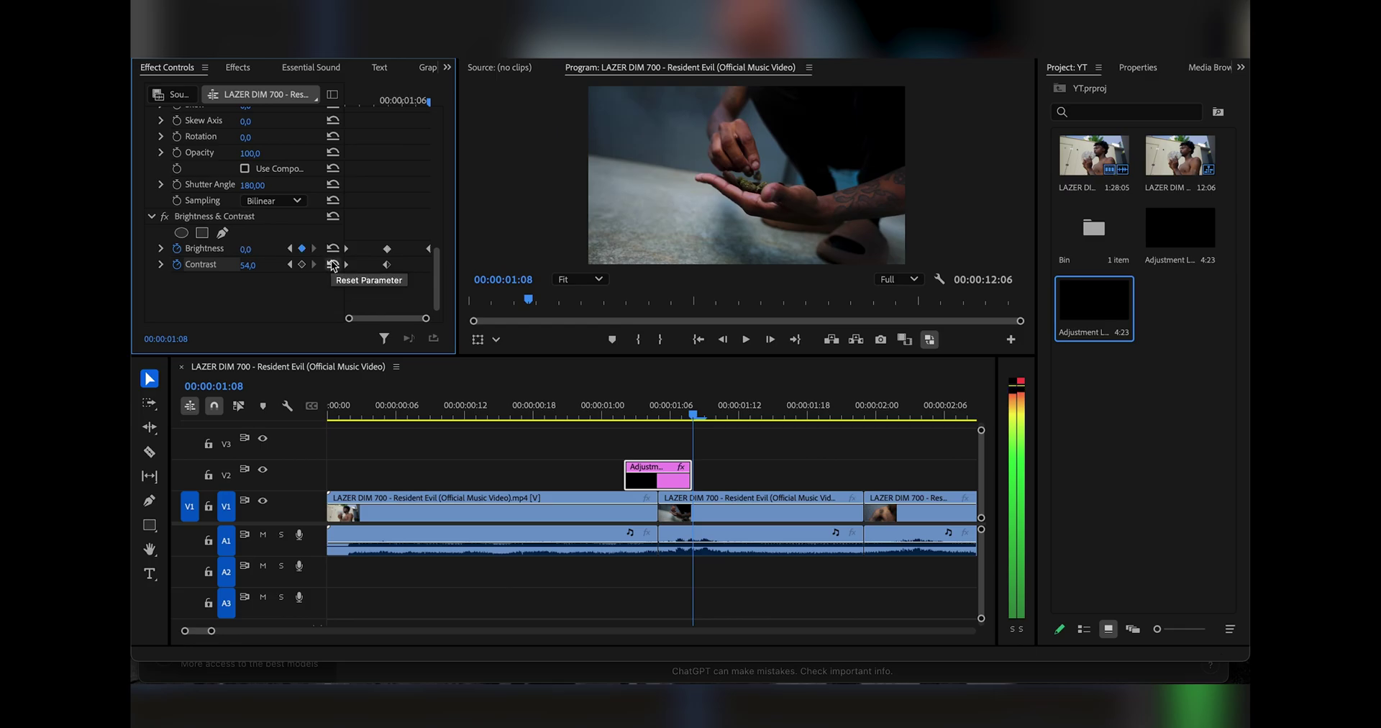
pyautogui.click(333, 264)
pyautogui.click(579, 414)
pyautogui.moveTo(579, 415); pyautogui.dragTo(662, 416)
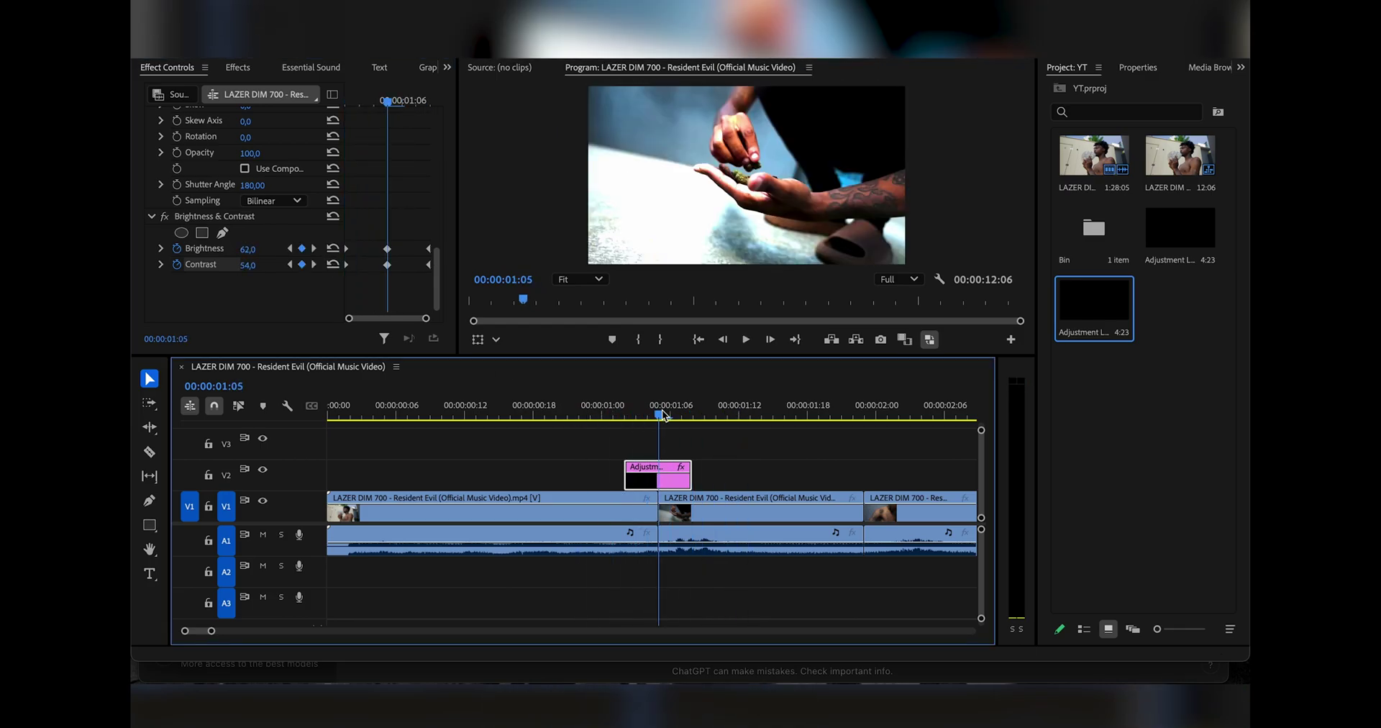
# Apply the Offset effect to the adjustment layer and start animating its Shift Center To at 00:00:01:02
pyautogui.click(237, 68)
pyautogui.click(201, 93)
pyautogui.write('offset')
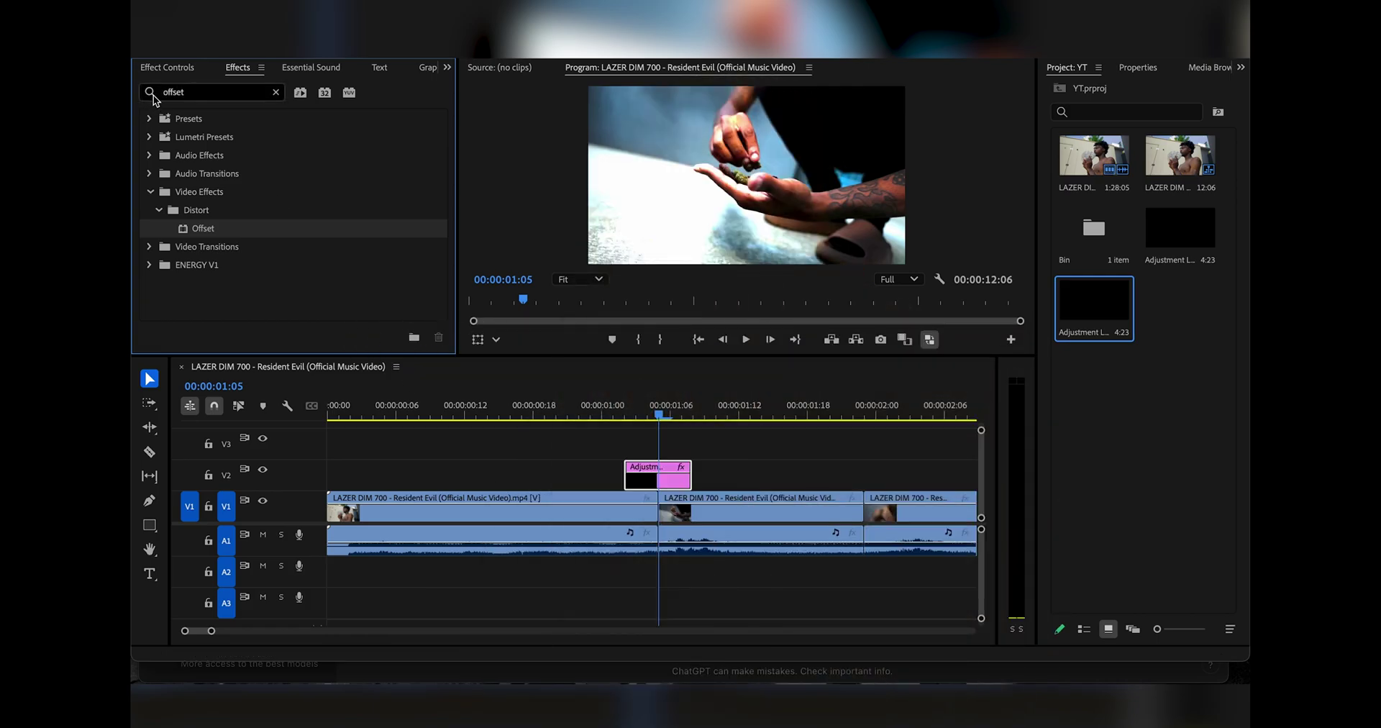
pyautogui.click(168, 67)
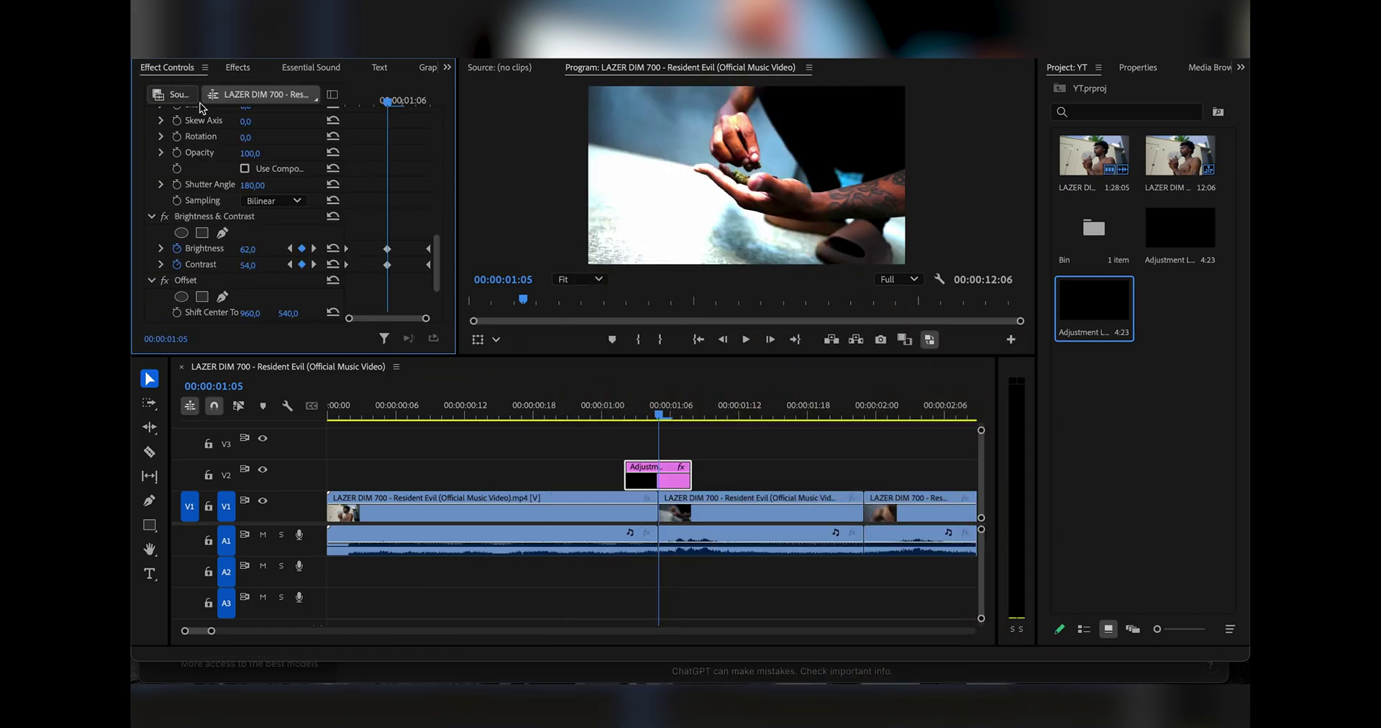
pyautogui.press('Up')
pyautogui.scroll(-3, 176, 253)
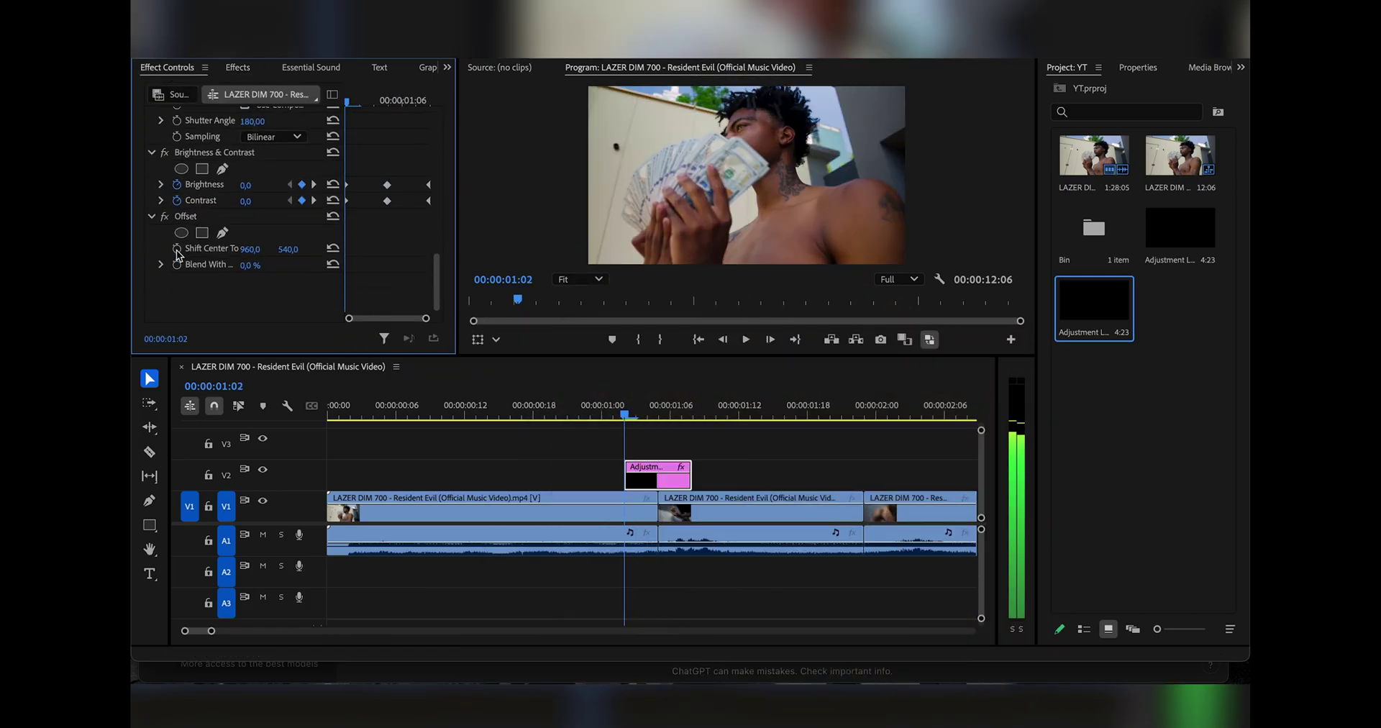
pyautogui.click(176, 248)
# Add a Shift Center To keyframe at 00:00:01:08 with a vertical value of about 9200 so the shifted image ends aligned
pyautogui.press('Right')
pyautogui.press('Right')
pyautogui.press('Right')
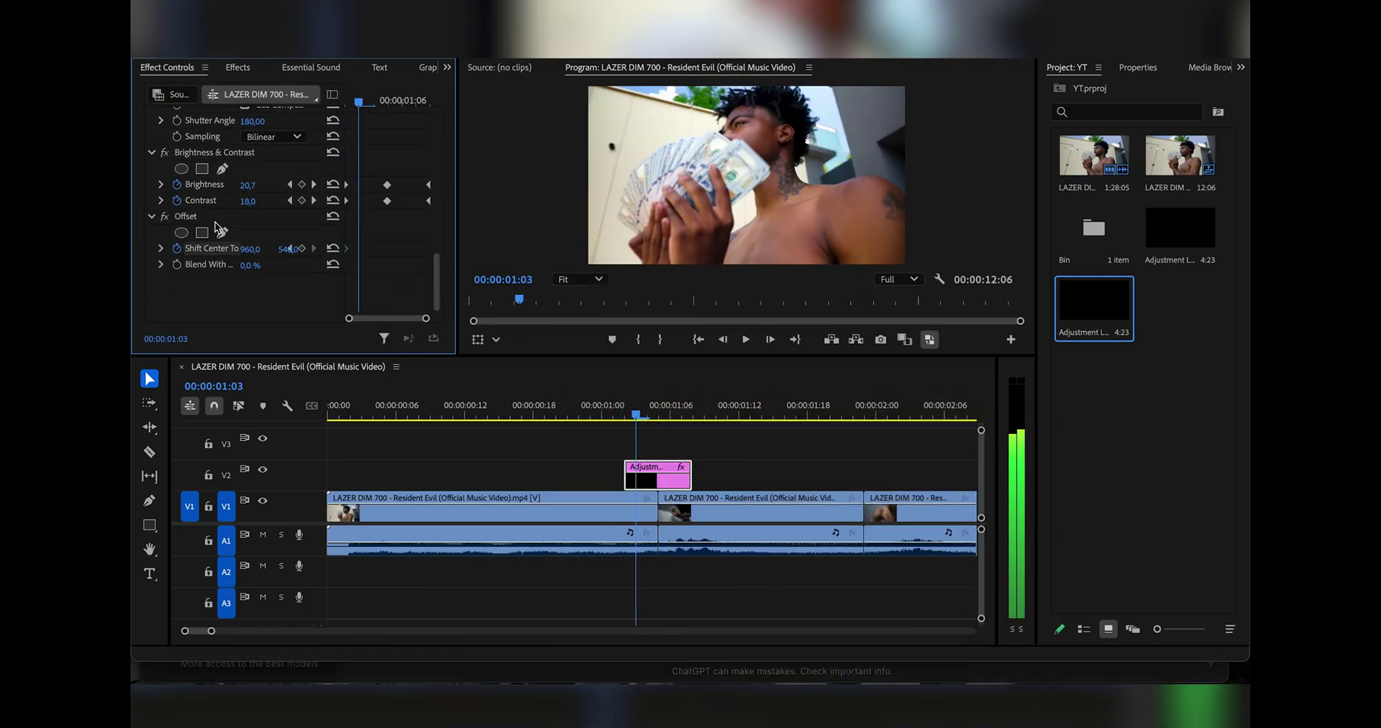
pyautogui.press('Right')
pyautogui.press('Right')
pyautogui.press('Right')
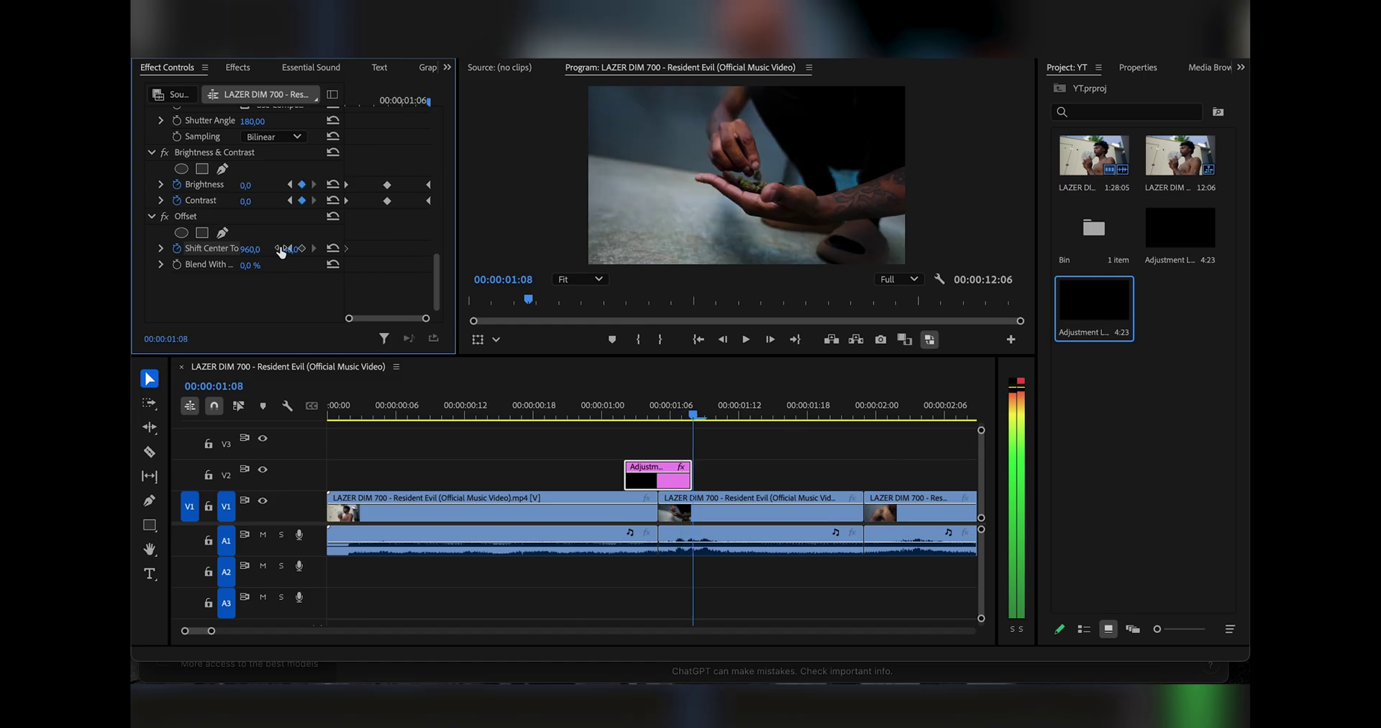
pyautogui.moveTo(290, 248); pyautogui.dragTo(310, 254)
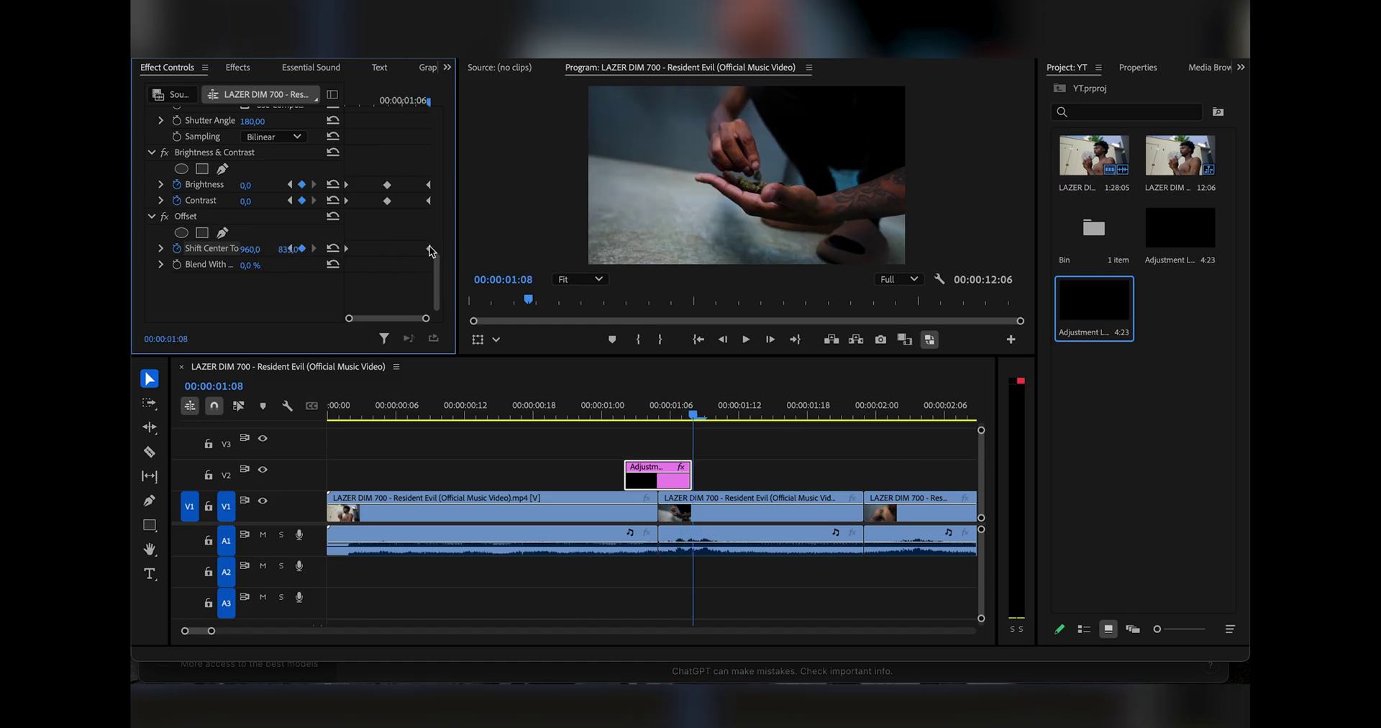
pyautogui.press('Left')
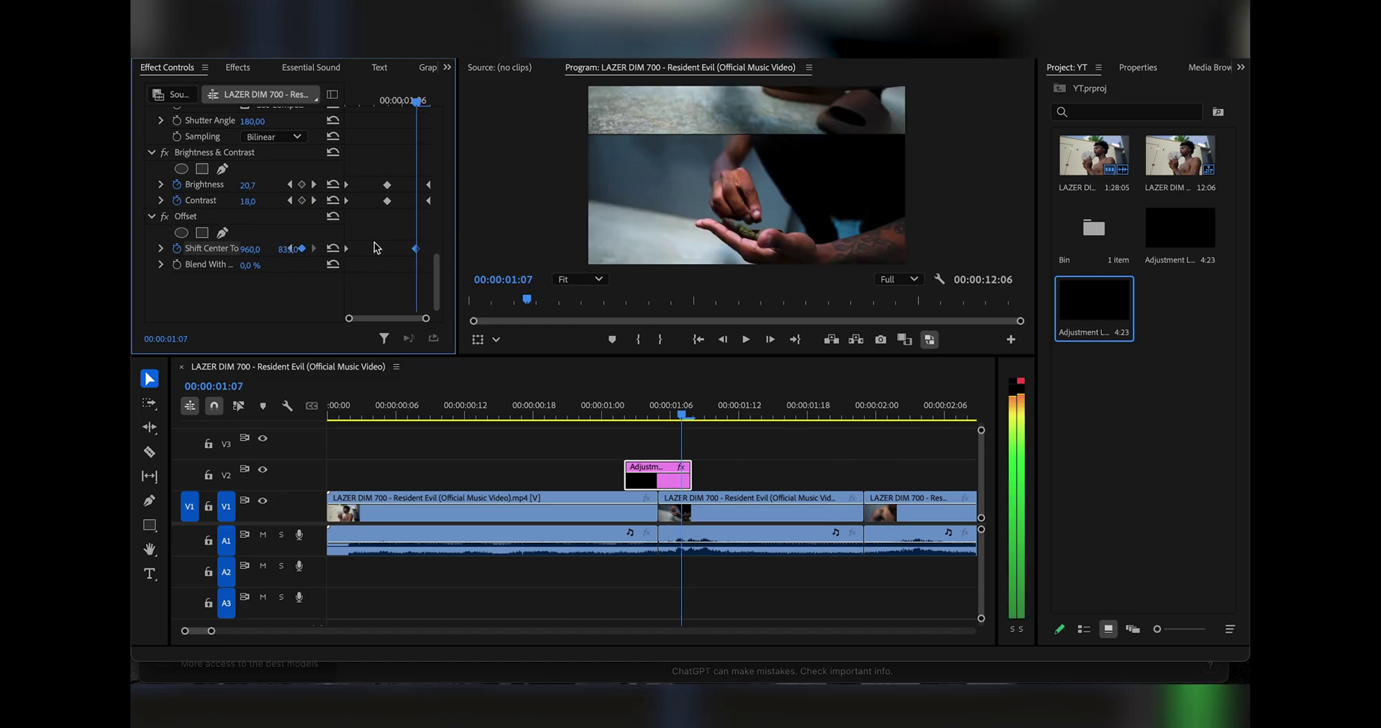
pyautogui.moveTo(291, 250)
pyautogui.mouseDown()
pyautogui.moveTo(226, 251)
pyautogui.moveTo(305, 250)
pyautogui.mouseUp()
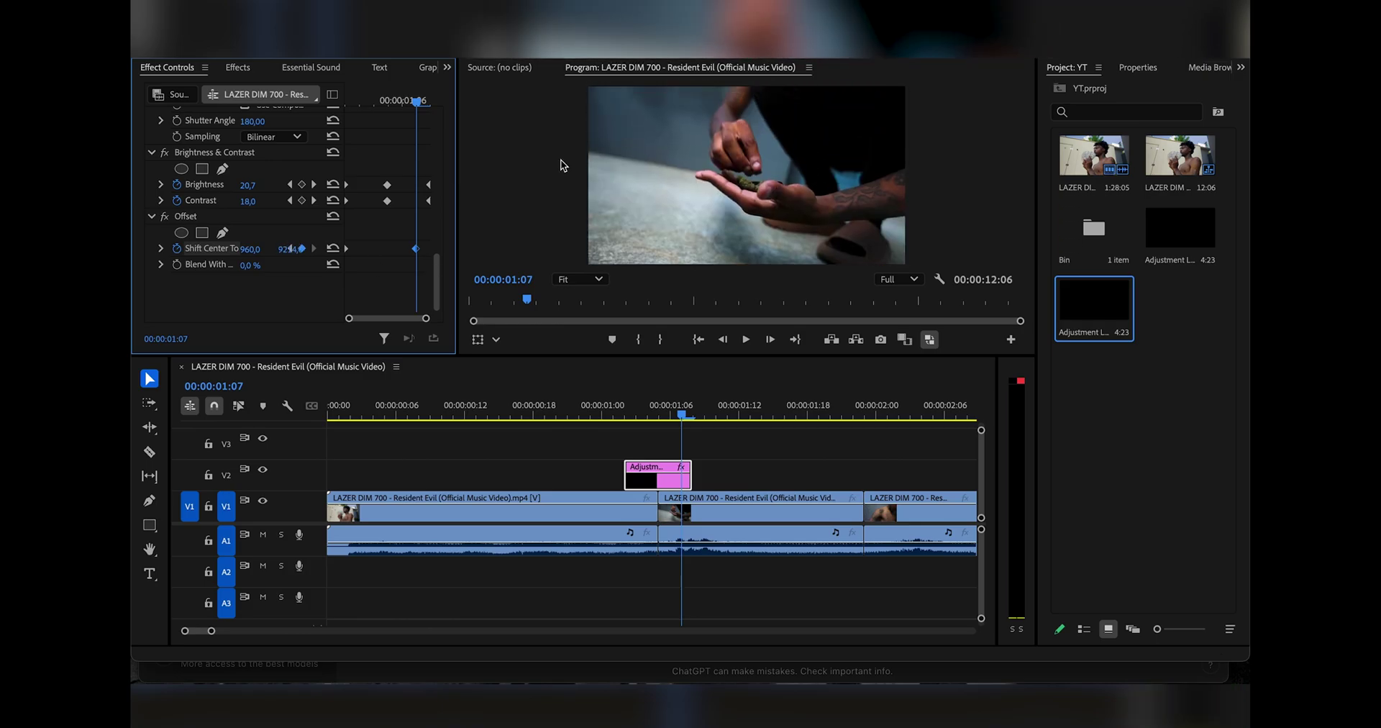
pyautogui.moveTo(417, 249); pyautogui.dragTo(432, 250)
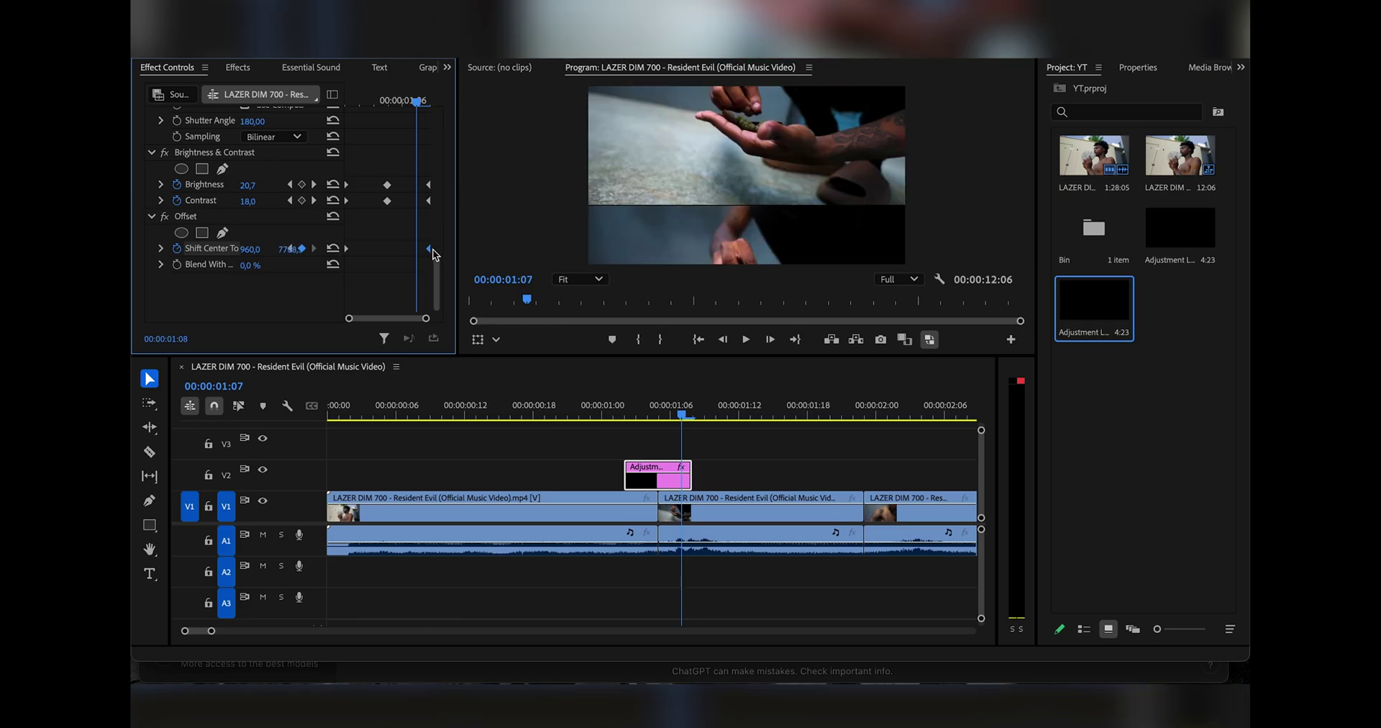
# Play and scrub the transition from just before the adjustment layer to check the offset movement
pyautogui.press('space')
pyautogui.click(595, 407)
pyautogui.press('space')
pyautogui.click(594, 407)
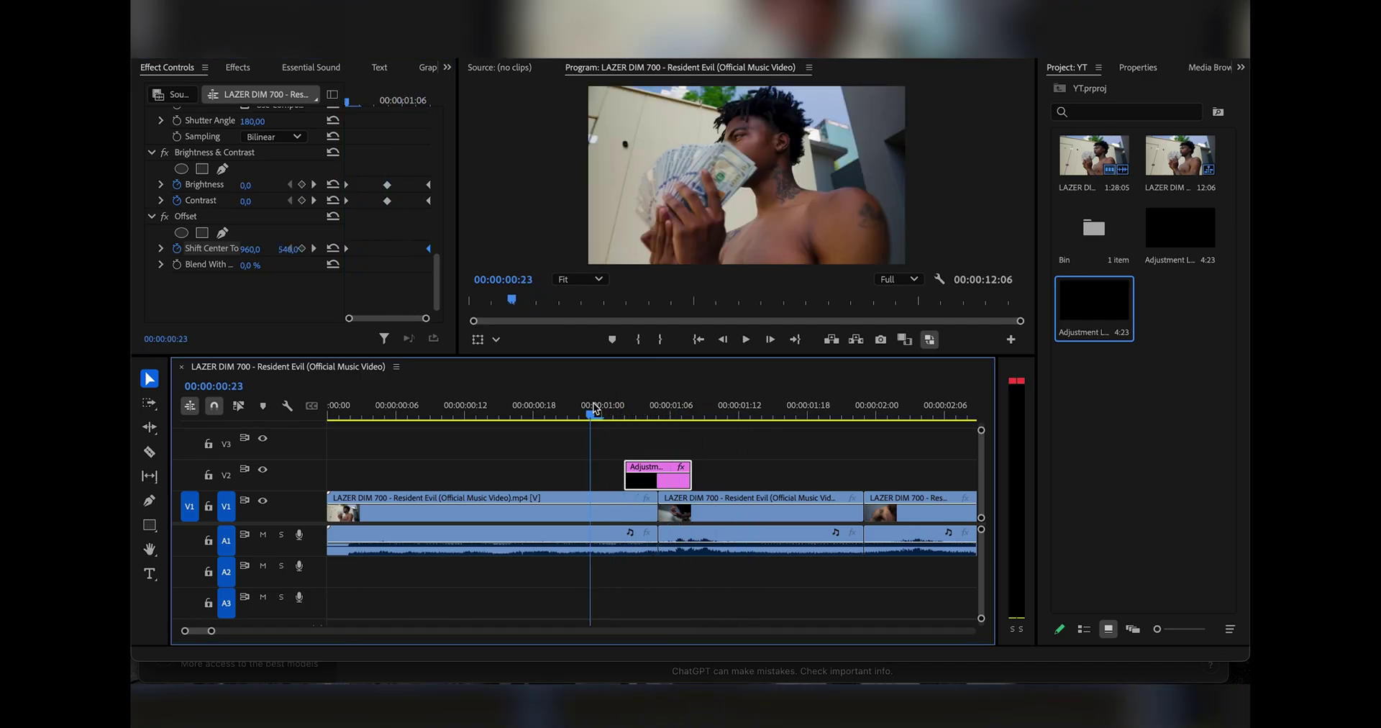
pyautogui.press('space')
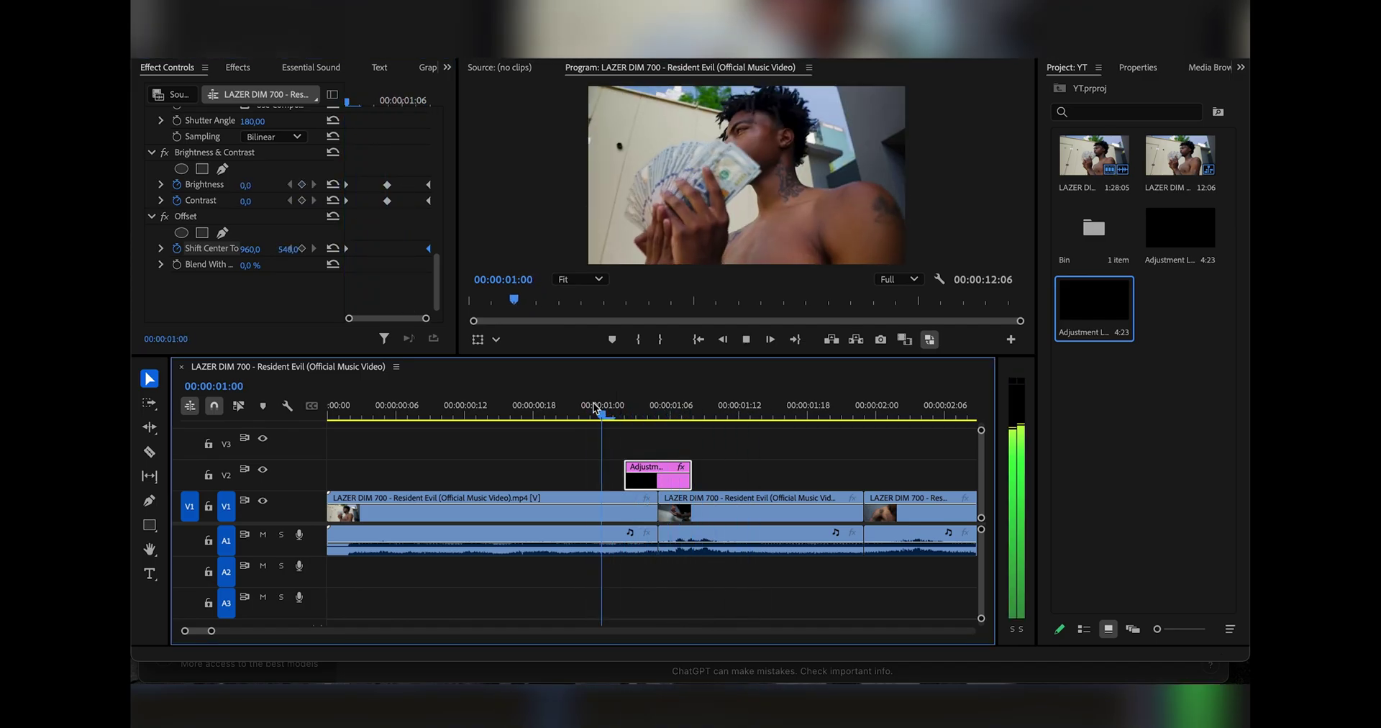
pyautogui.press('space')
pyautogui.moveTo(596, 409); pyautogui.dragTo(655, 409)
# Find the Directional Blur effect and apply it to the adjustment layer
pyautogui.click(225, 61)
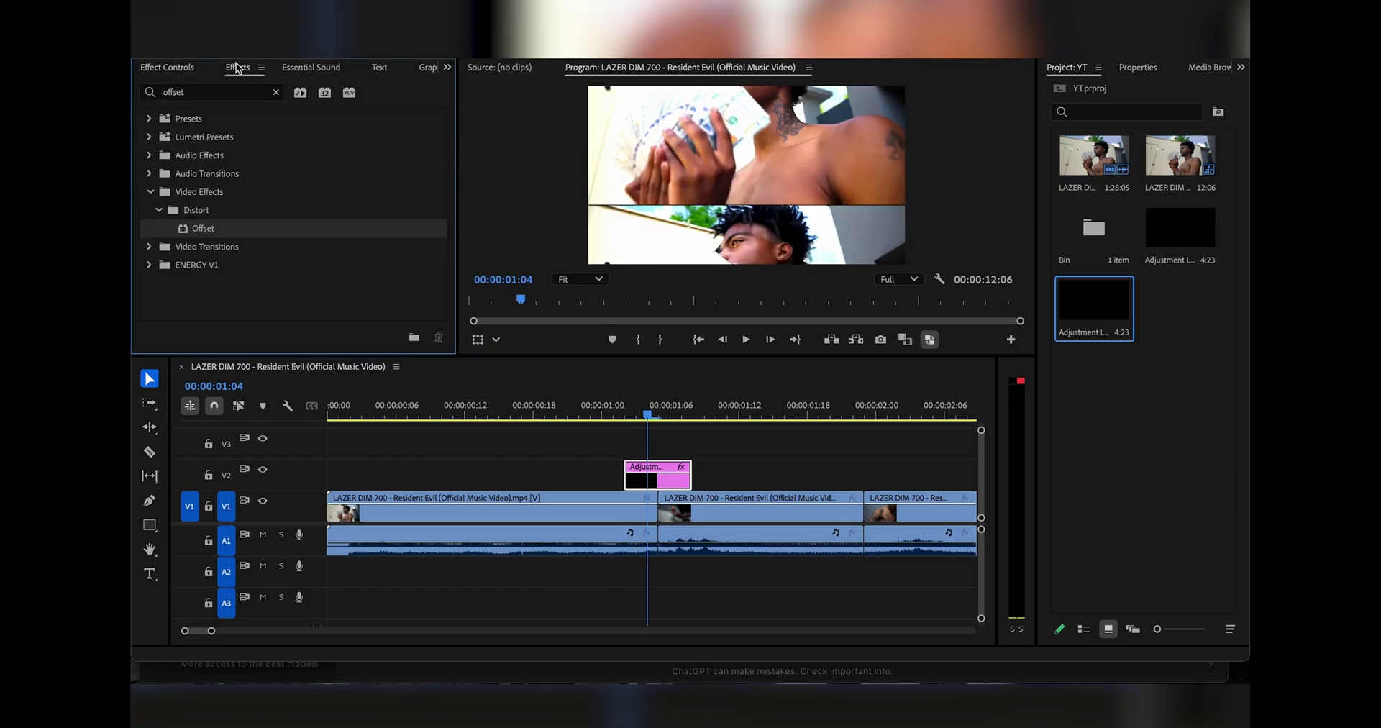
pyautogui.click(215, 93)
pyautogui.write('direct')
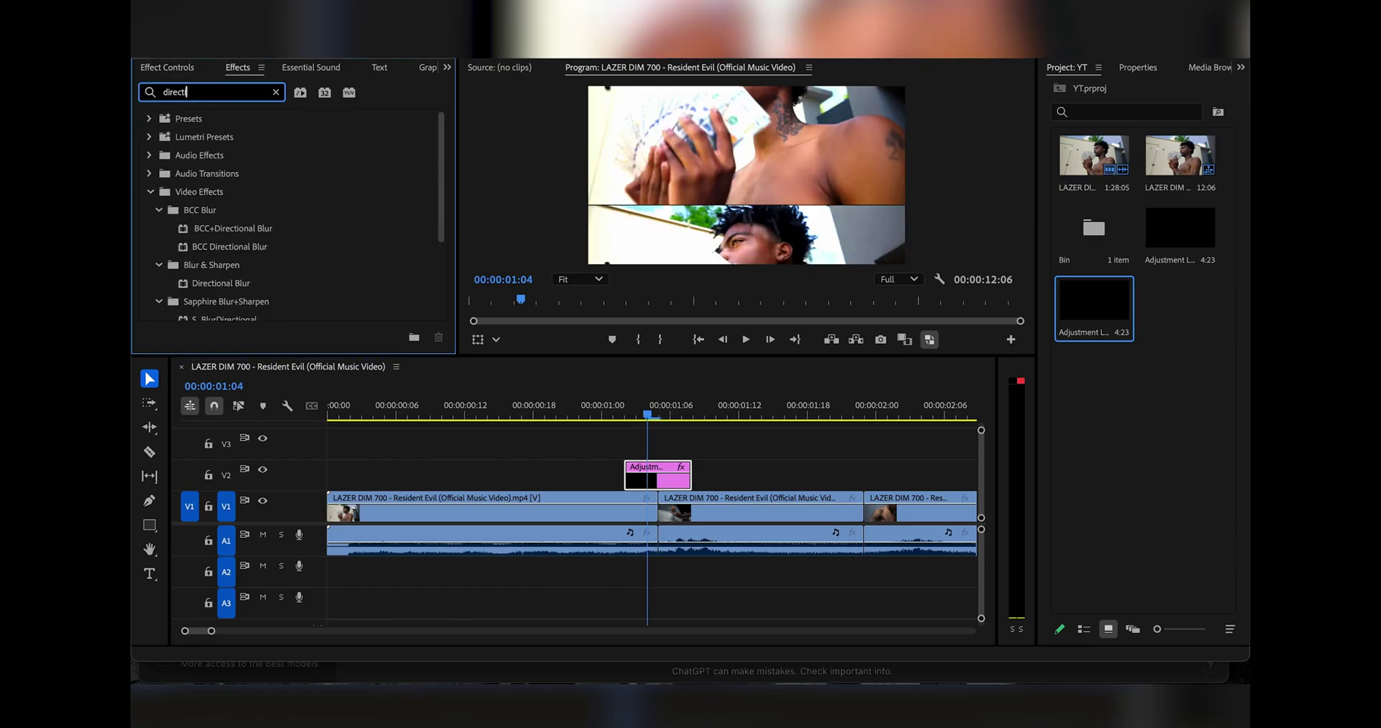
pyautogui.moveTo(221, 282); pyautogui.dragTo(662, 471)
# Set the Directional Blur to blur length 260 and direction 0 at the cut, 00:00:01:05
pyautogui.press('Right')
pyautogui.click(190, 70)
pyautogui.scroll(-3, 223, 248)
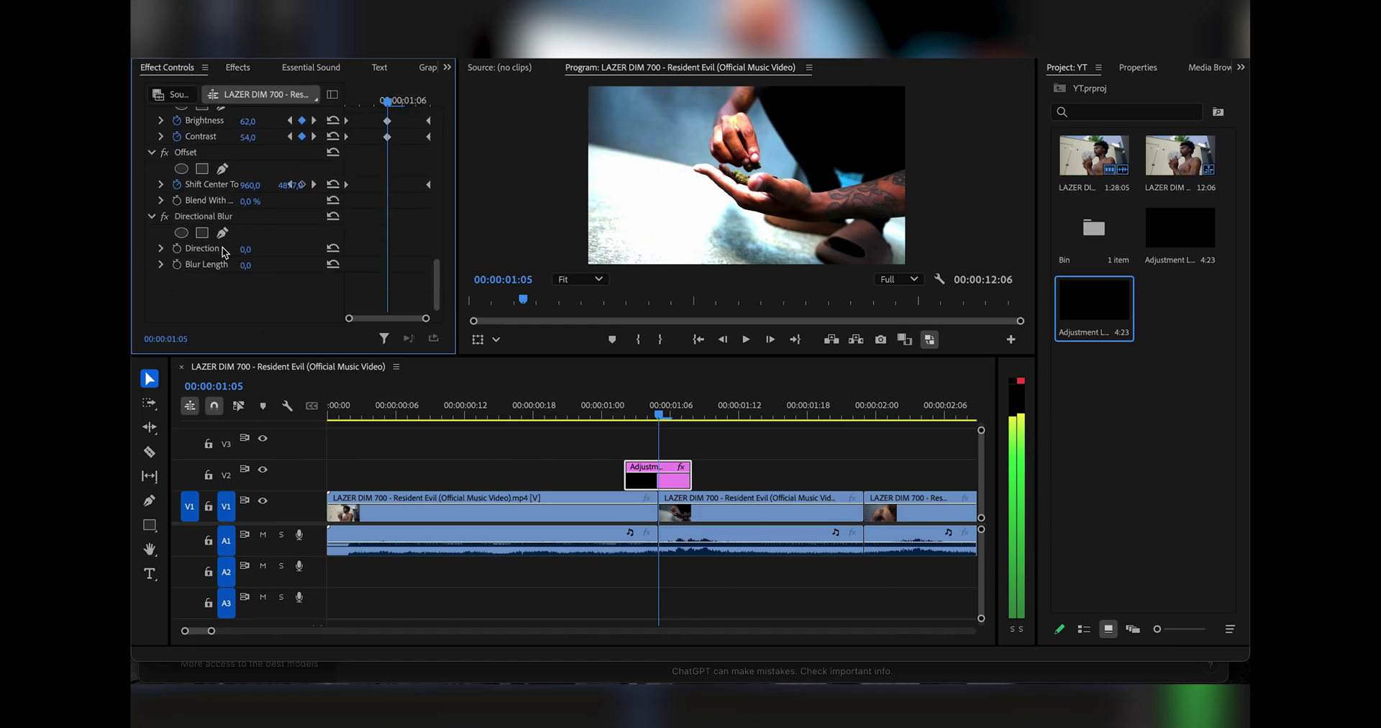
pyautogui.moveTo(245, 264); pyautogui.dragTo(338, 264)
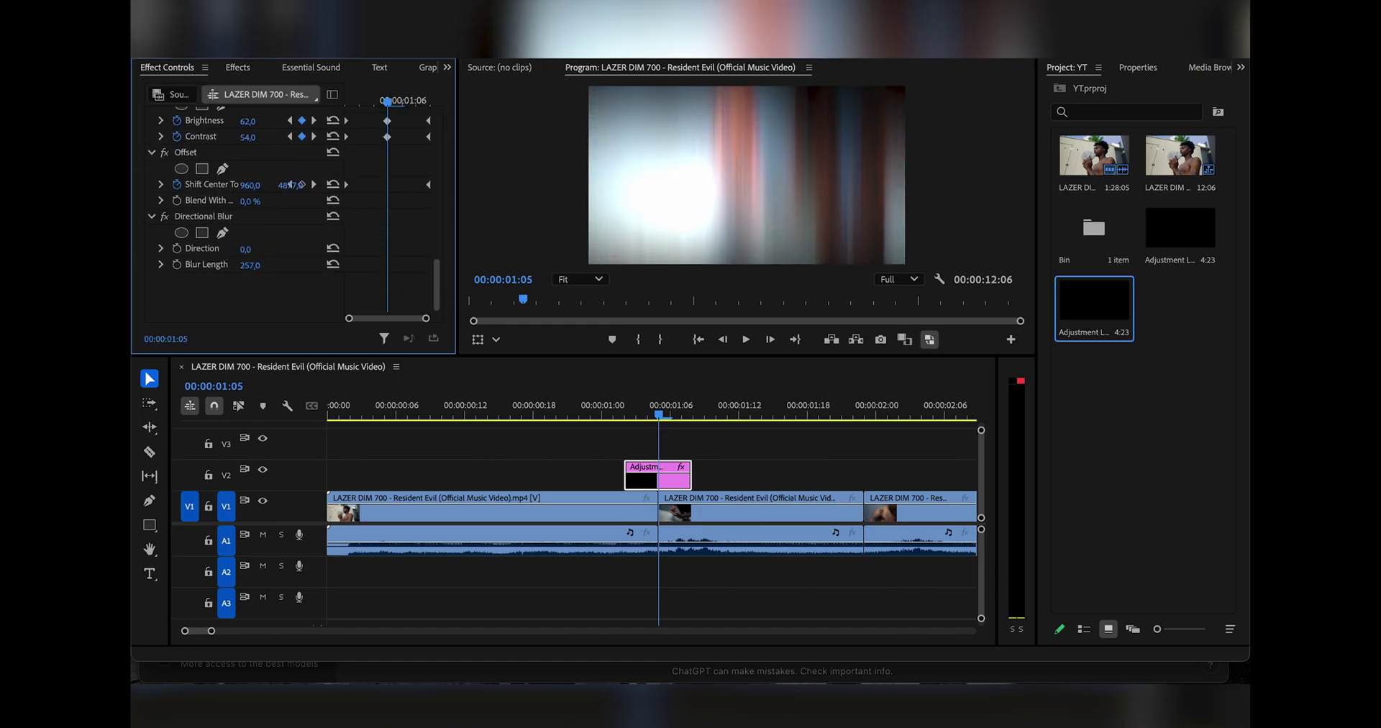
pyautogui.moveTo(246, 249)
pyautogui.mouseDown()
pyautogui.moveTo(302, 249)
pyautogui.moveTo(201, 249)
pyautogui.mouseUp()
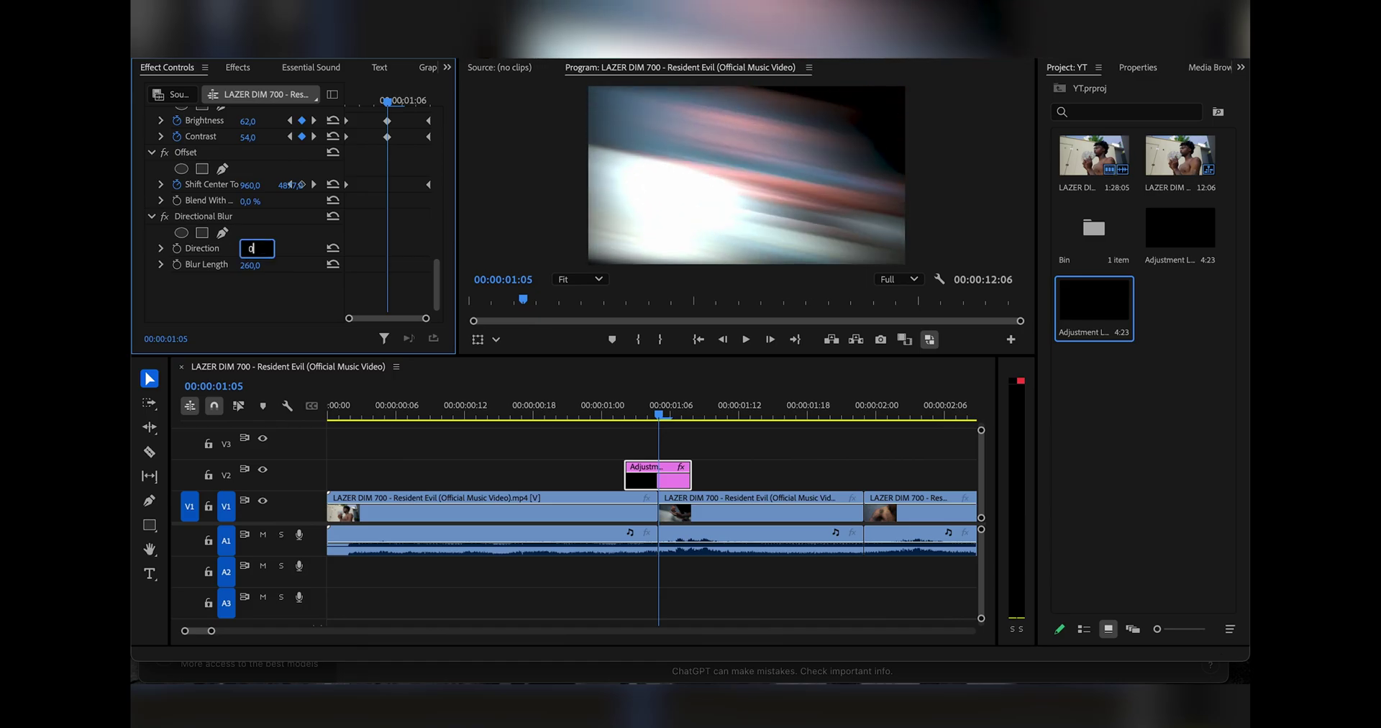
pyautogui.press('Return')
# Enable Direction and Blur Length keyframes at the cut, and reset both to 0 at the adjustment layer's start, 00:00:01:02
pyautogui.click(176, 248)
pyautogui.click(176, 264)
pyautogui.press('Left')
pyautogui.press('Left')
pyautogui.press('Left')
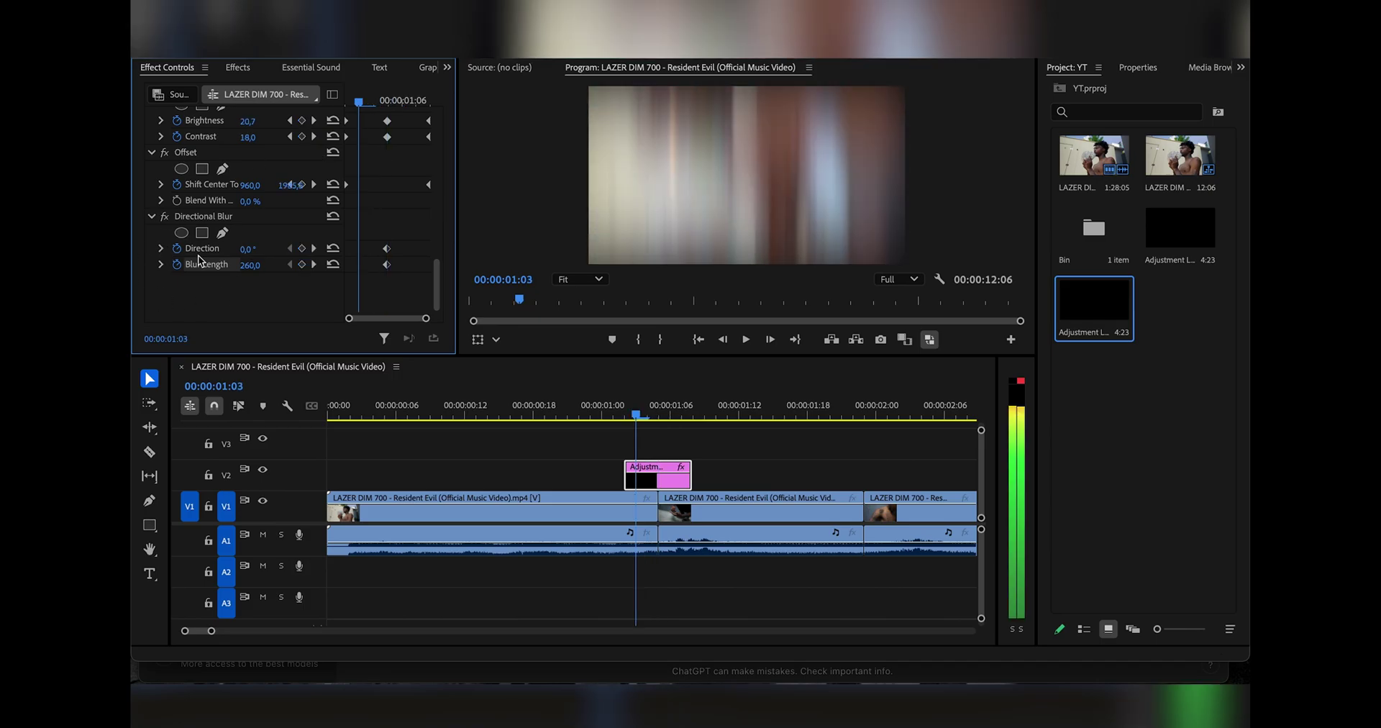
# Add Direction and Blur Length keyframes reset to 0 at the adjustment layer's end, 00:00:01:08
pyautogui.press('Right')
pyautogui.press('Right')
pyautogui.press('Right')
pyautogui.press('Right')
pyautogui.press('Right')
pyautogui.press('Right')
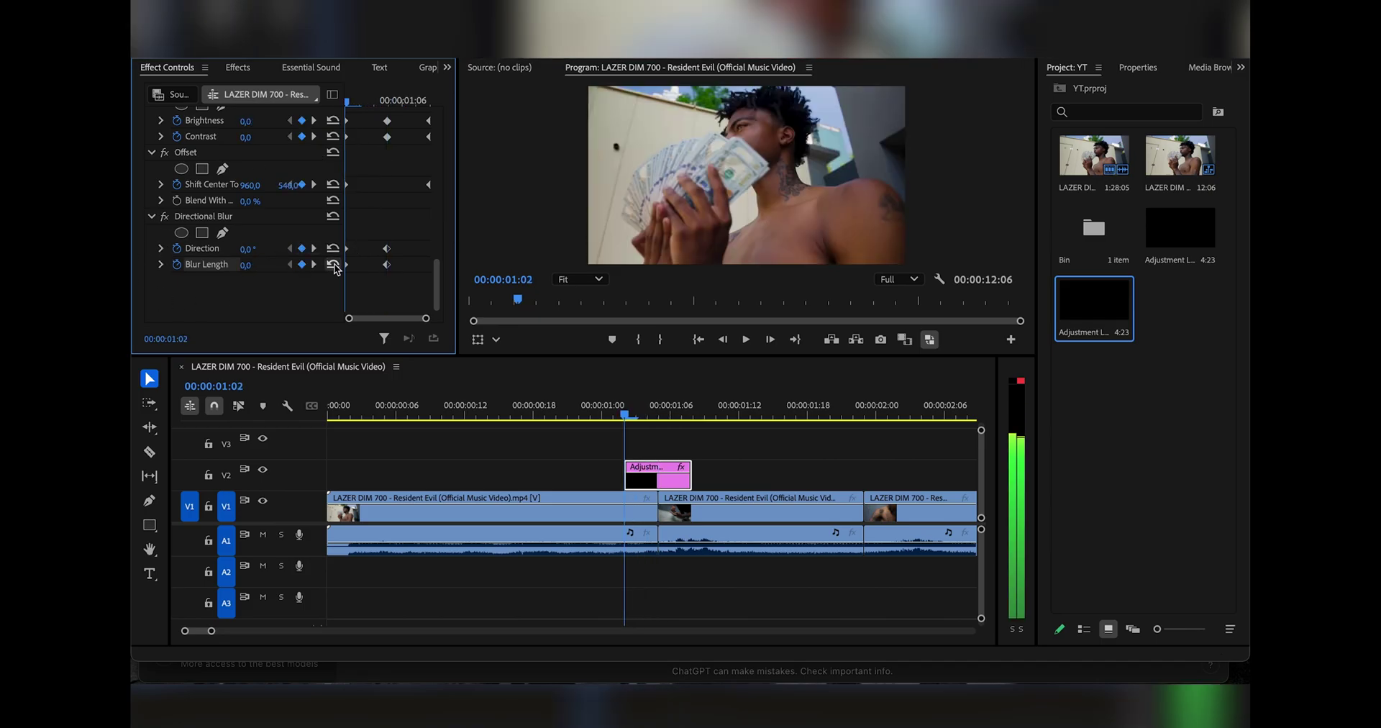
pyautogui.click(332, 249)
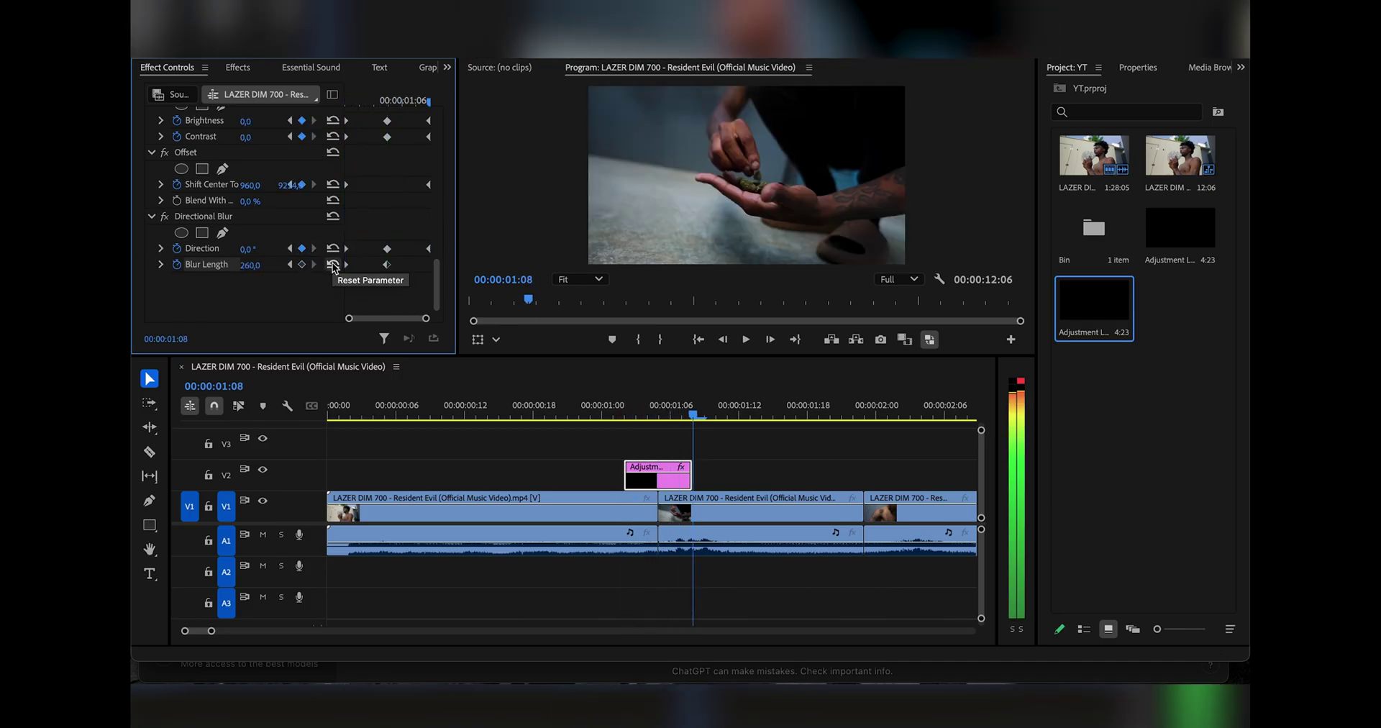
pyautogui.click(333, 264)
# Play the vertical wipe transition repeatedly from before the adjustment layer to check the directional blur
pyautogui.moveTo(648, 407); pyautogui.dragTo(466, 404)
pyautogui.press('space')
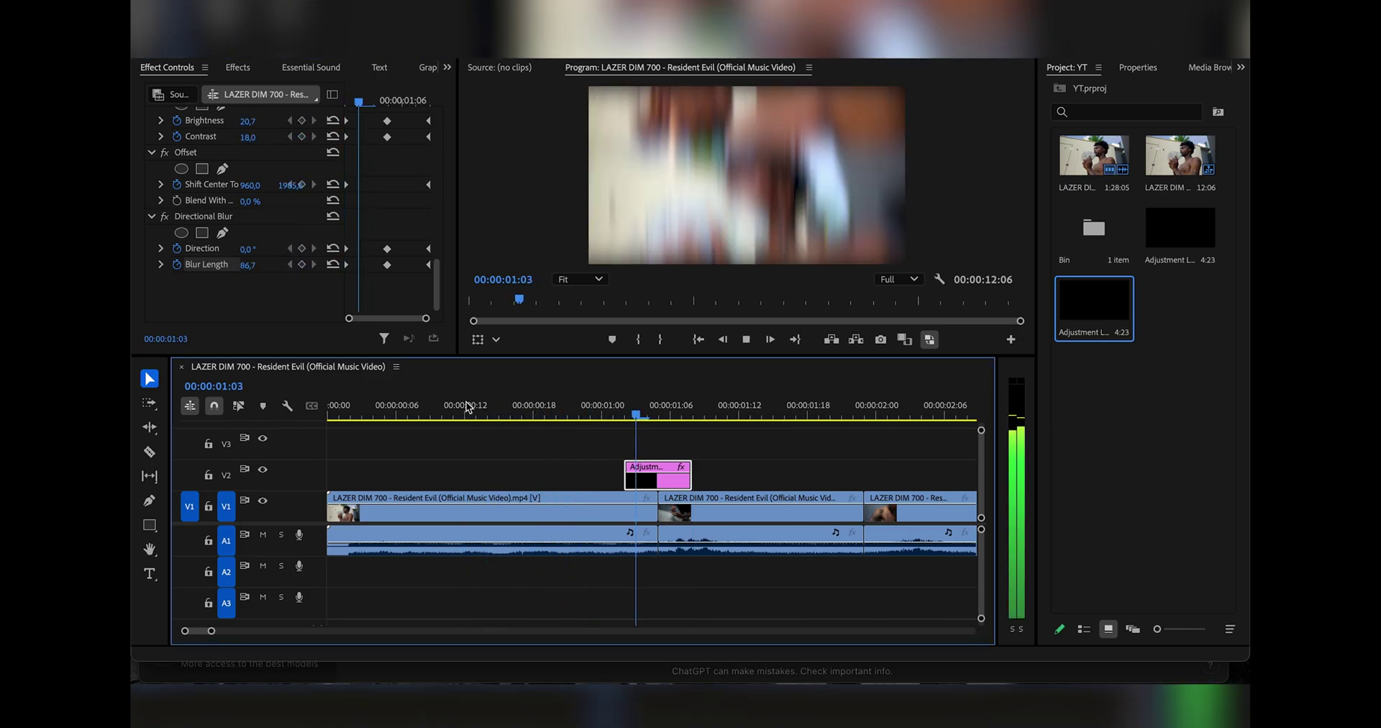
pyautogui.click(518, 420)
pyautogui.press('space')
pyautogui.click(553, 419)
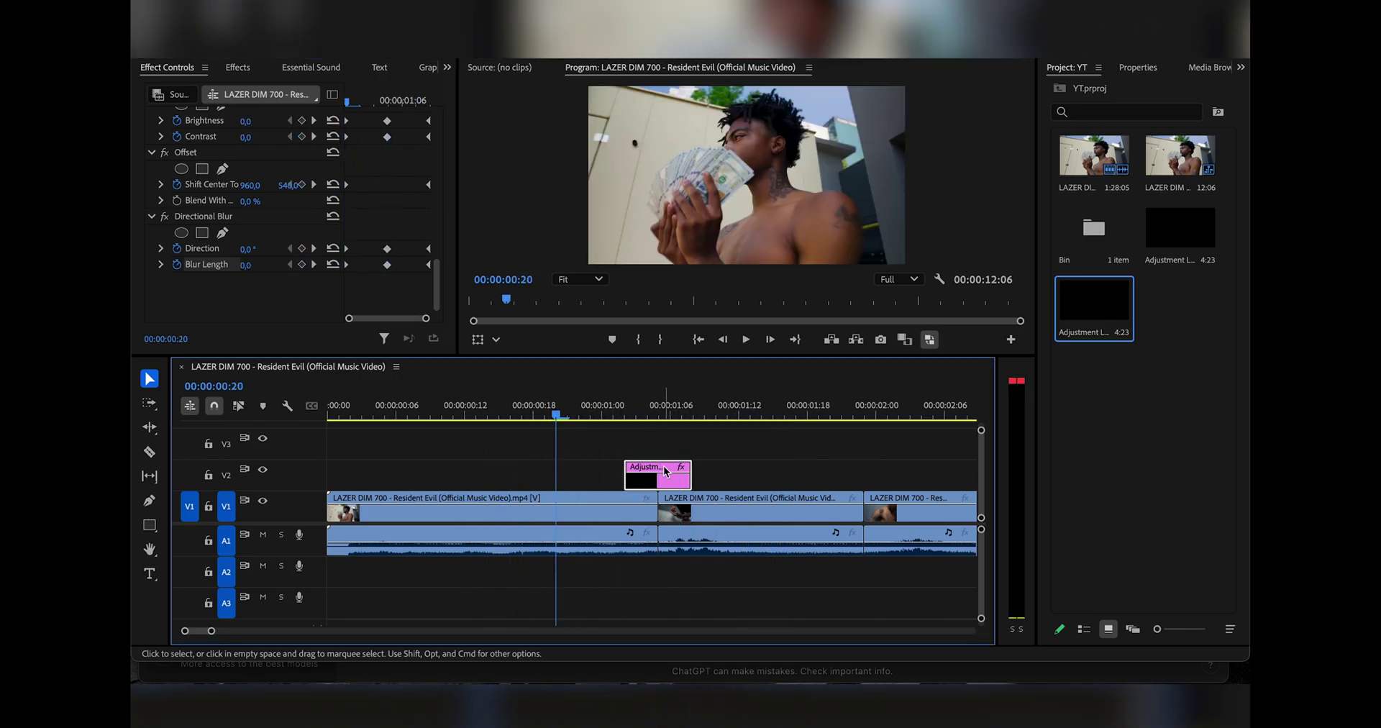
pyautogui.press('space')
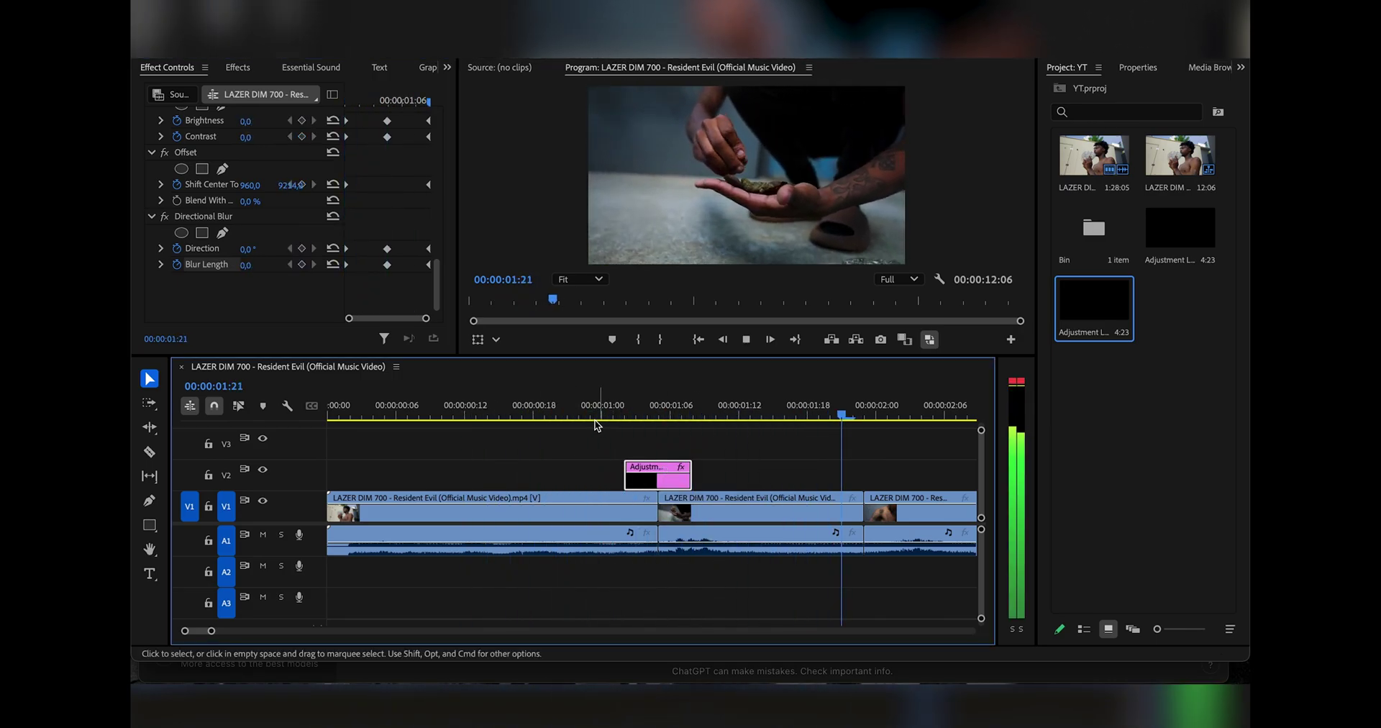
pyautogui.click(586, 407)
pyautogui.press('space')
pyautogui.click(586, 407)
pyautogui.press('space')
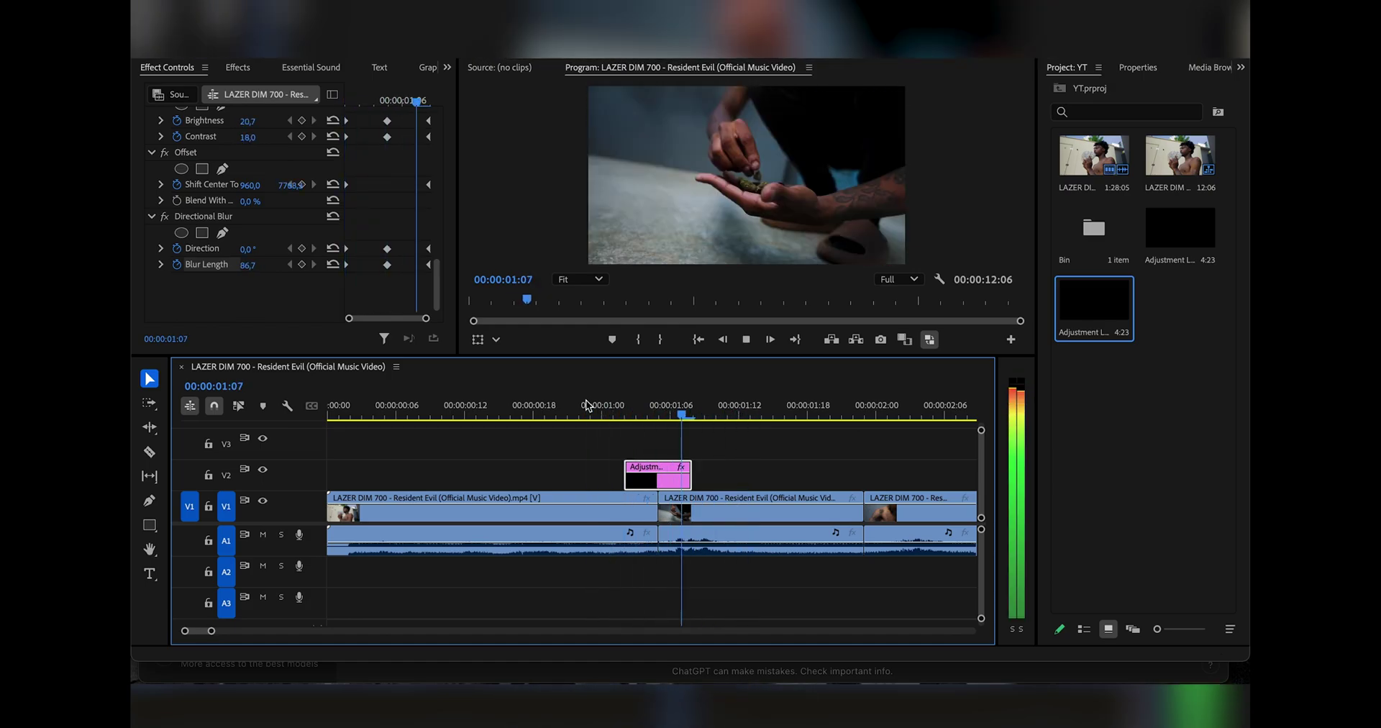
pyautogui.click(595, 408)
pyautogui.click(555, 414)
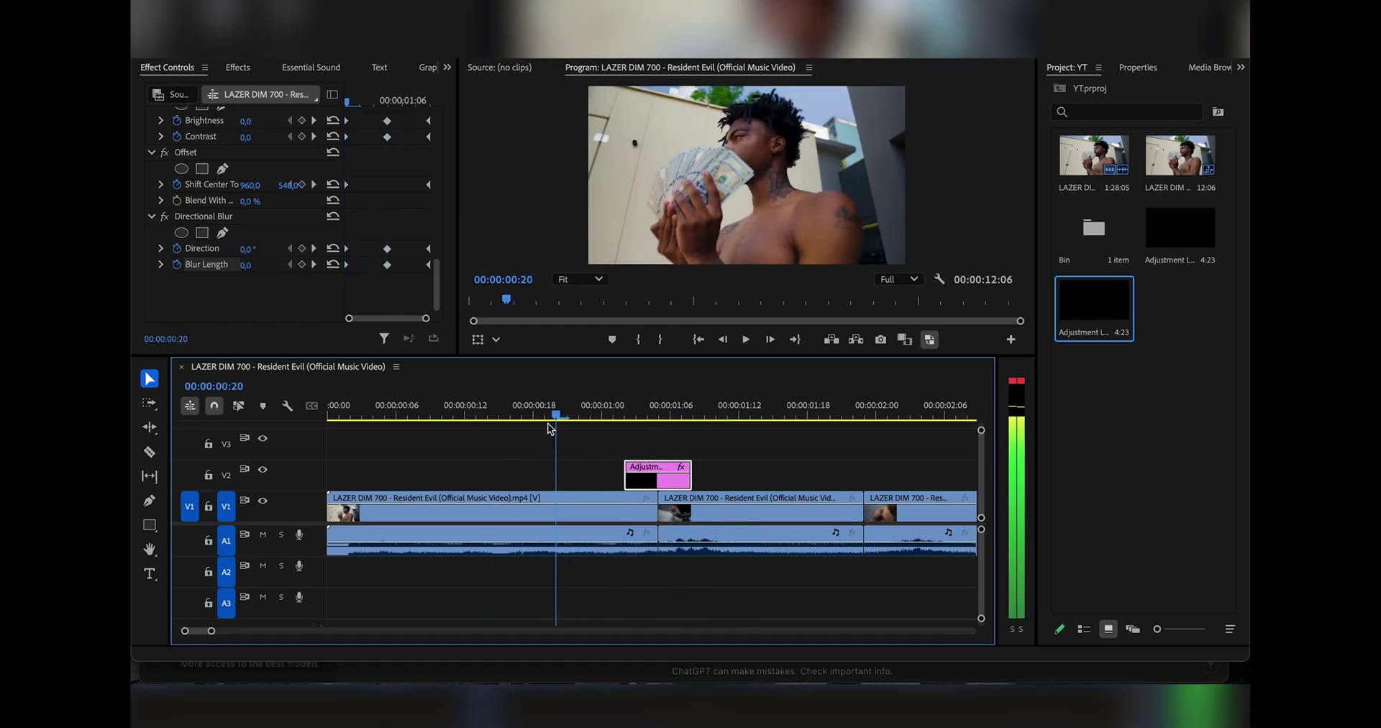
pyautogui.press('space')
# Centre the V2 adjustment layer over the cut at 00:00:03:07 and apply Brightness & Contrast to it
pyautogui.hscroll(2, 749, 477)
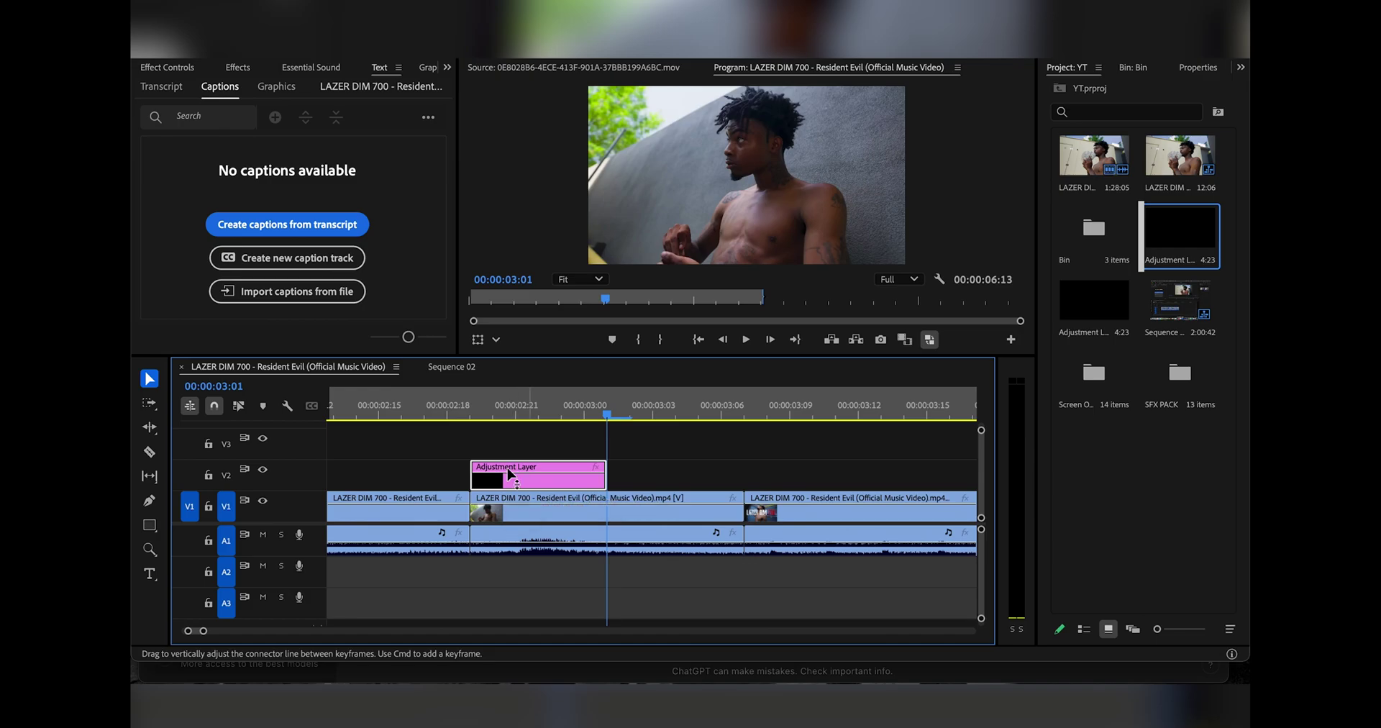
pyautogui.moveTo(509, 473); pyautogui.dragTo(714, 474)
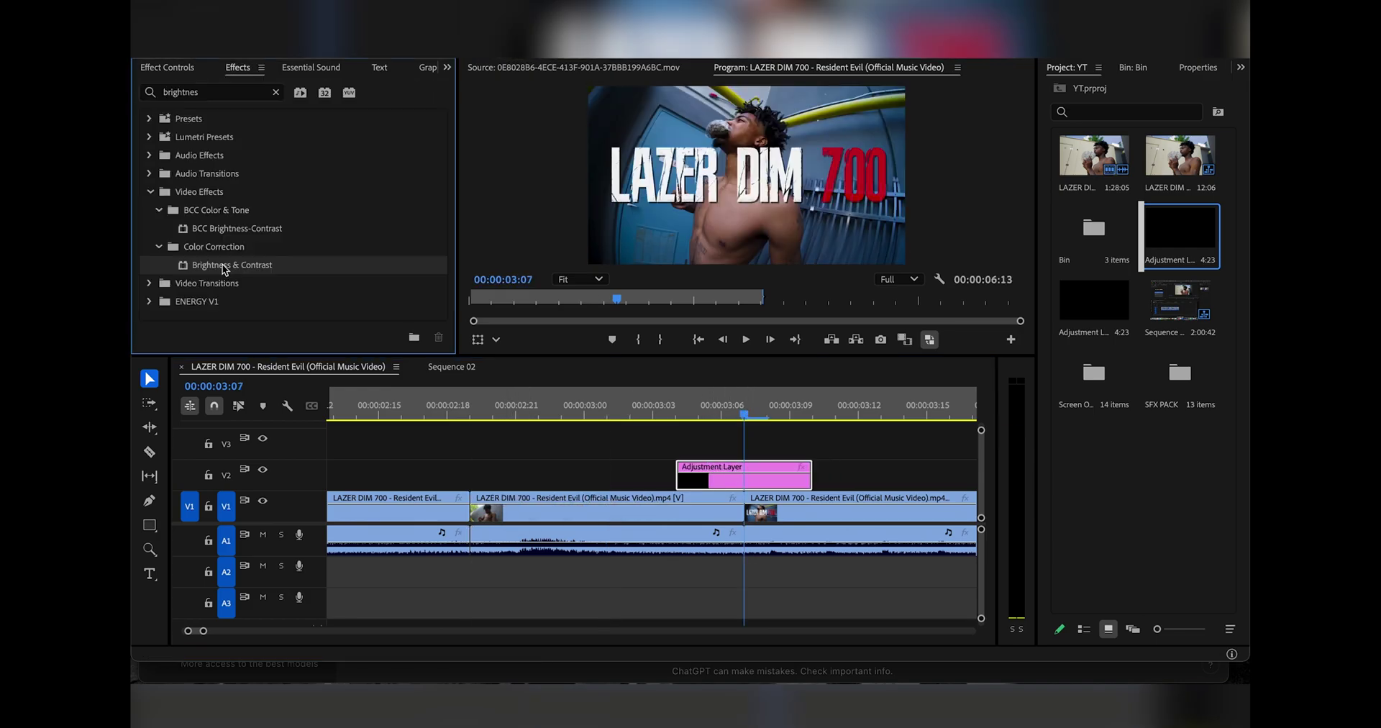
pyautogui.moveTo(222, 265); pyautogui.dragTo(793, 485)
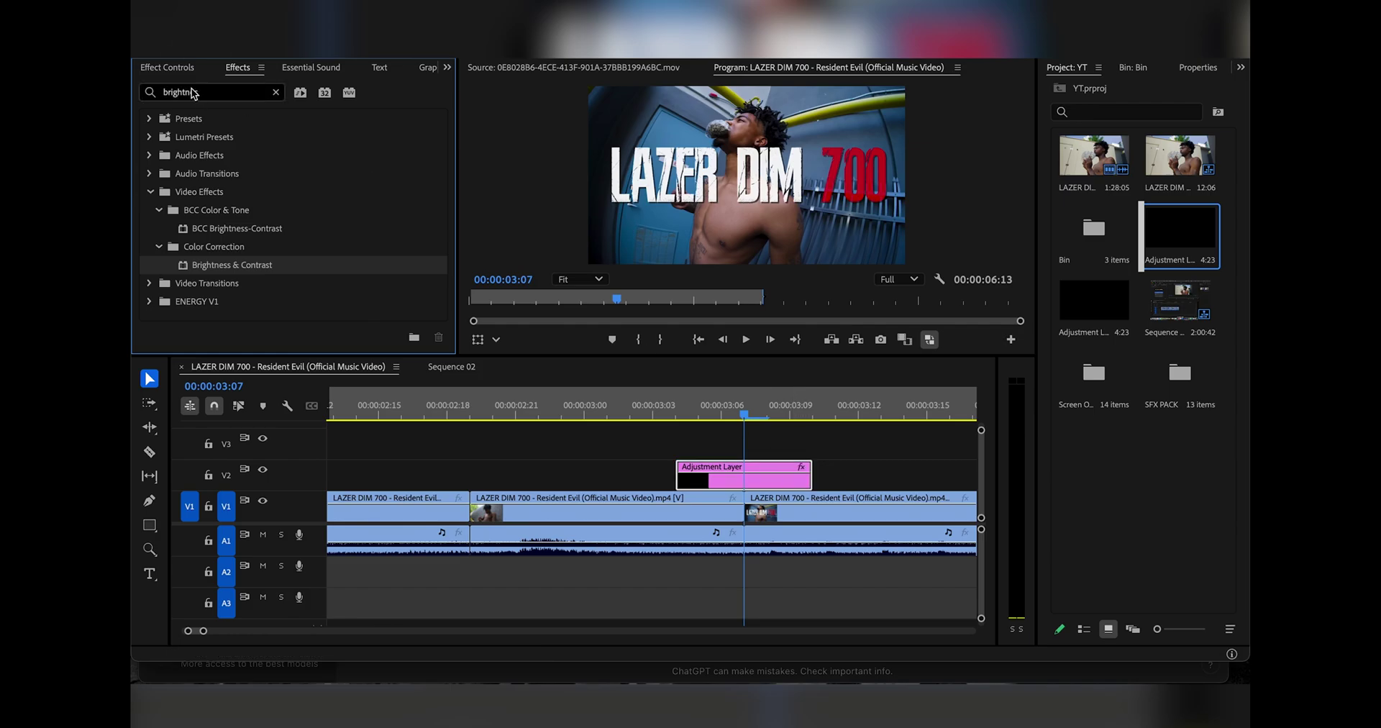
# Set Brightness to 70 and Contrast to 45 at the cut, 00:00:03:07, with keyframing enabled for both
pyautogui.click(171, 68)
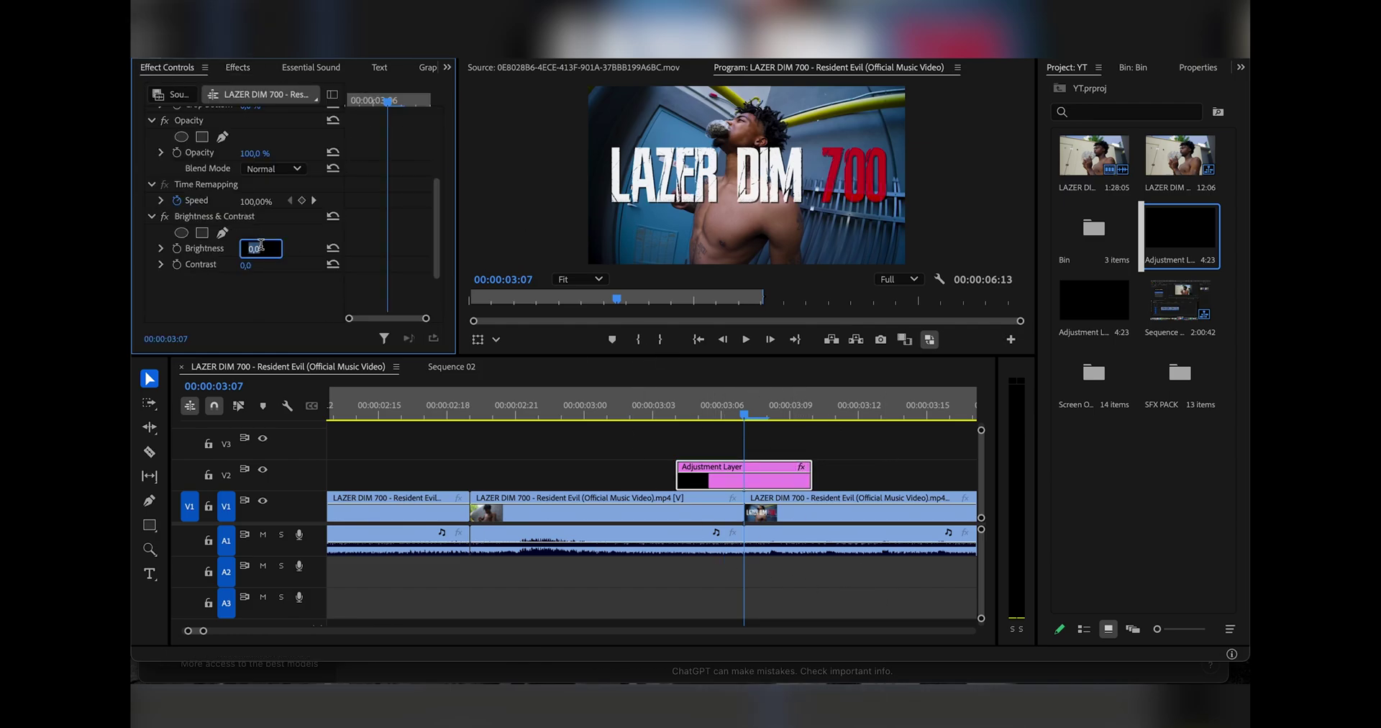
pyautogui.press('Return')
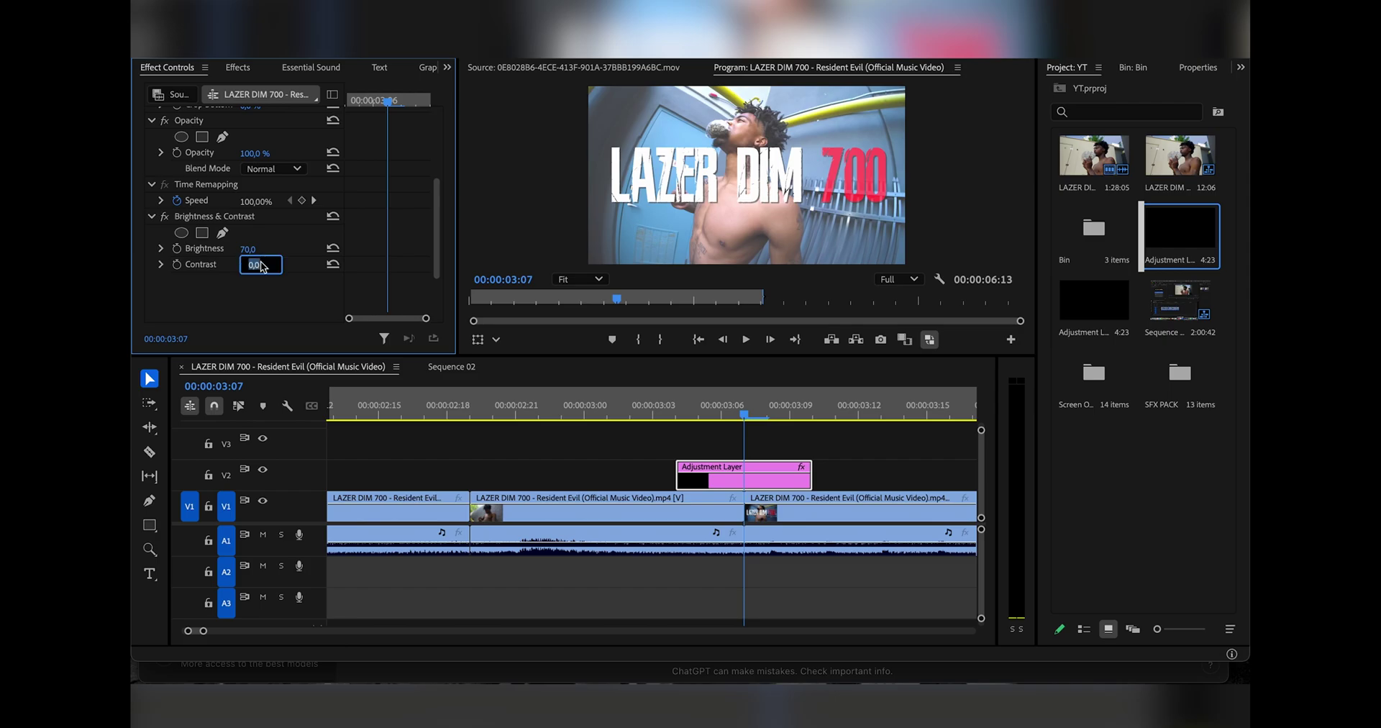
pyautogui.write('45')
pyautogui.press('Return')
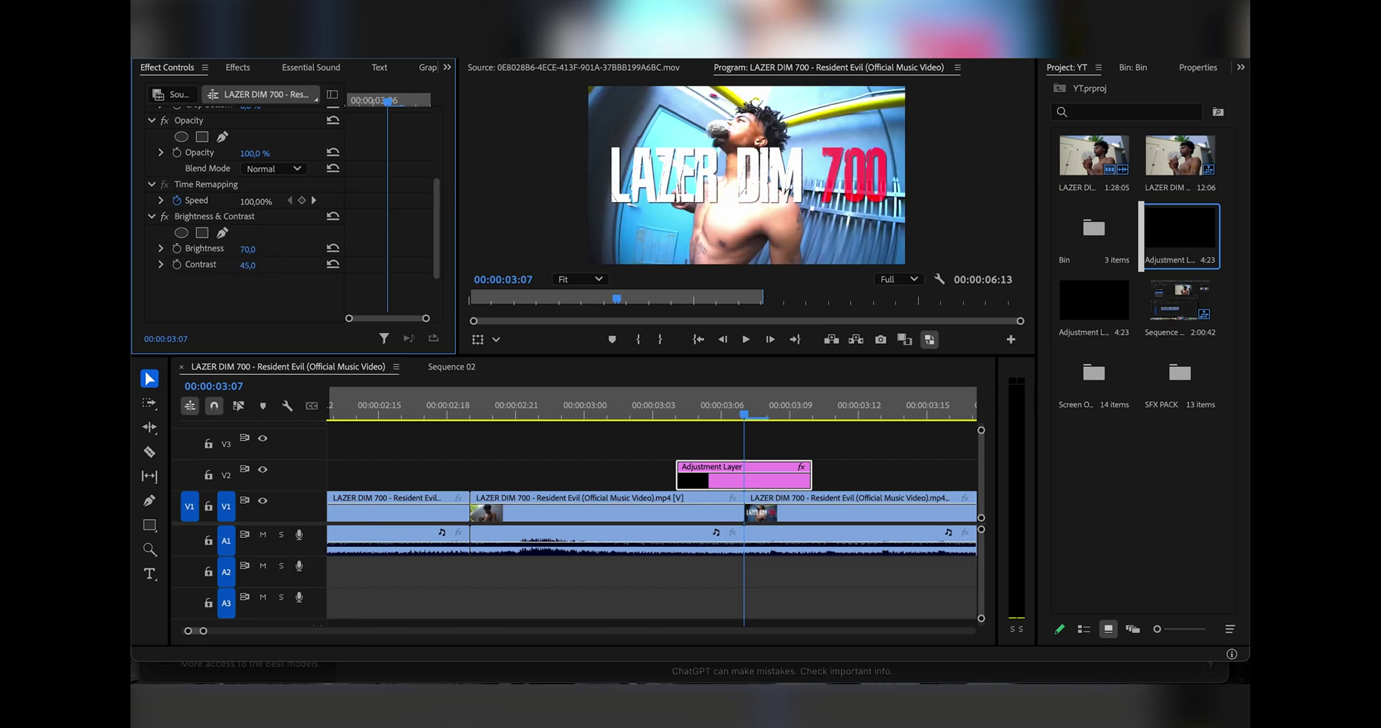
pyautogui.click(177, 248)
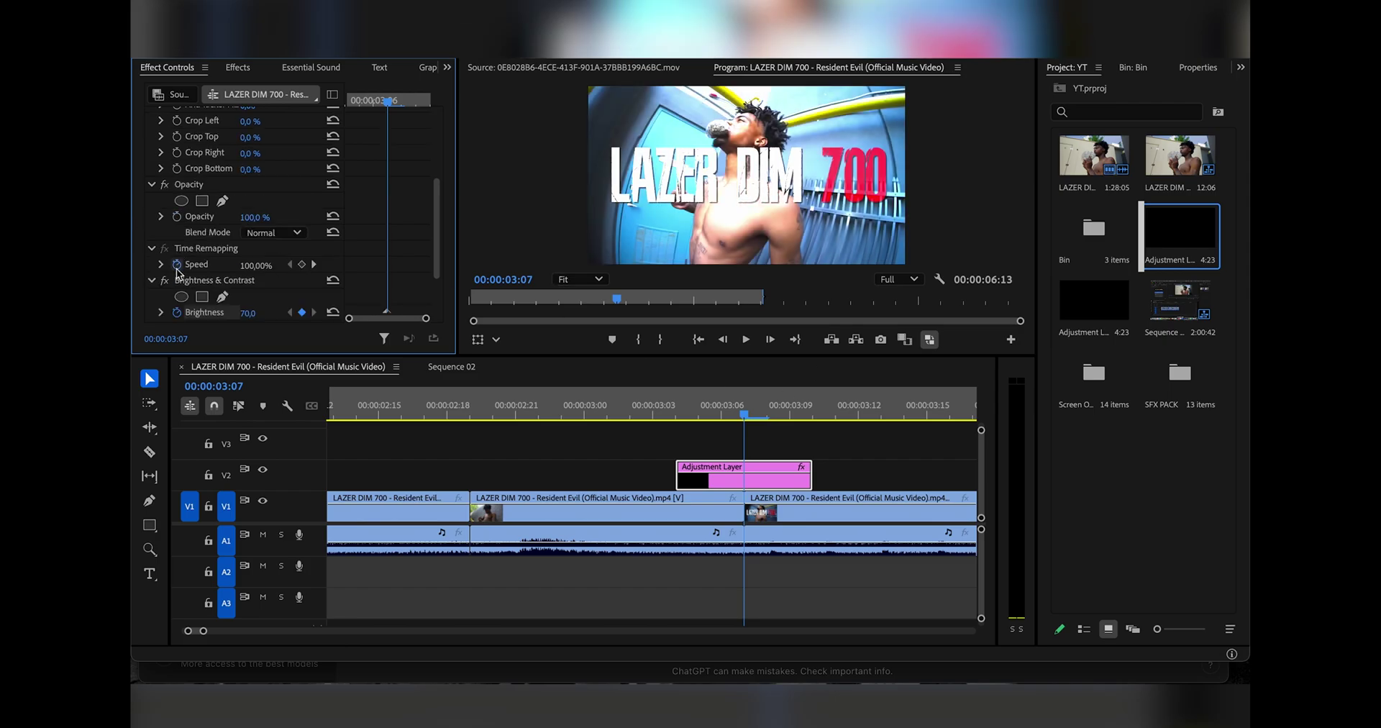
pyautogui.click(177, 264)
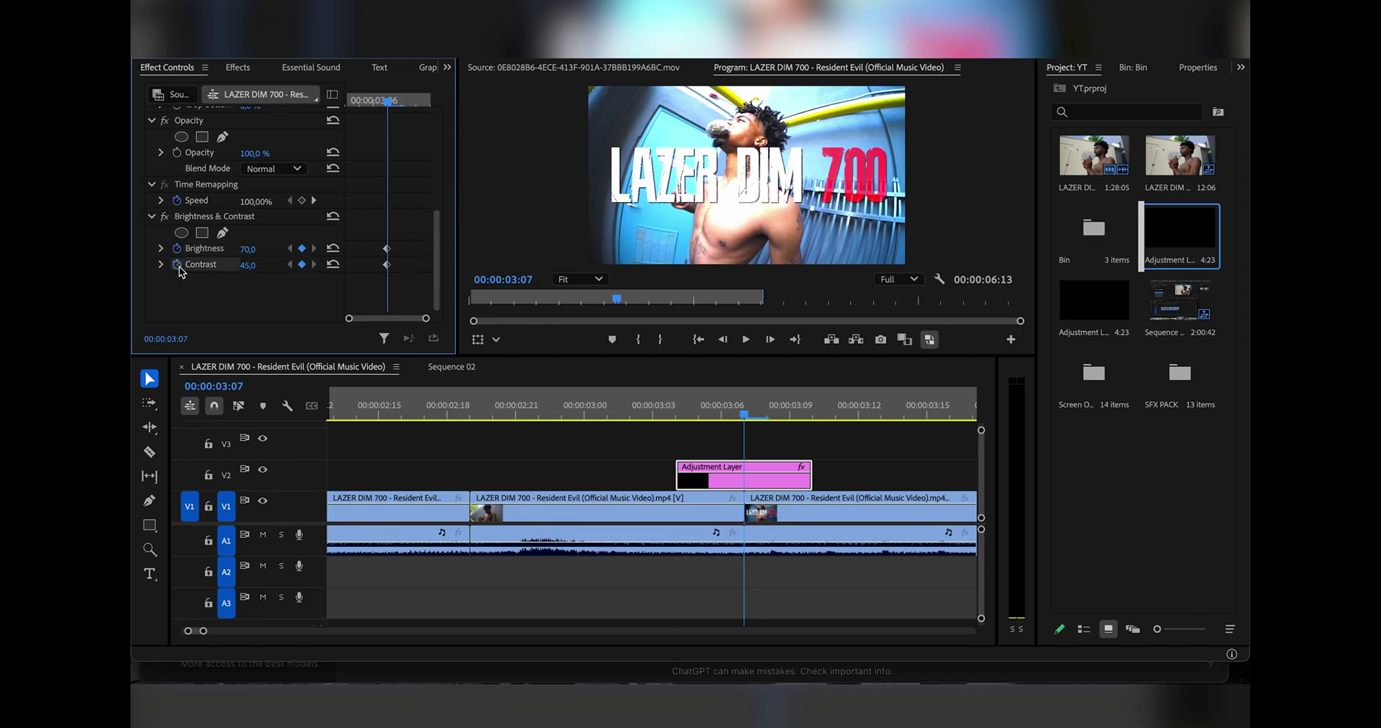
# Alternate the Brightness and Contrast keyframes before the cut: 0 at 00:00:03:06, 70 and 45 at 00:00:03:05, and 0 at 00:00:03:04
pyautogui.press('Left')
pyautogui.click(333, 248)
pyautogui.click(333, 264)
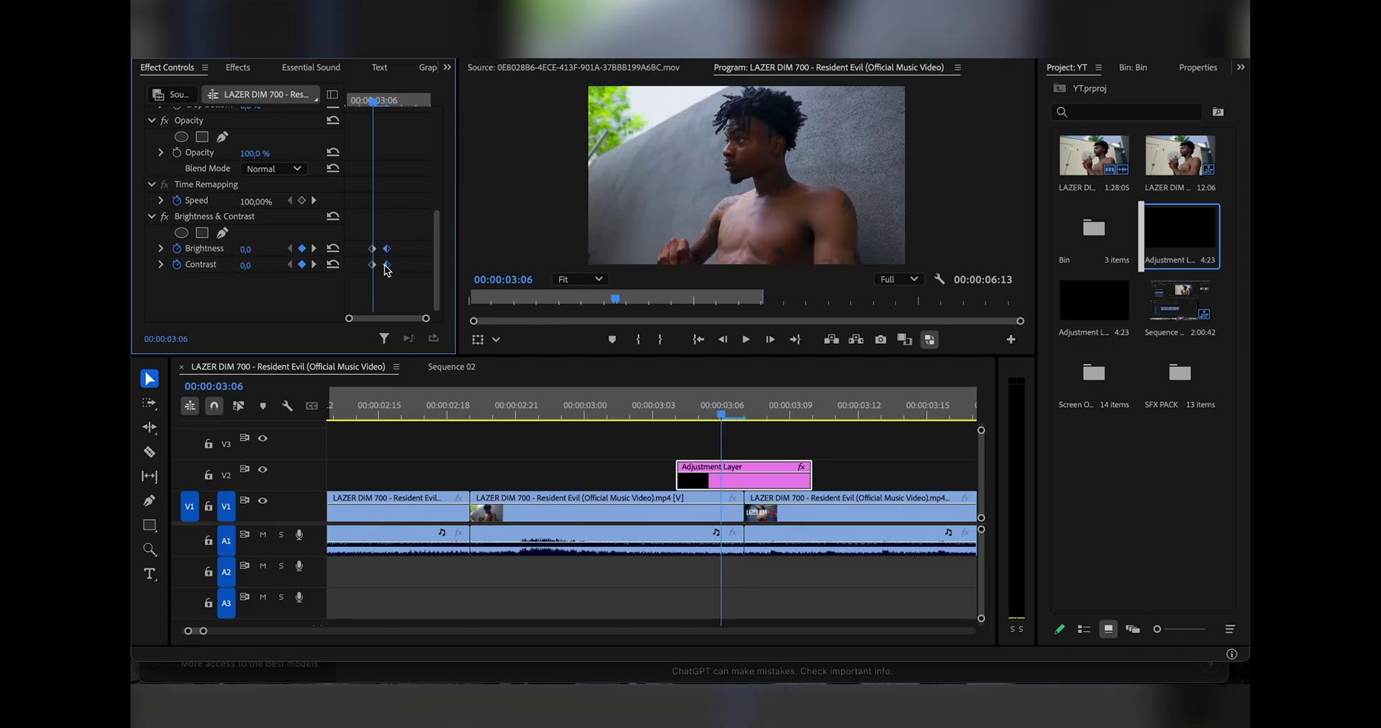
pyautogui.press('Left')
pyautogui.press('Left')
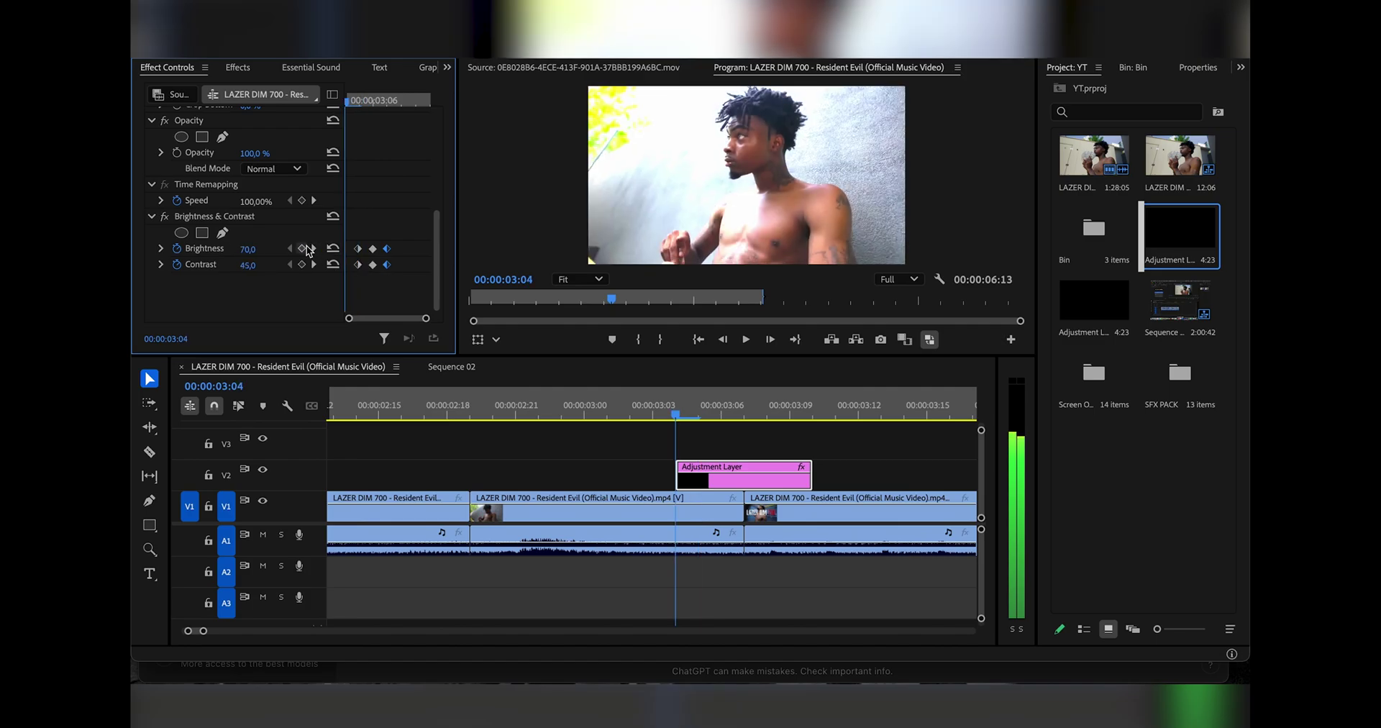
# Continue the alternating Brightness and Contrast keyframes frame by frame after the cut, with 0 at 00:00:03:08 and 00:00:03:10
pyautogui.press('Right')
pyautogui.press('Right')
pyautogui.press('Right')
pyautogui.press('Right')
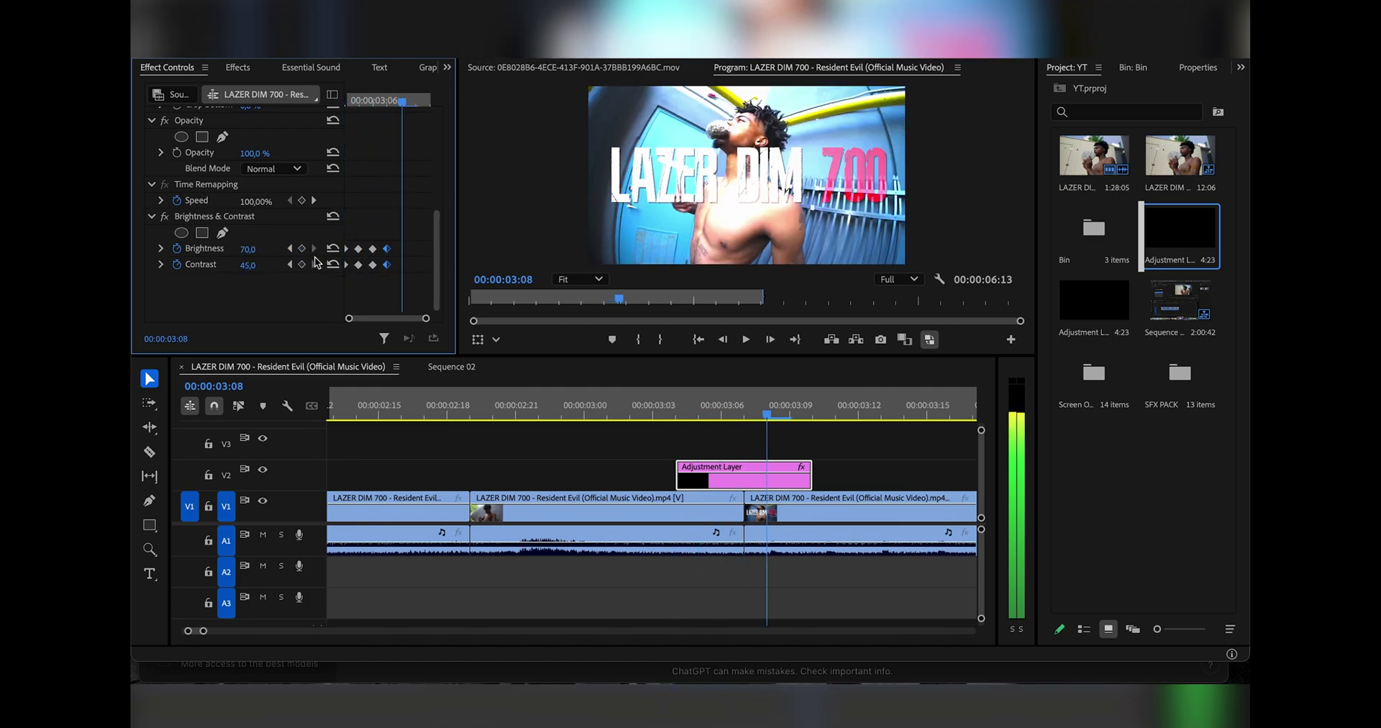
pyautogui.press('Right')
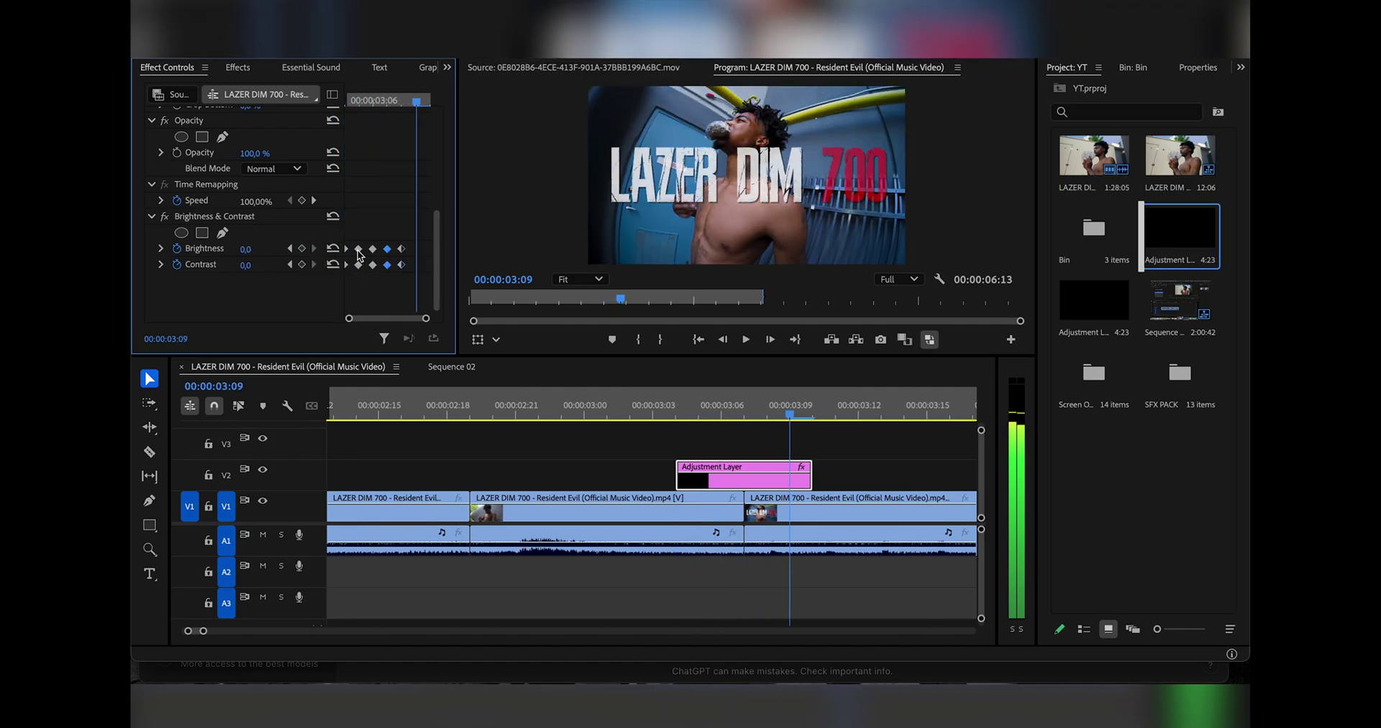
pyautogui.press('Right')
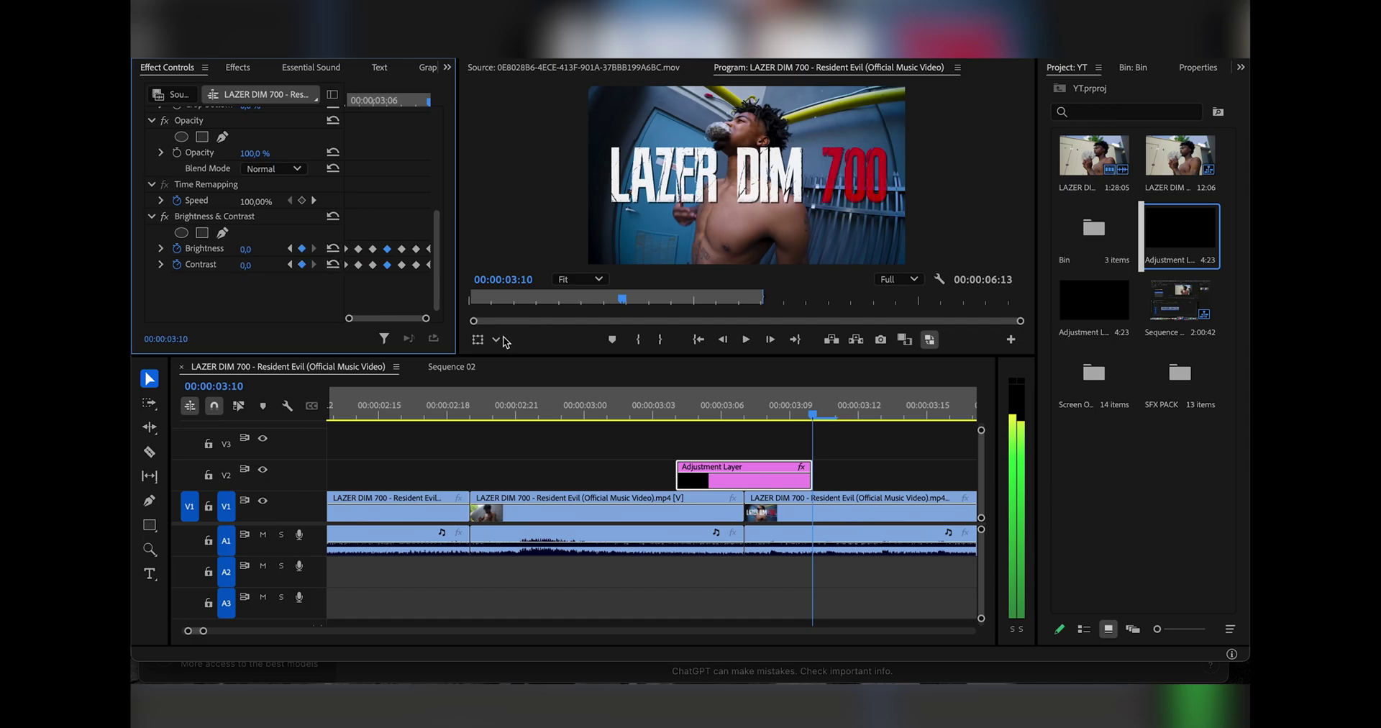
# Scrub and play across the cut at 00:00:03:07 to check the brightness flicker
pyautogui.moveTo(667, 401); pyautogui.dragTo(743, 409)
pyautogui.press('space')
pyautogui.click(622, 407)
pyautogui.press('space')
# Apply Directional Blur to the adjustment layer and keyframe it from 0 at 00:00:03:04 to direction 75 and blur length 31 at 00:00:03:05
pyautogui.click(240, 67)
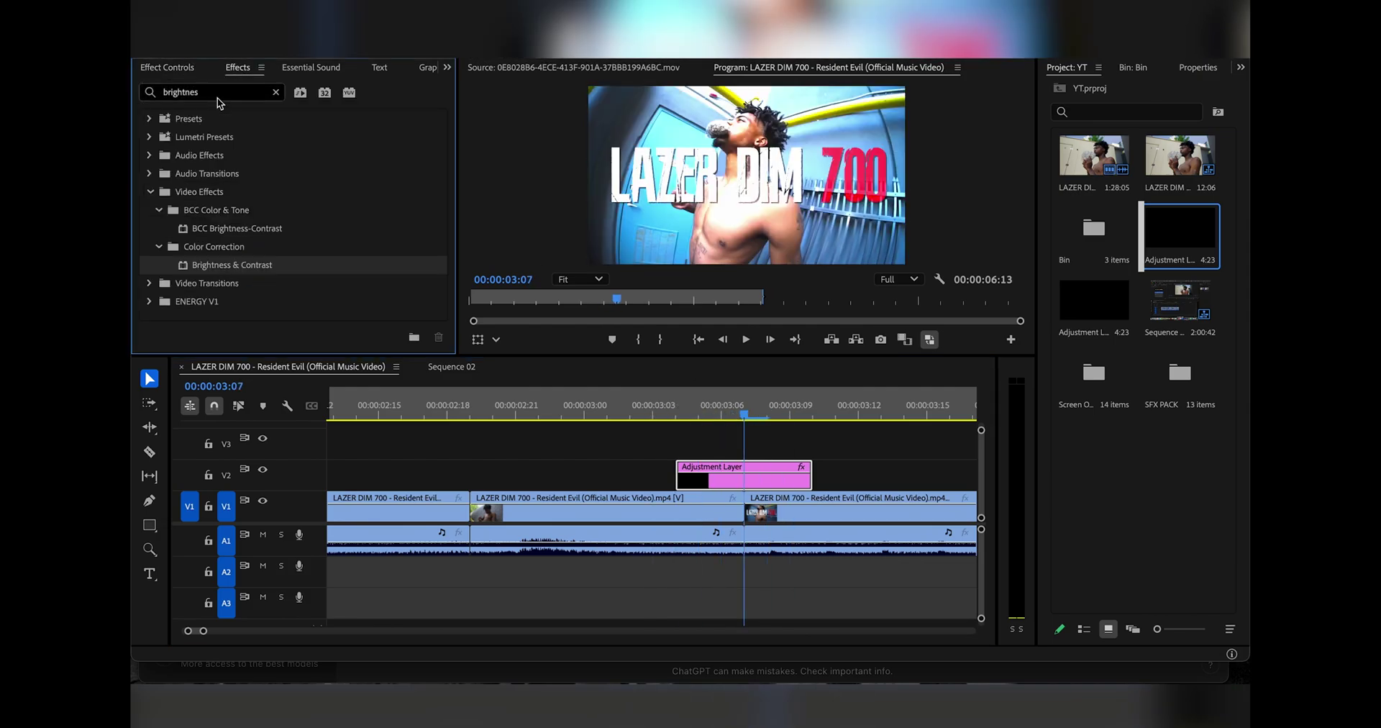
pyautogui.doubleClick(181, 94)
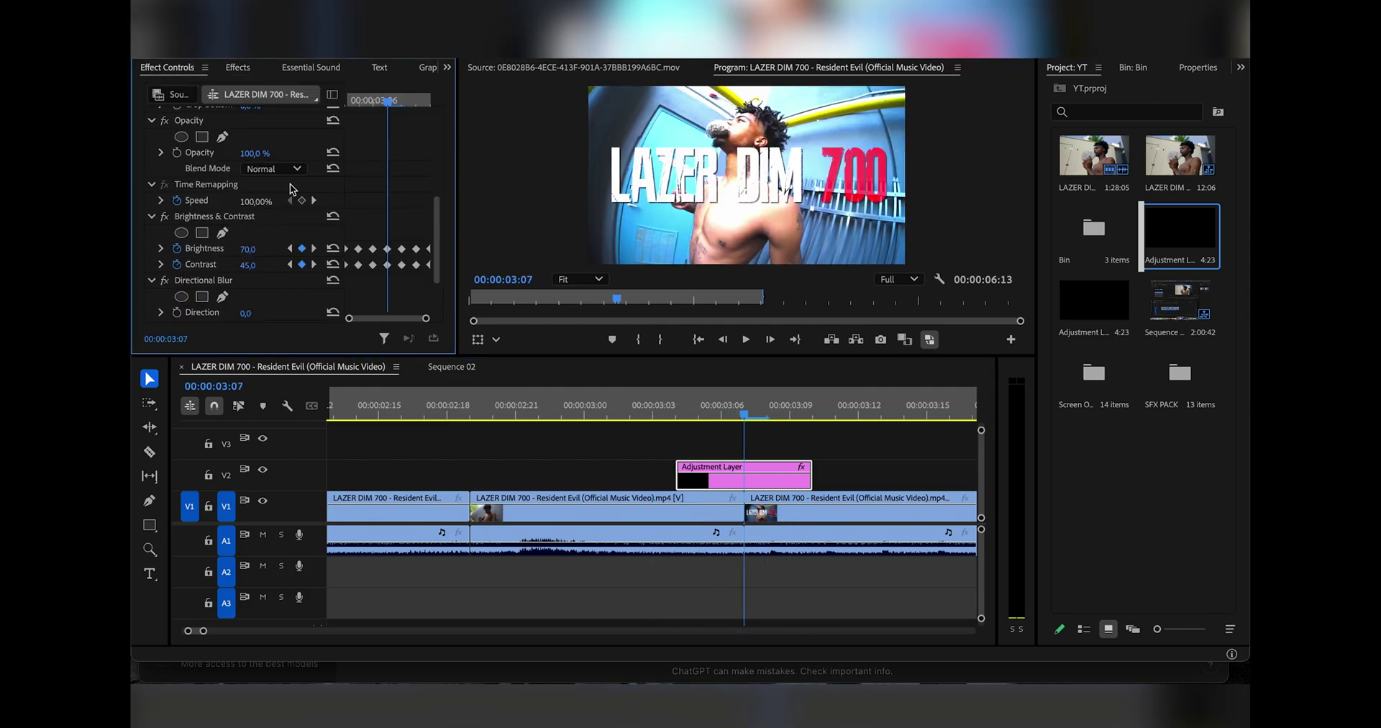
pyautogui.press('Left')
pyautogui.press('Left')
pyautogui.press('Left')
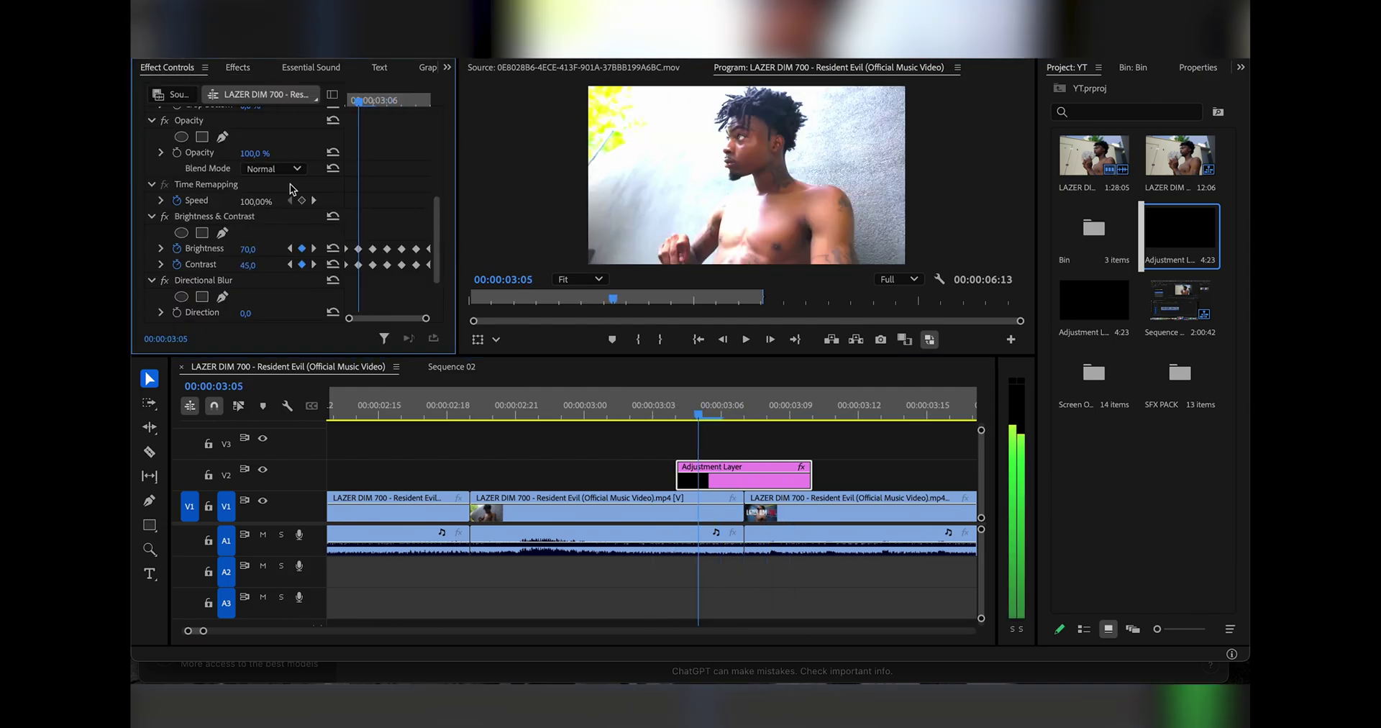
pyautogui.scroll(-3, 291, 223)
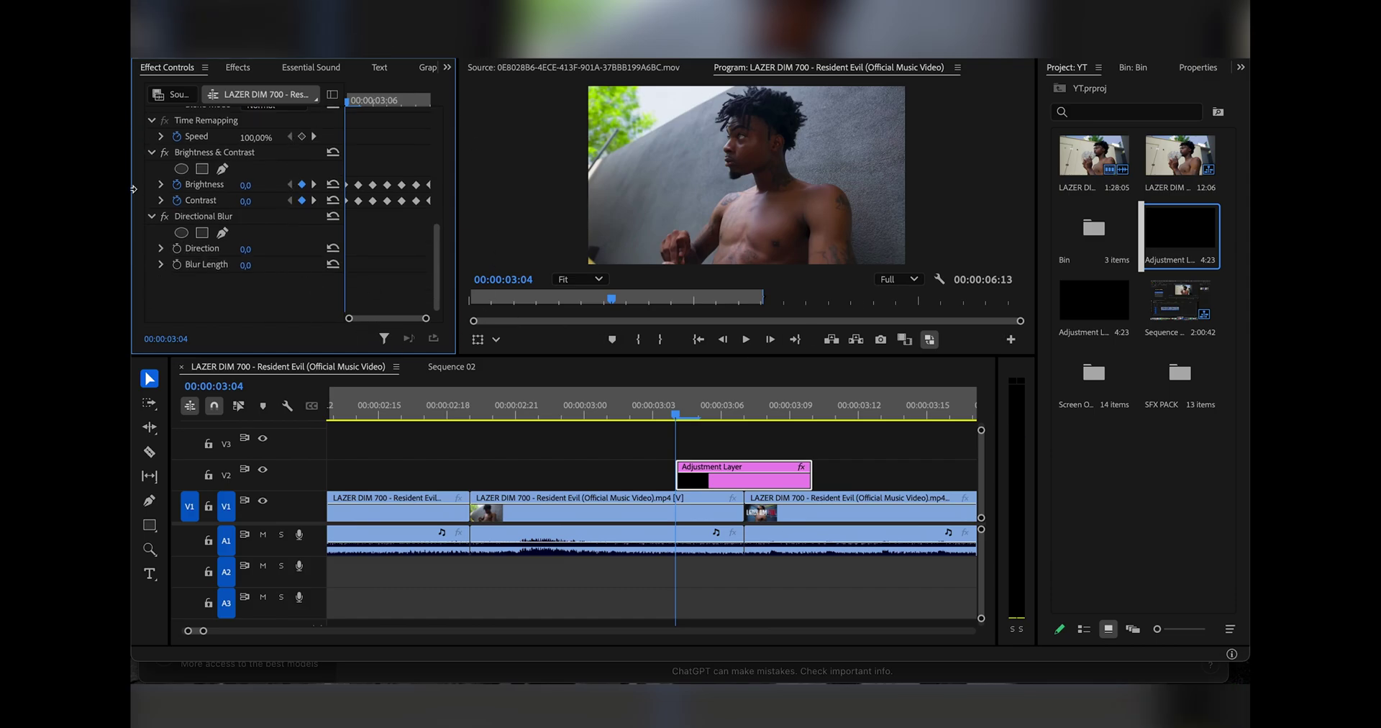
pyautogui.press('Right')
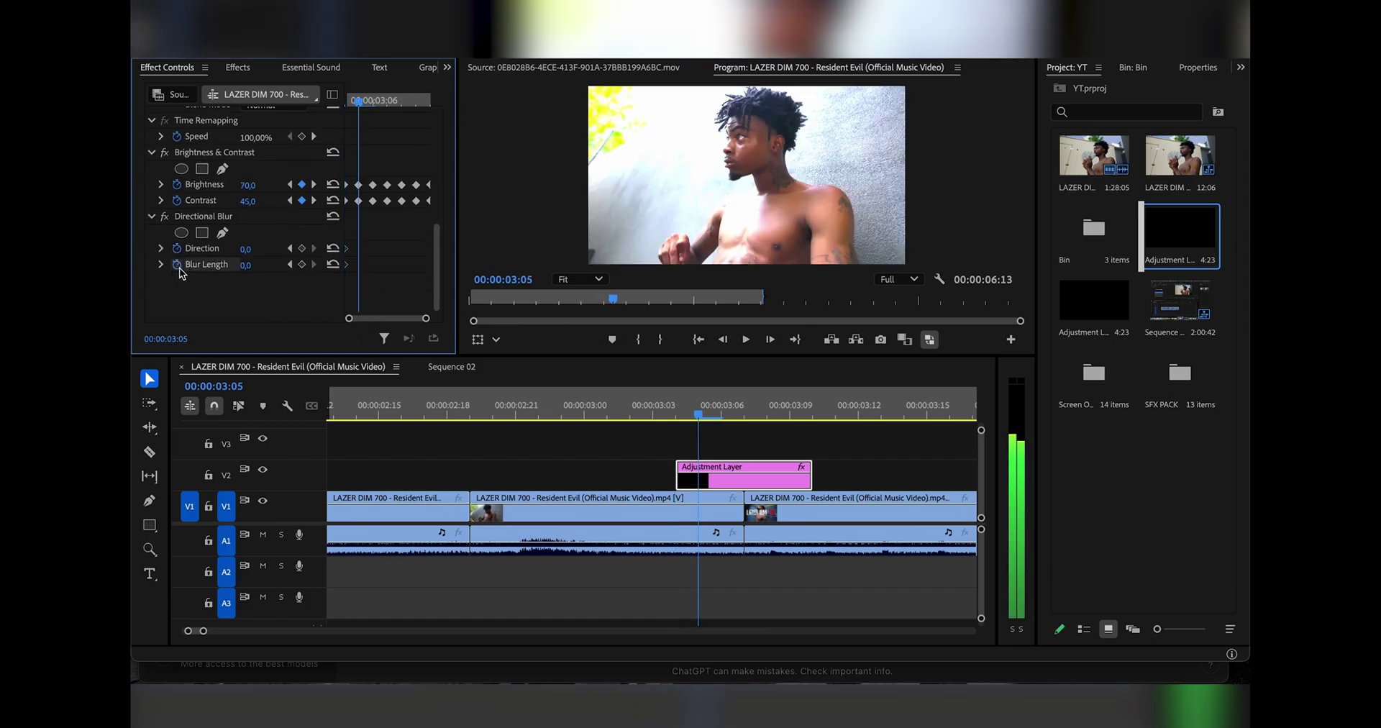
pyautogui.moveTo(245, 269); pyautogui.dragTo(299, 249)
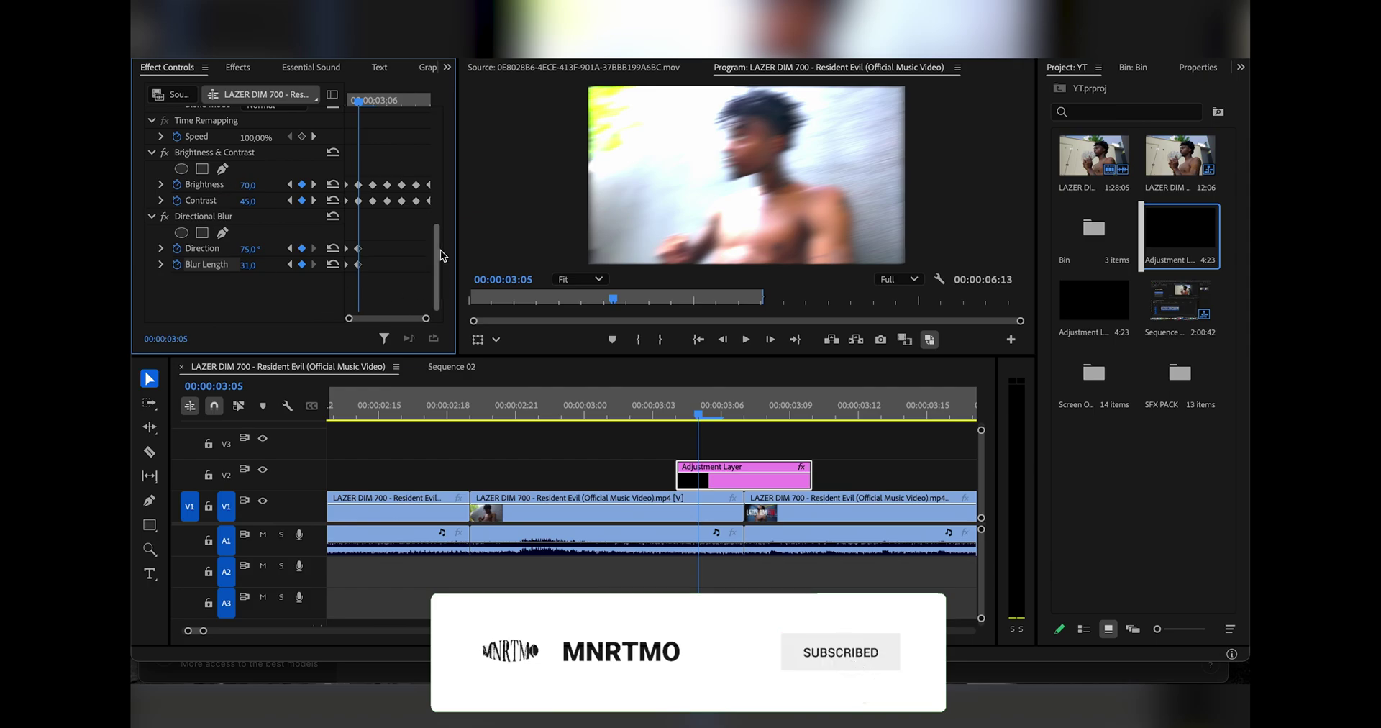
# Keyframe Direction and Blur Length at 0 on 00:00:03:06, and repeat the 75 and 31 keyframes at the cut, 00:00:03:07
pyautogui.press('Right')
pyautogui.click(333, 249)
pyautogui.click(334, 264)
pyautogui.press('Right')
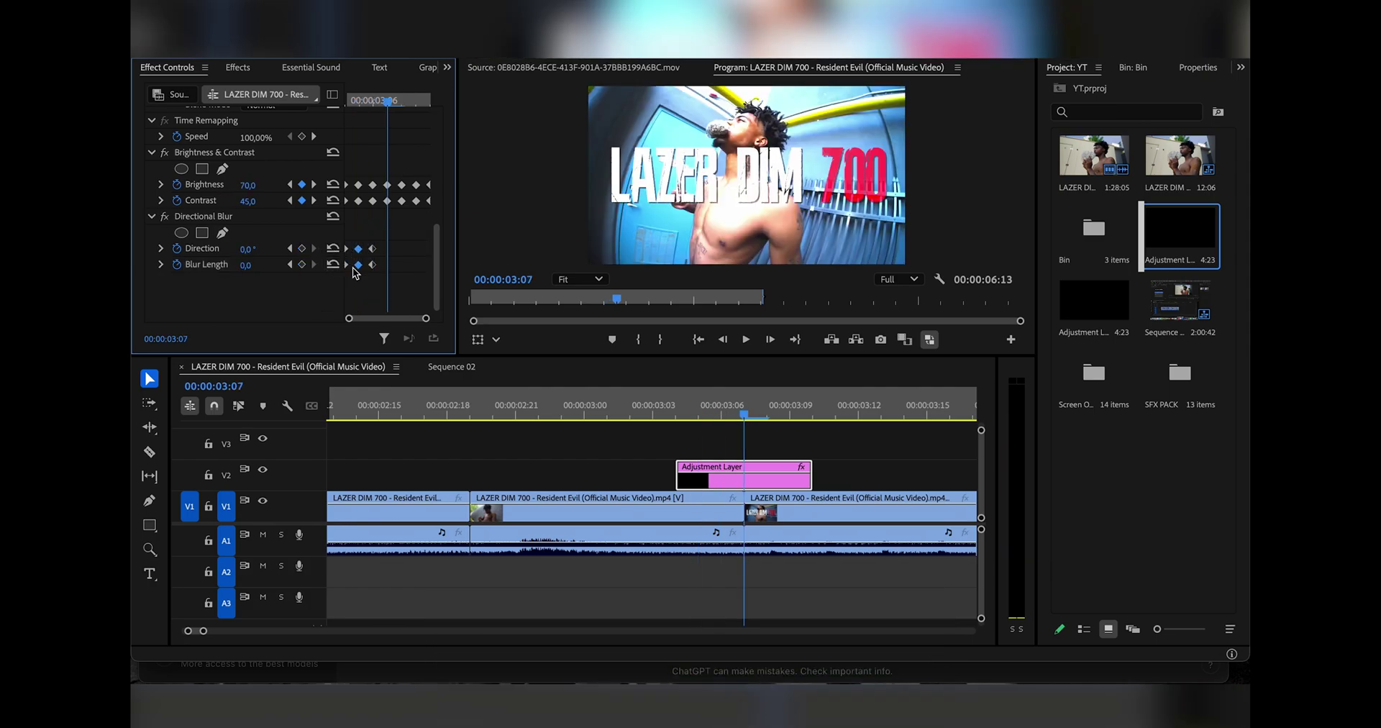
pyautogui.press('Right')
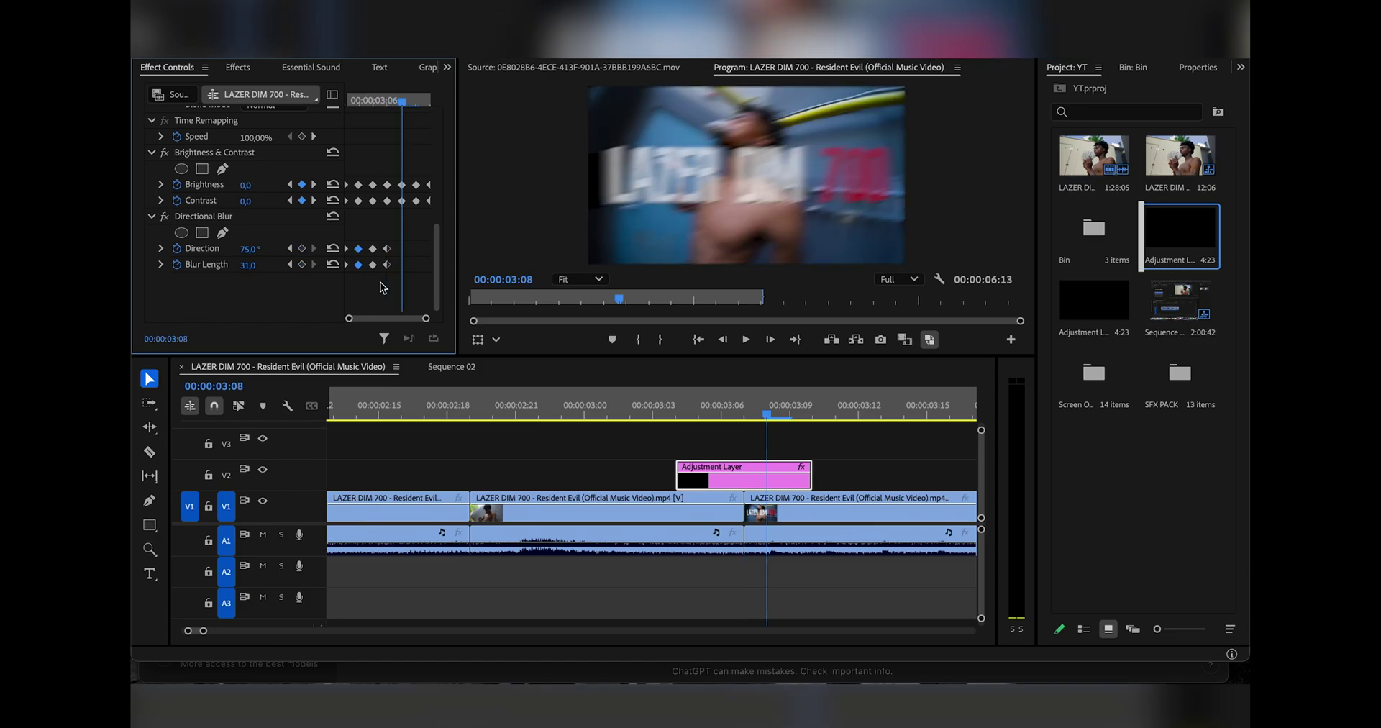
# Continue the alternating Direction and Blur Length keyframes after the cut, resetting both to 0 at 00:00:03:08 and 00:00:03:10
pyautogui.click(333, 248)
pyautogui.click(333, 264)
pyautogui.press('Right')
pyautogui.press('Right')
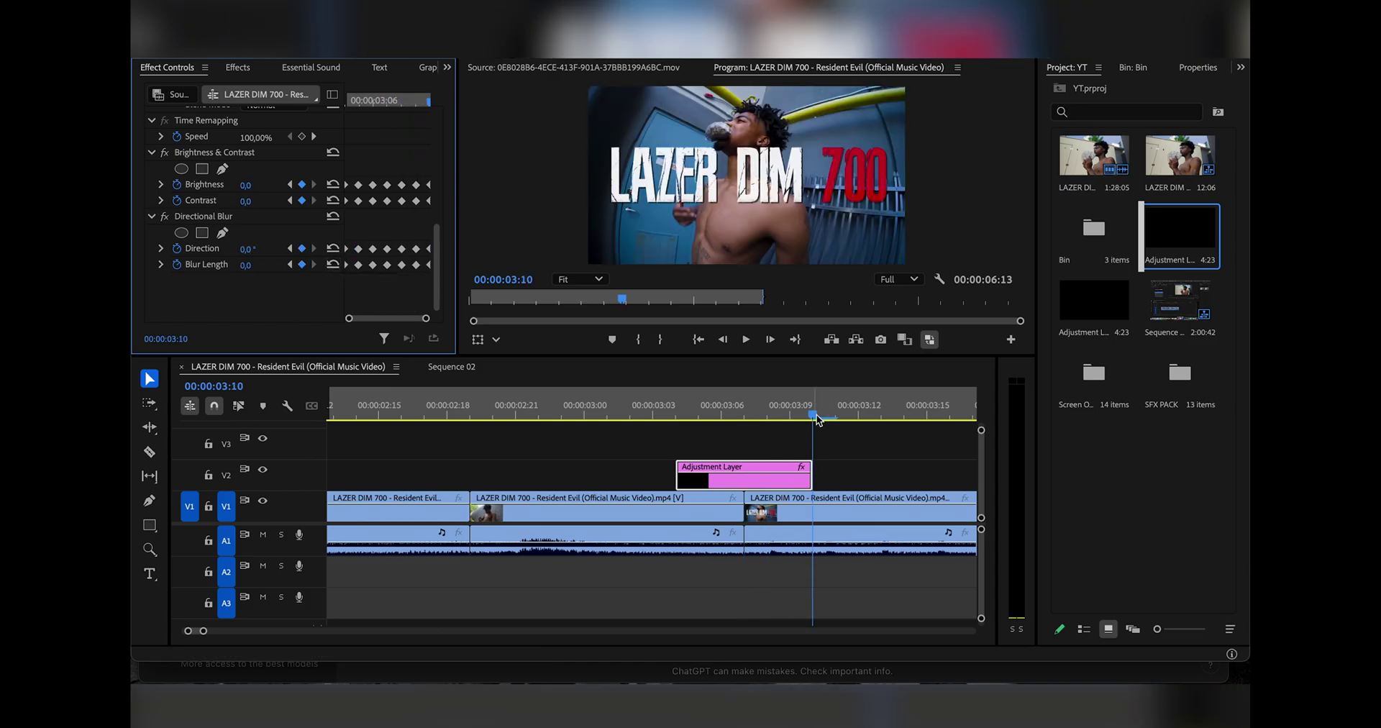
# Play the flicker transition from 00:00:02:22 across the cut to check the combined brightness and blur keyframes
pyautogui.click(538, 402)
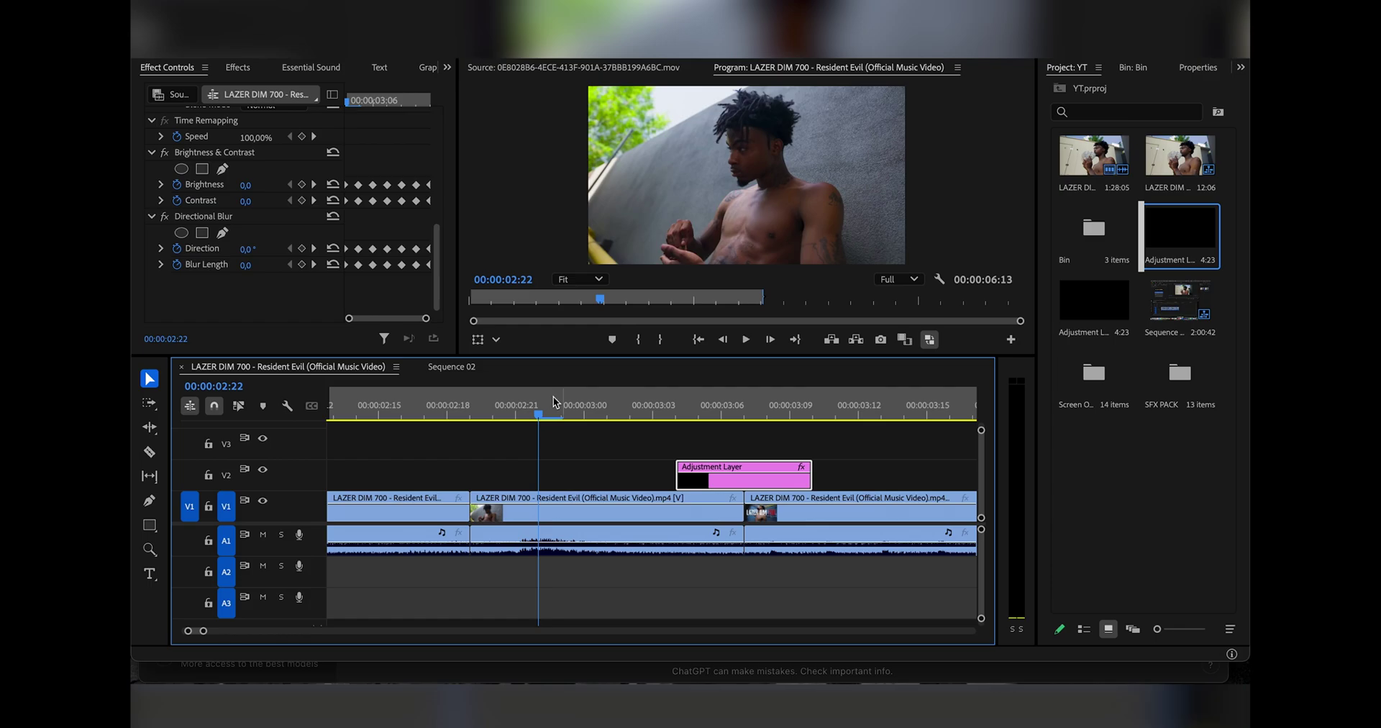
pyautogui.press('space')
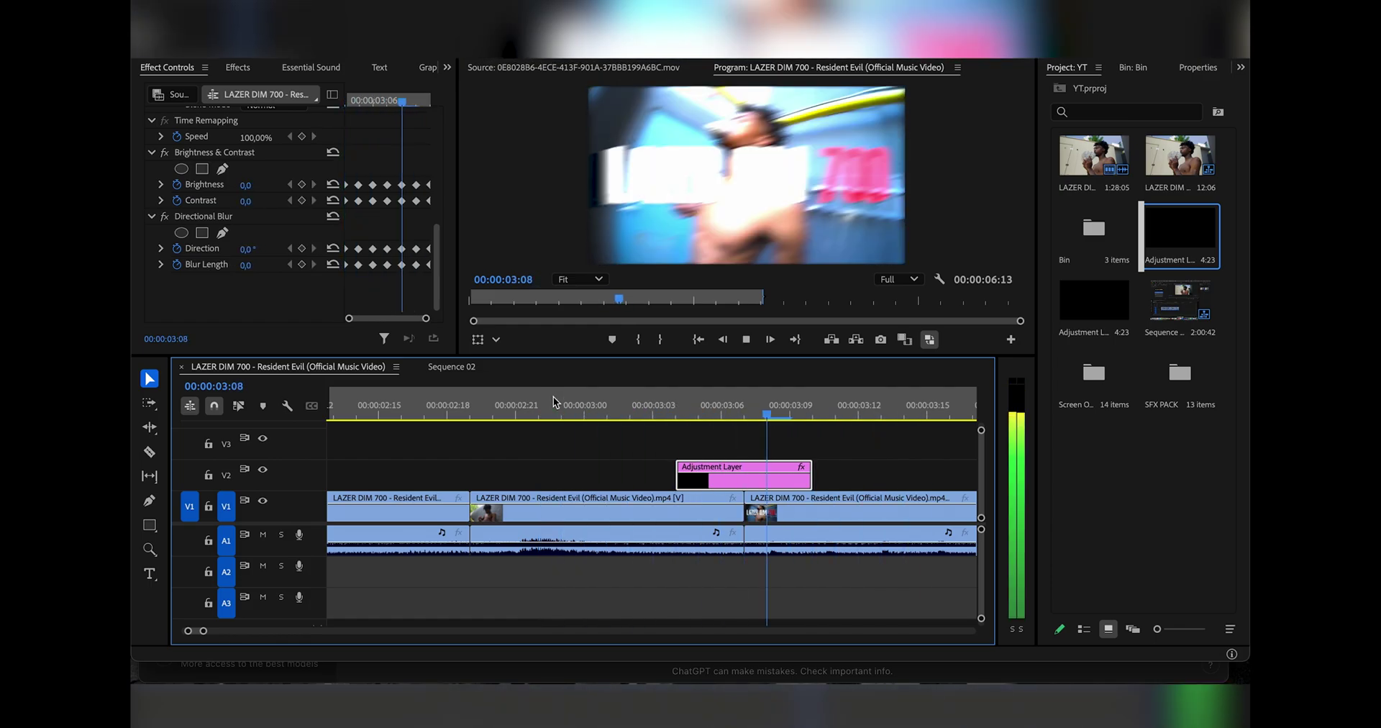
pyautogui.press('space')
pyautogui.scroll(5, 550, 432)
pyautogui.click(475, 404)
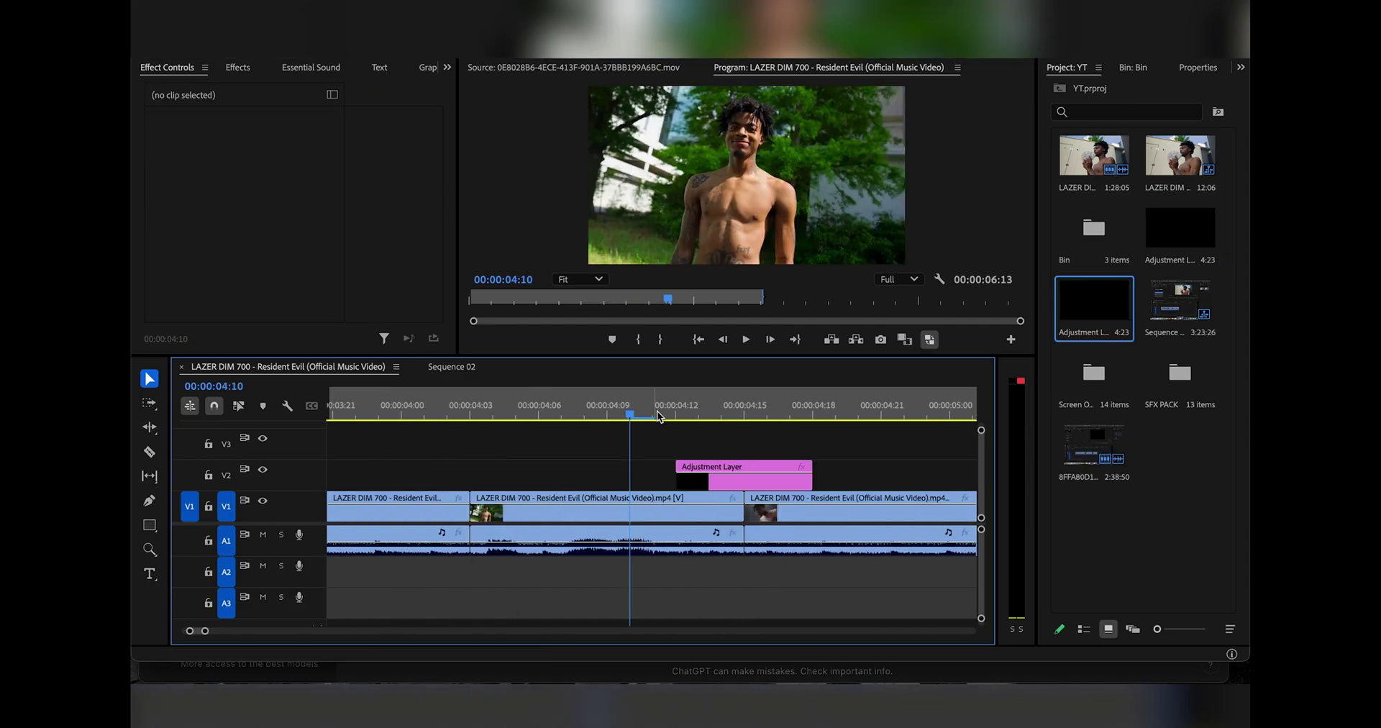
# Select the adjustment layer over the cut at 00:00:04:15, find the Transform effect and apply it
pyautogui.moveTo(658, 416); pyautogui.dragTo(721, 460)
pyautogui.click(723, 479)
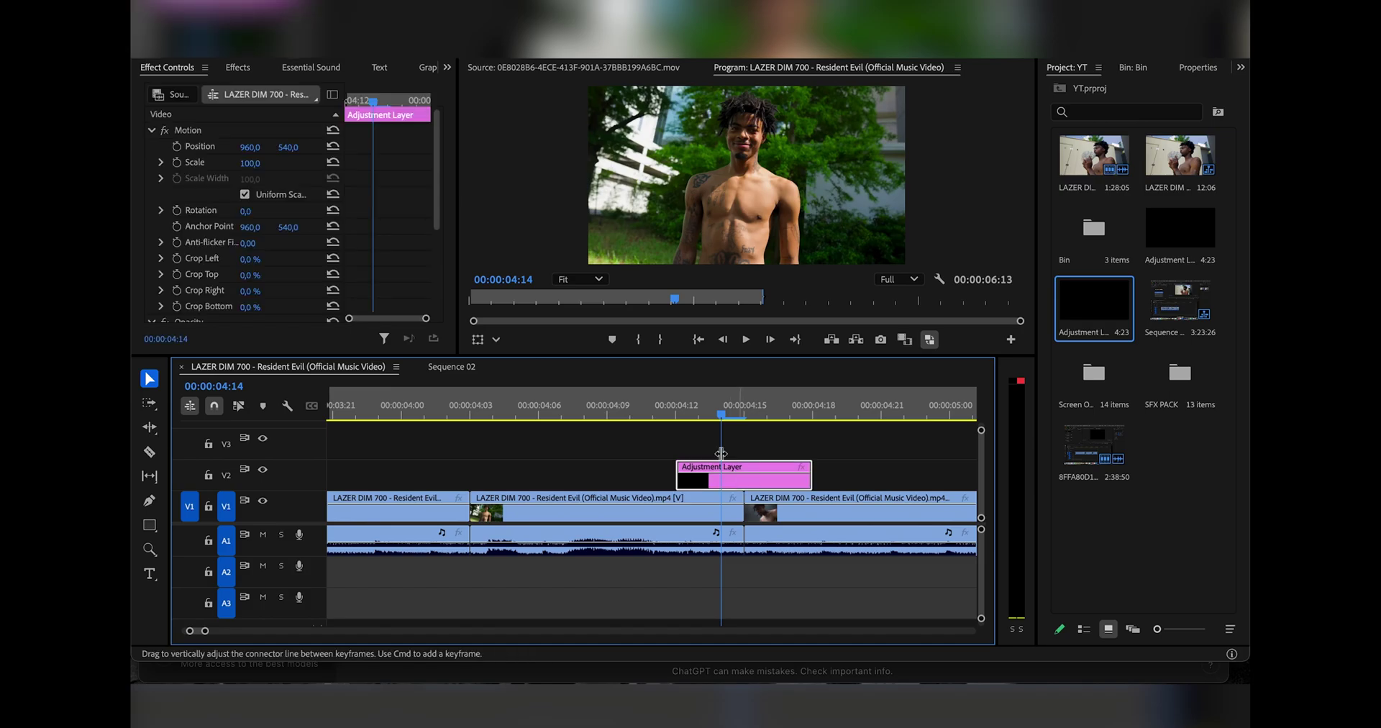
pyautogui.click(243, 71)
pyautogui.click(230, 92)
pyautogui.write('transfo')
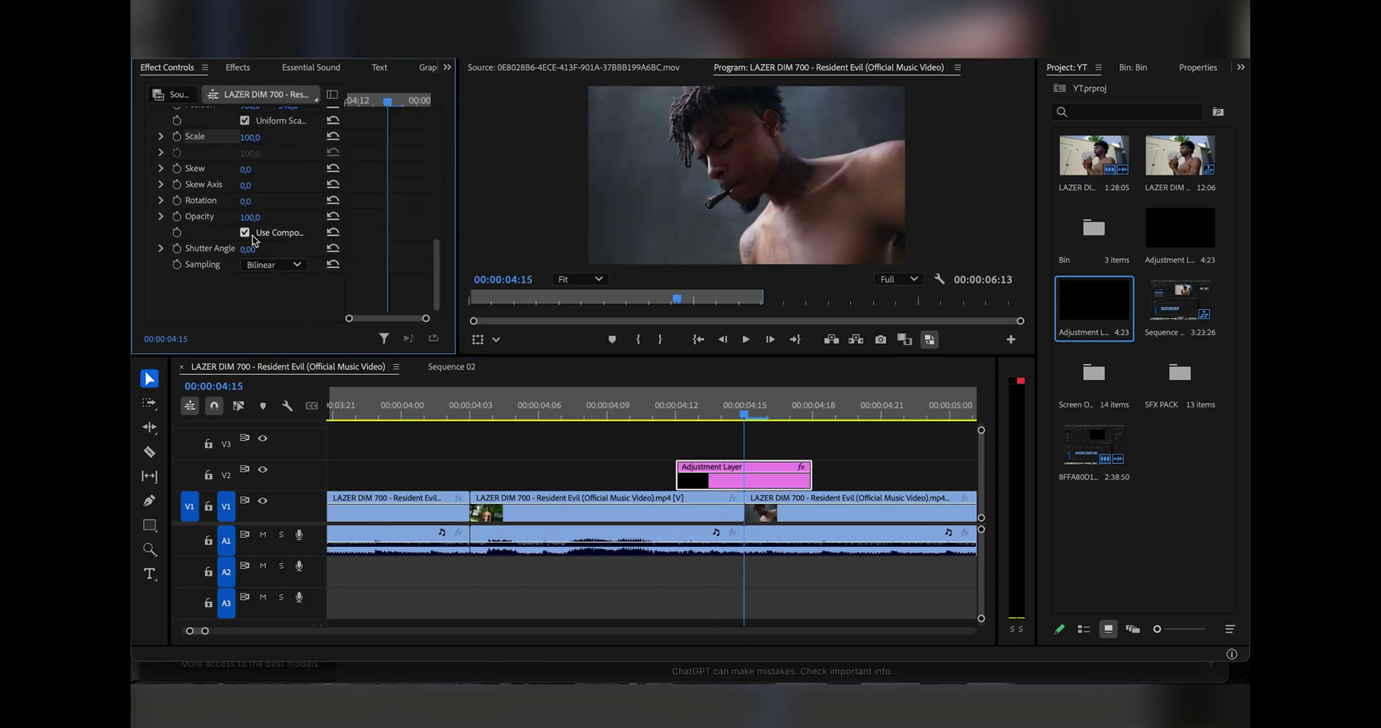
# Turn off the composition's shutter angle in Transform, set Shutter Angle to 180, and scale the layer to 150
pyautogui.click(249, 248)
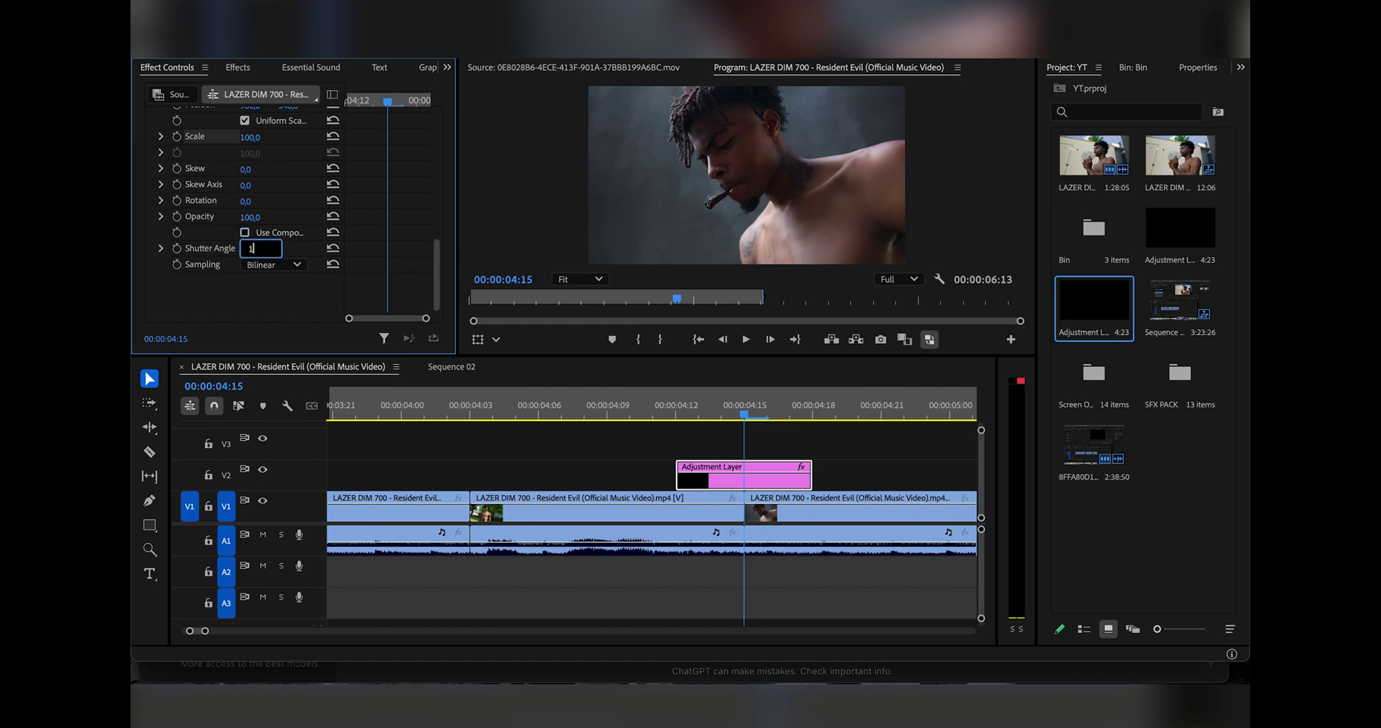
pyautogui.scroll(4, 288, 212)
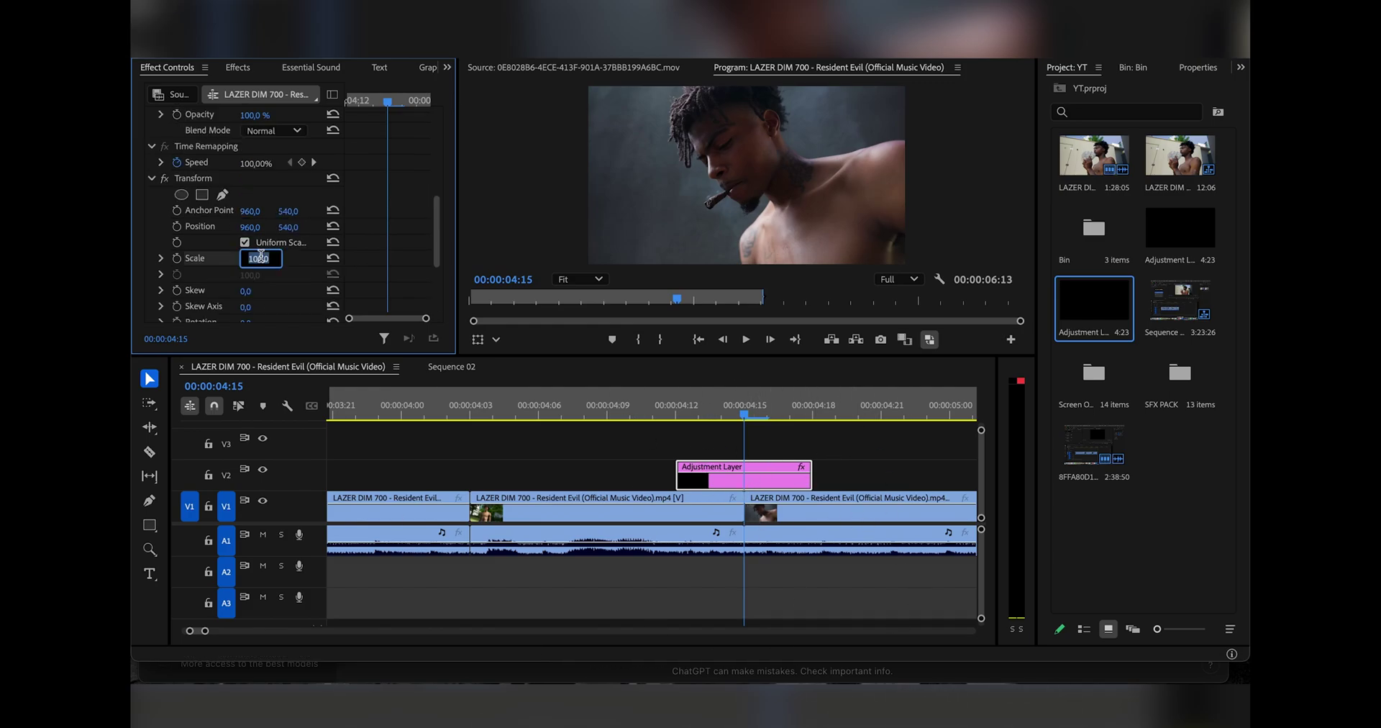
pyautogui.press('Return')
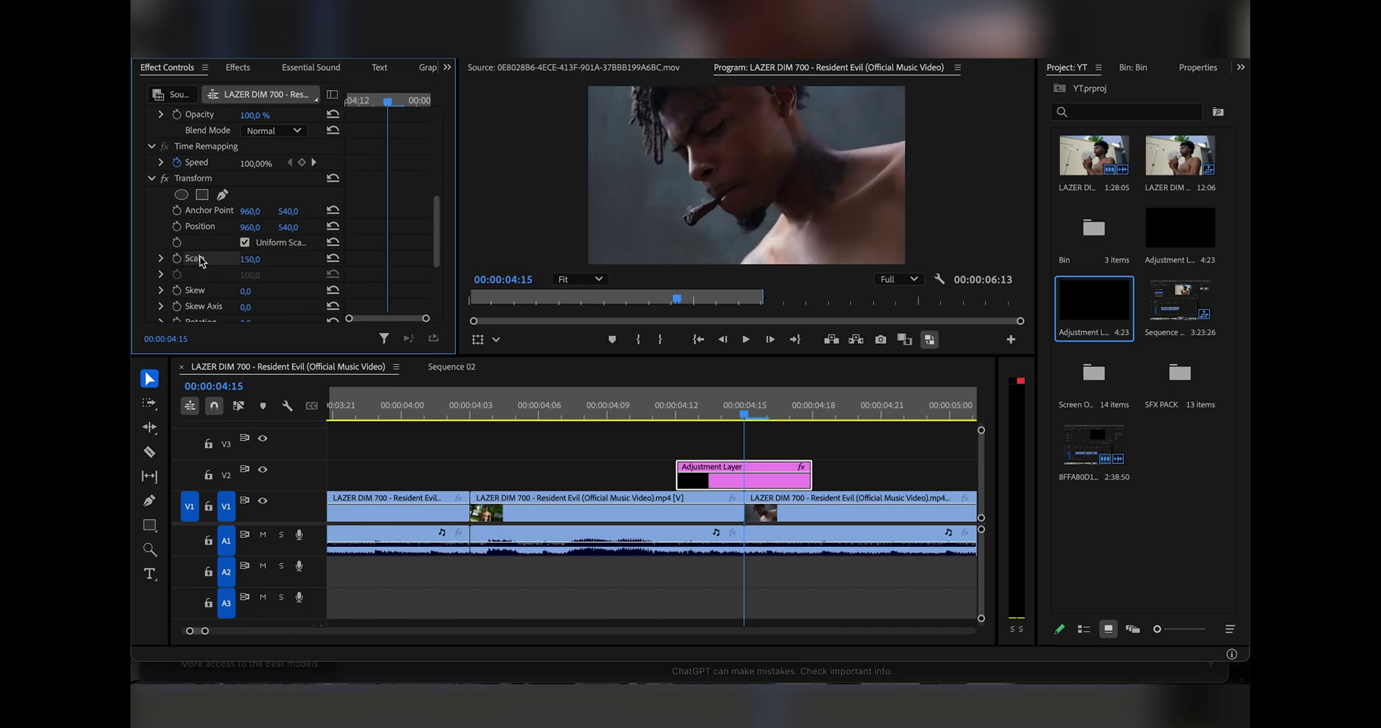
# Keyframe the Transform scale at 150 on the cut at 00:00:04:15 and at 100 on 00:00:04:12 and 00:00:04:18
pyautogui.press('Left')
pyautogui.press('Left')
pyautogui.press('Left')
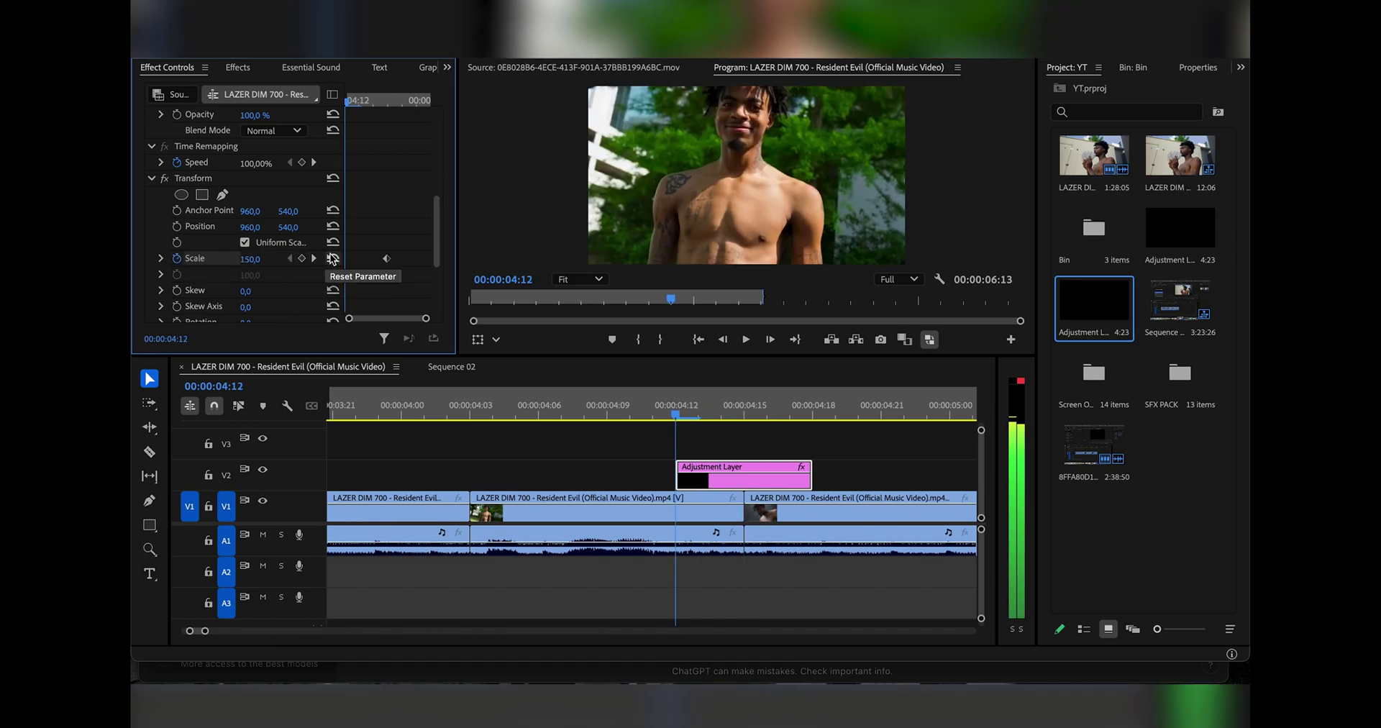
pyautogui.press('Right')
pyautogui.press('Right')
pyautogui.press('Right')
pyautogui.press('Right')
pyautogui.press('Right')
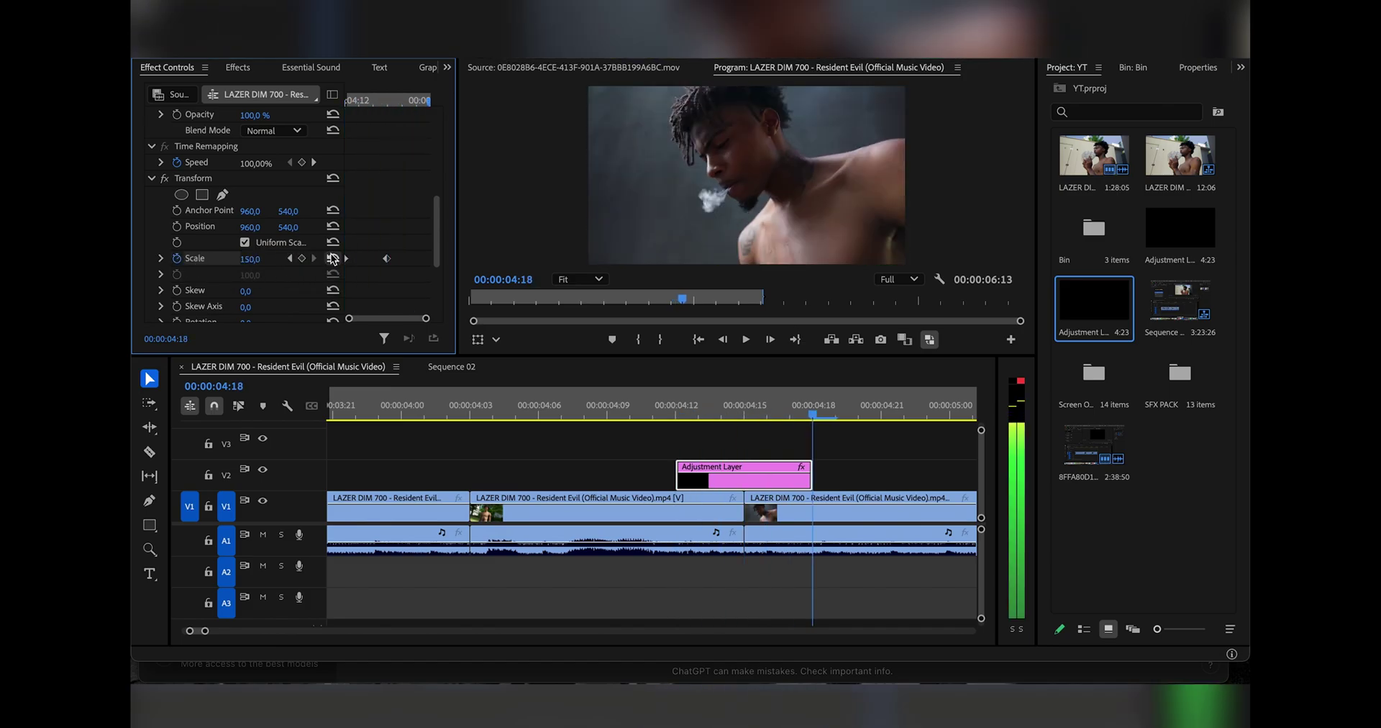
# Step back through the scale keyframes and play the zoom transition repeatedly from about 00:00:04:10
pyautogui.press('Left')
pyautogui.press('Left')
pyautogui.press('Left')
pyautogui.press('Left')
pyautogui.press('Left')
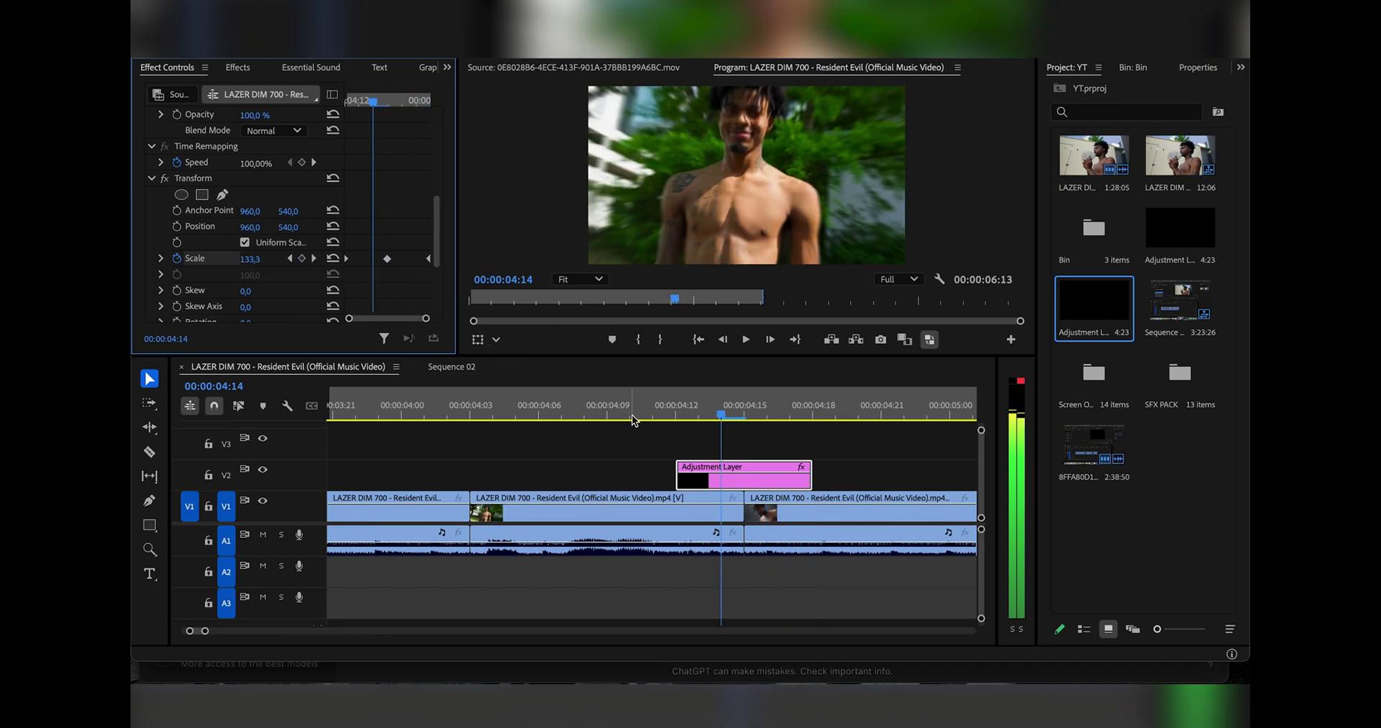
pyautogui.click(636, 415)
pyautogui.press('space')
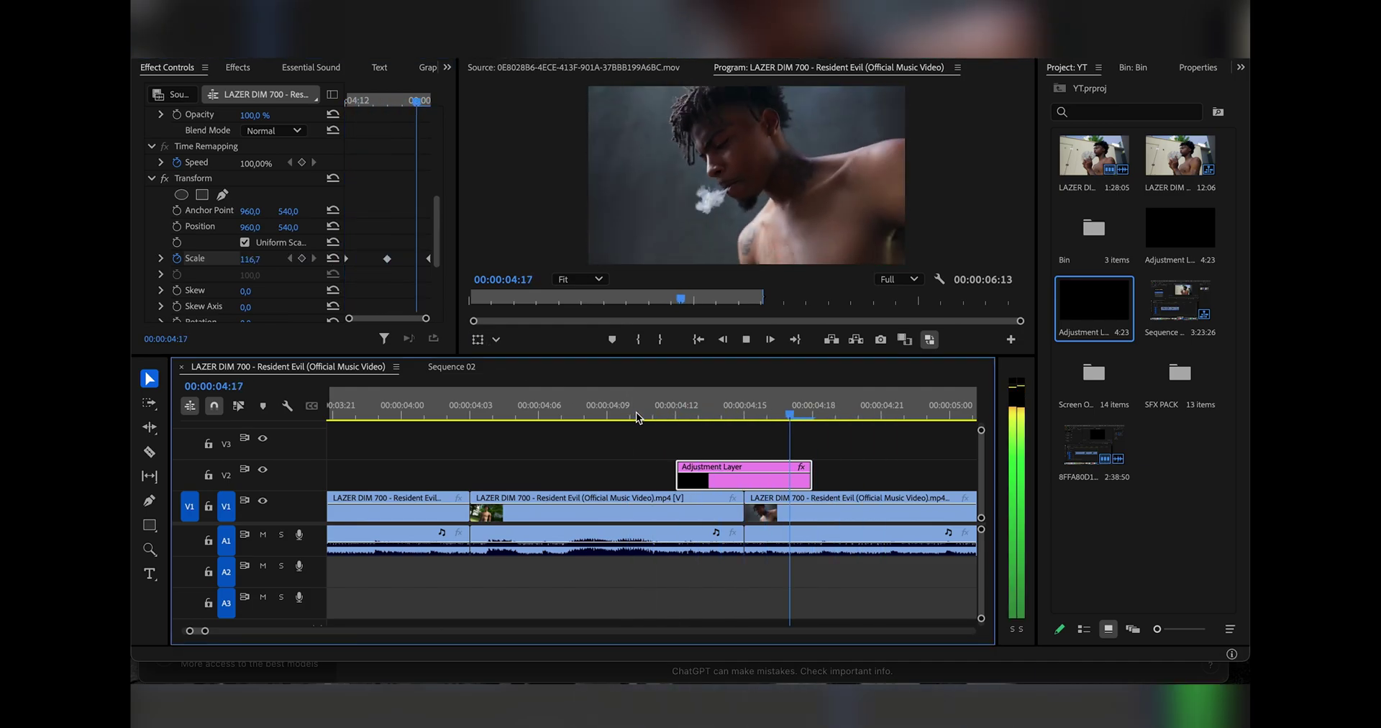
pyautogui.press('space')
pyautogui.click(636, 412)
pyautogui.press('space')
pyautogui.press('space')
pyautogui.click(636, 412)
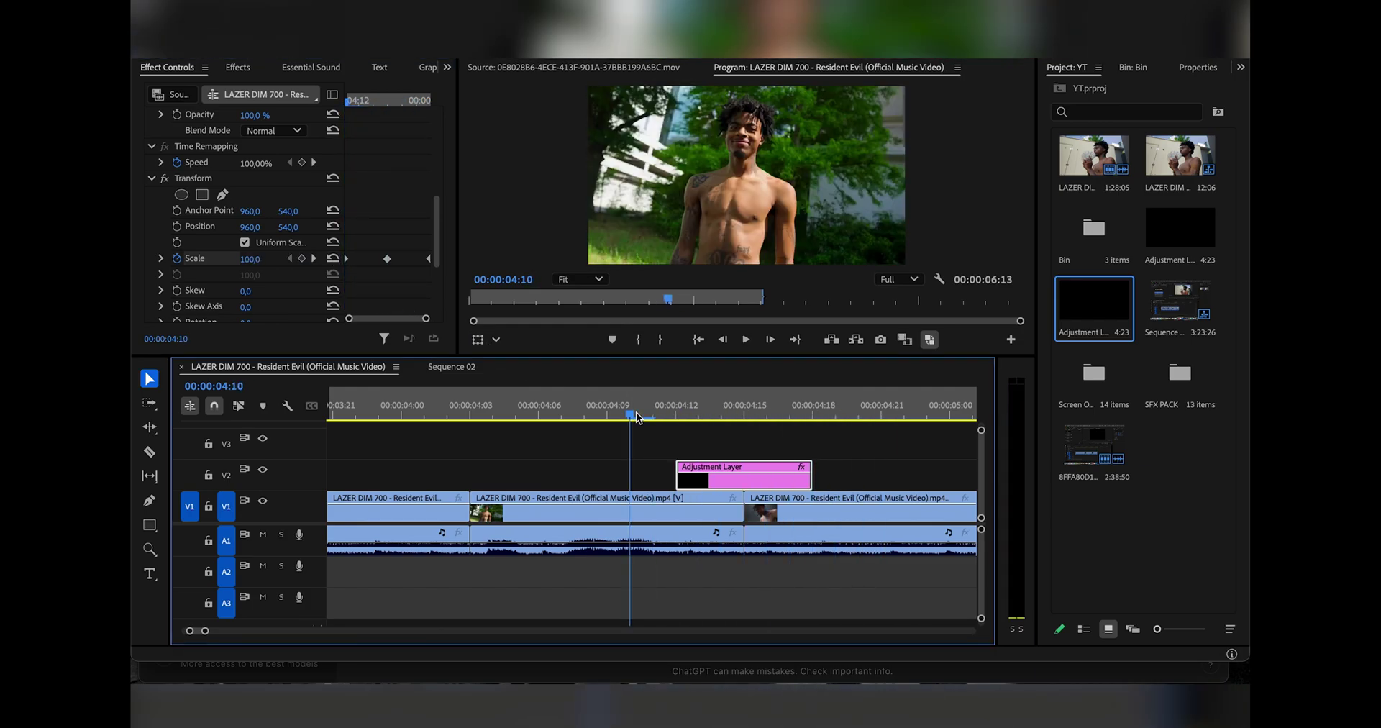
pyautogui.press('space')
pyautogui.press('space')
pyautogui.click(636, 412)
# Apply Brightness & Contrast to the adjustment layer and keyframe Brightness at 79 and Contrast at 63 on the cut, 00:00:04:15
pyautogui.moveTo(635, 412); pyautogui.dragTo(748, 417)
pyautogui.click(247, 68)
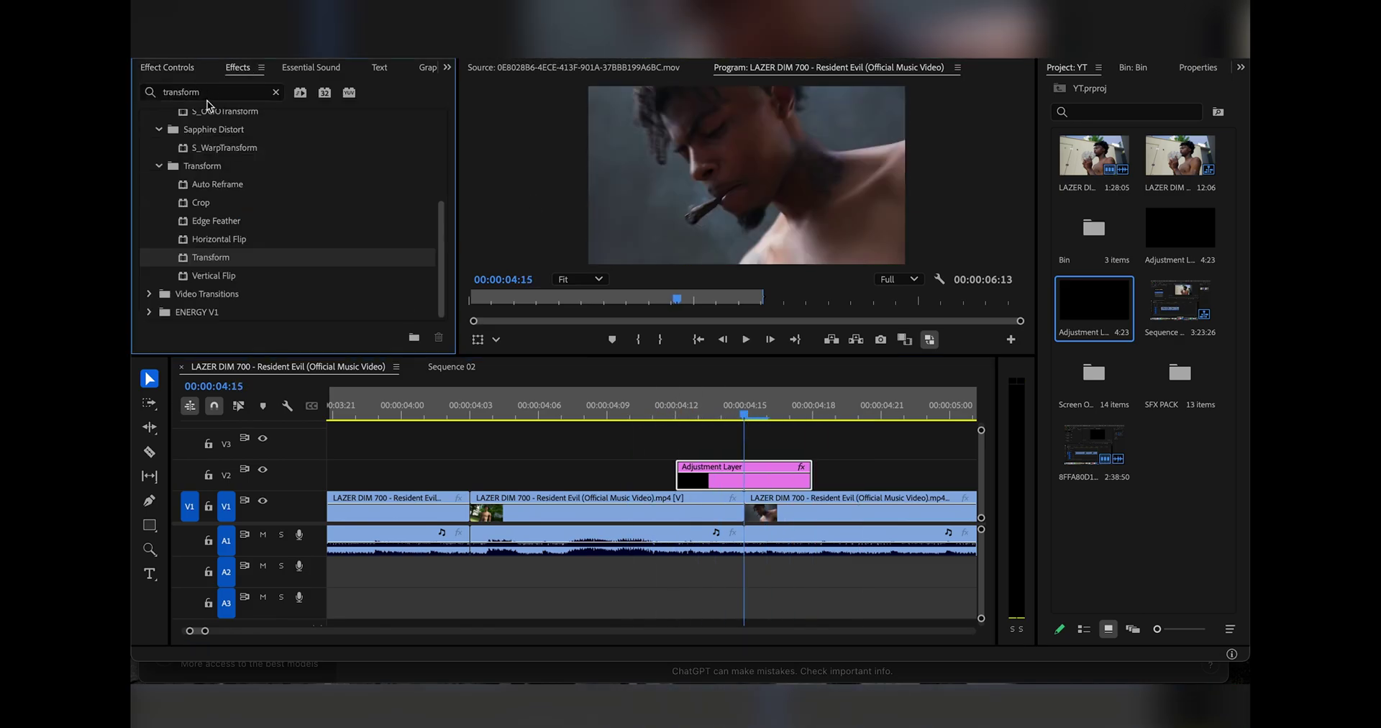
pyautogui.write('bright')
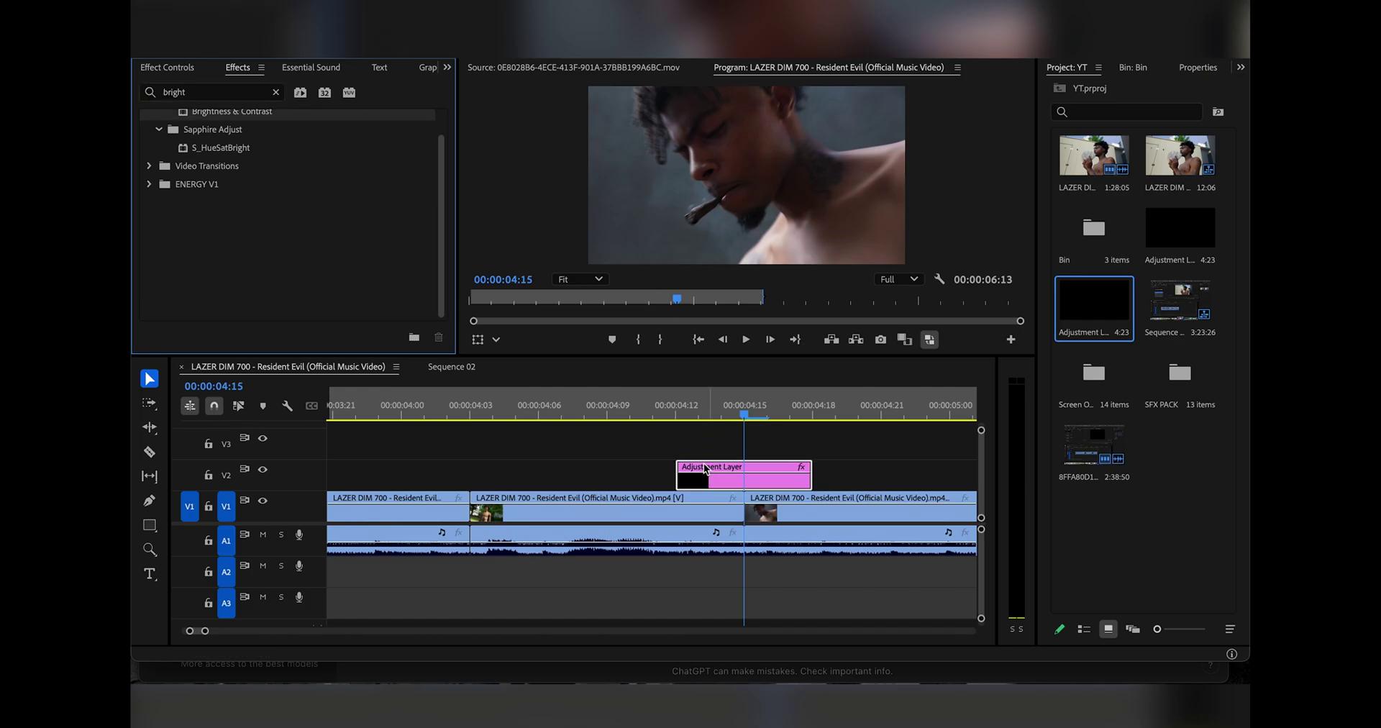
pyautogui.click(187, 70)
pyautogui.scroll(-5, 216, 210)
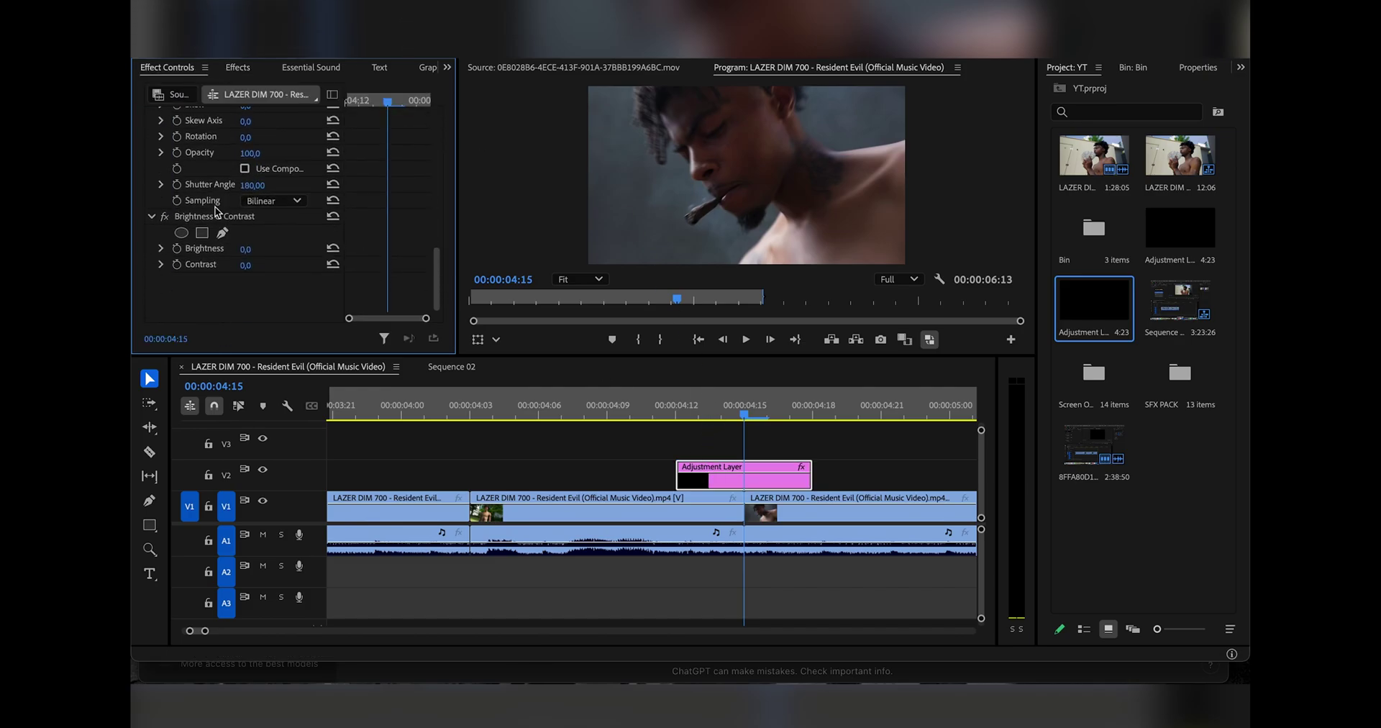
pyautogui.moveTo(246, 249)
pyautogui.mouseDown()
pyautogui.moveTo(268, 250)
pyautogui.moveTo(253, 265)
pyautogui.moveTo(270, 248)
pyautogui.moveTo(259, 265)
pyautogui.mouseUp()
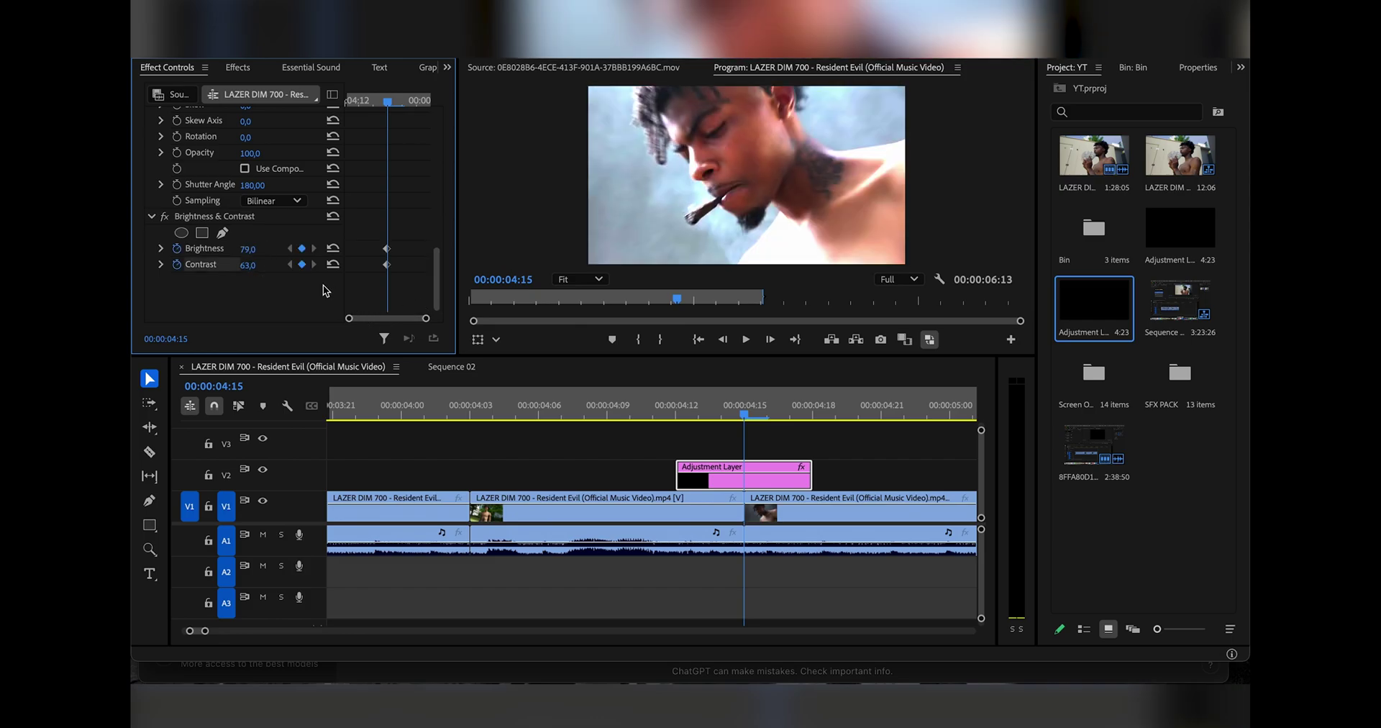
# Keyframe Brightness and Contrast back to 0 at the adjustment layer's start, 00:00:04:12, and its end, 00:00:04:18
pyautogui.press('Left')
pyautogui.press('Left')
pyautogui.press('Left')
pyautogui.click(332, 249)
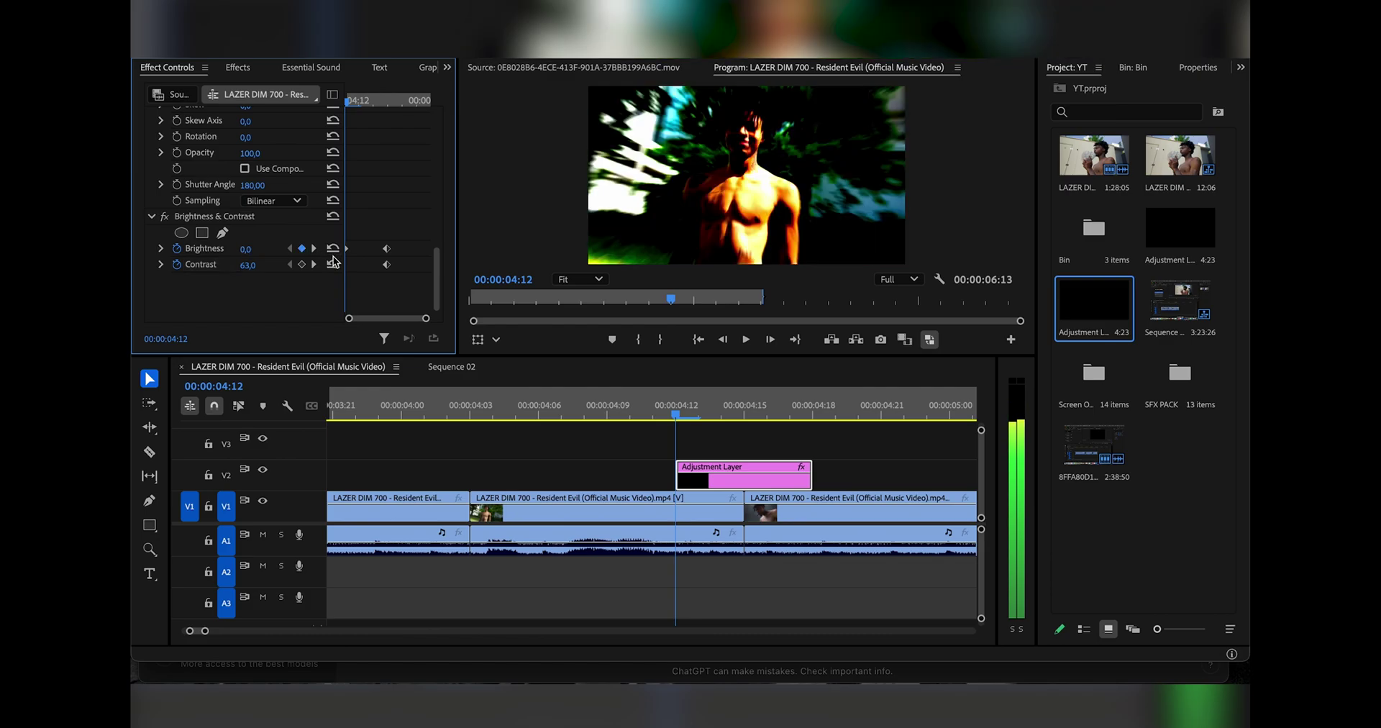
pyautogui.press('Right')
pyautogui.press('Right')
pyautogui.press('Right')
pyautogui.press('Right')
pyautogui.press('Right')
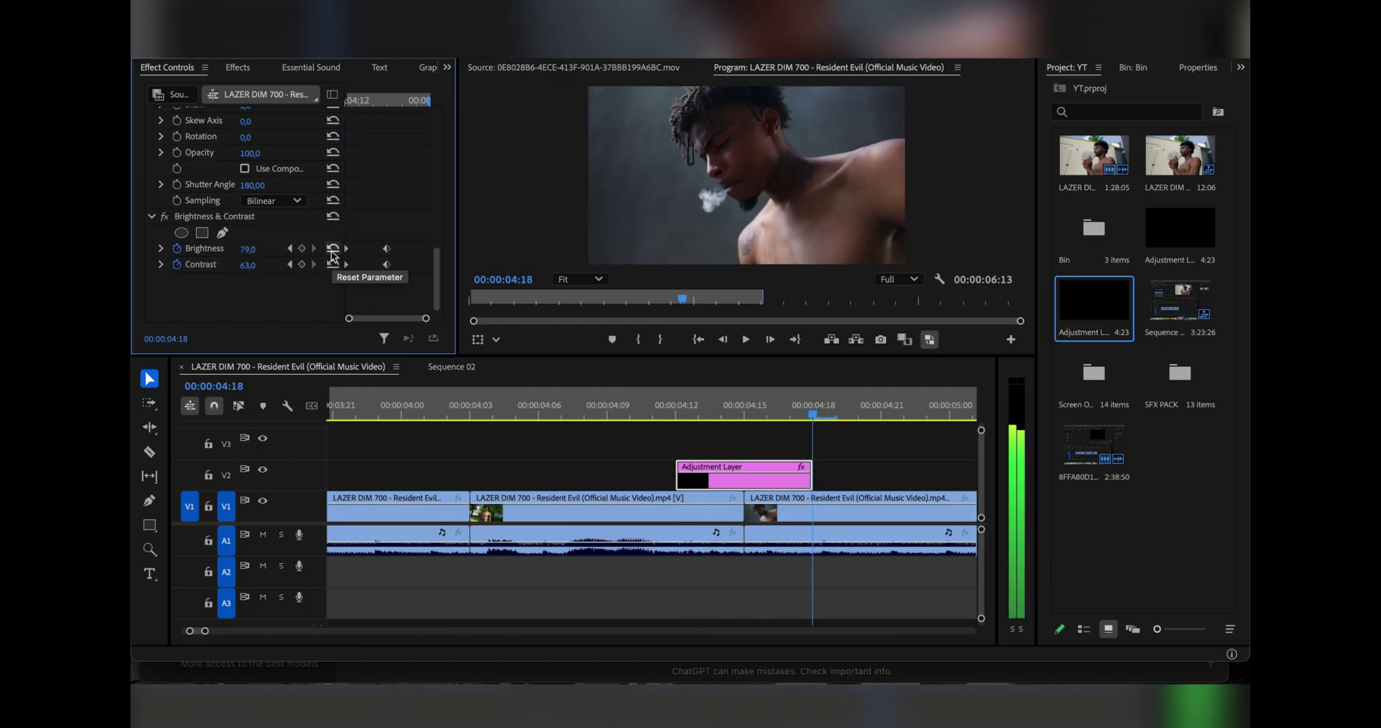
# Play the zoom transition across the cut to check the added brightness and contrast flash
pyautogui.click(644, 408)
pyautogui.press('space')
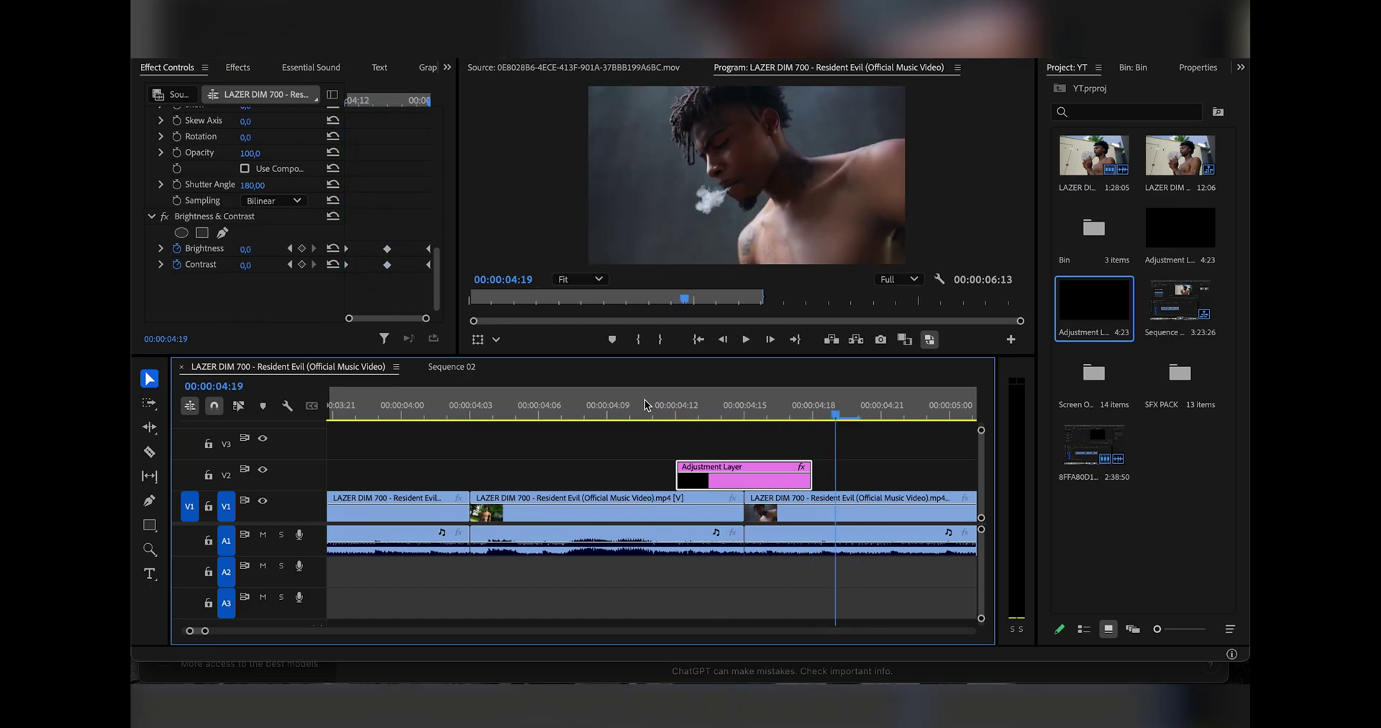
pyautogui.press('space')
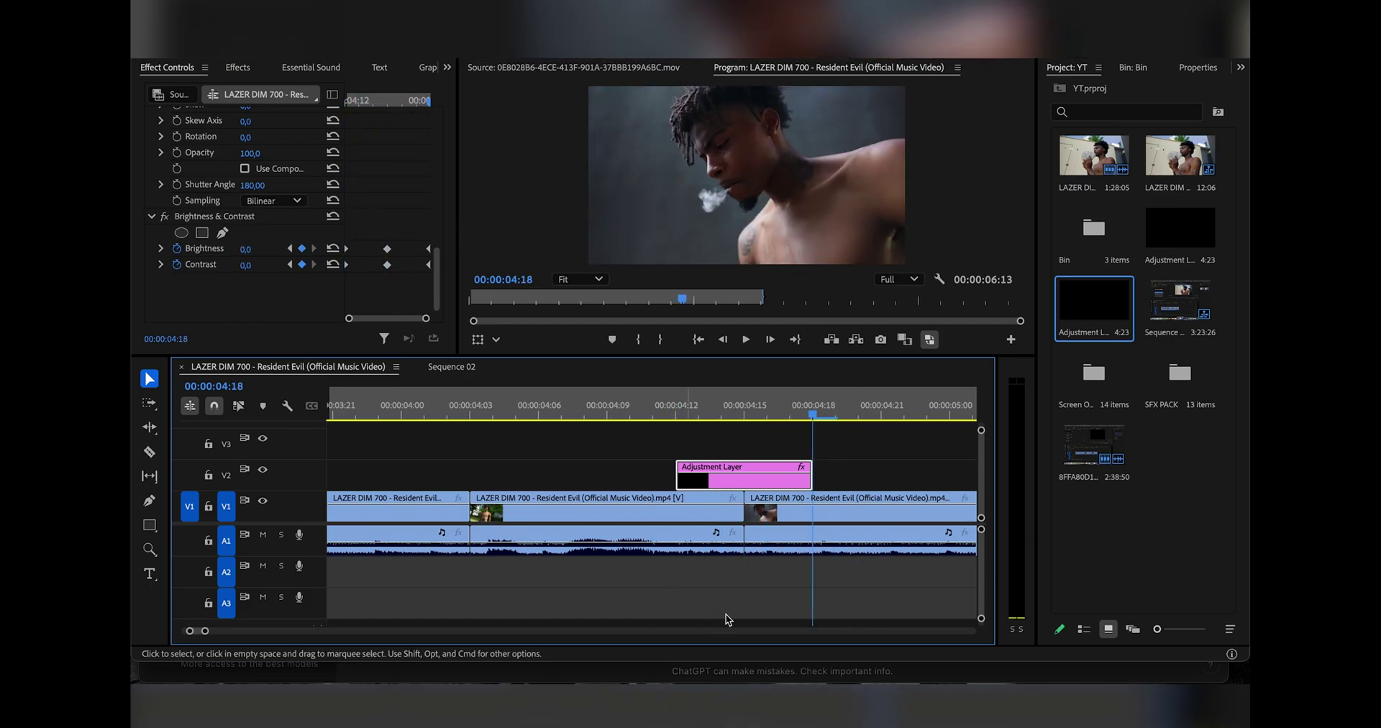
# Start Transform Position keyframes at 00:00:04:12 and shift the horizontal position to 1084 at 00:00:04:13
pyautogui.click(683, 413)
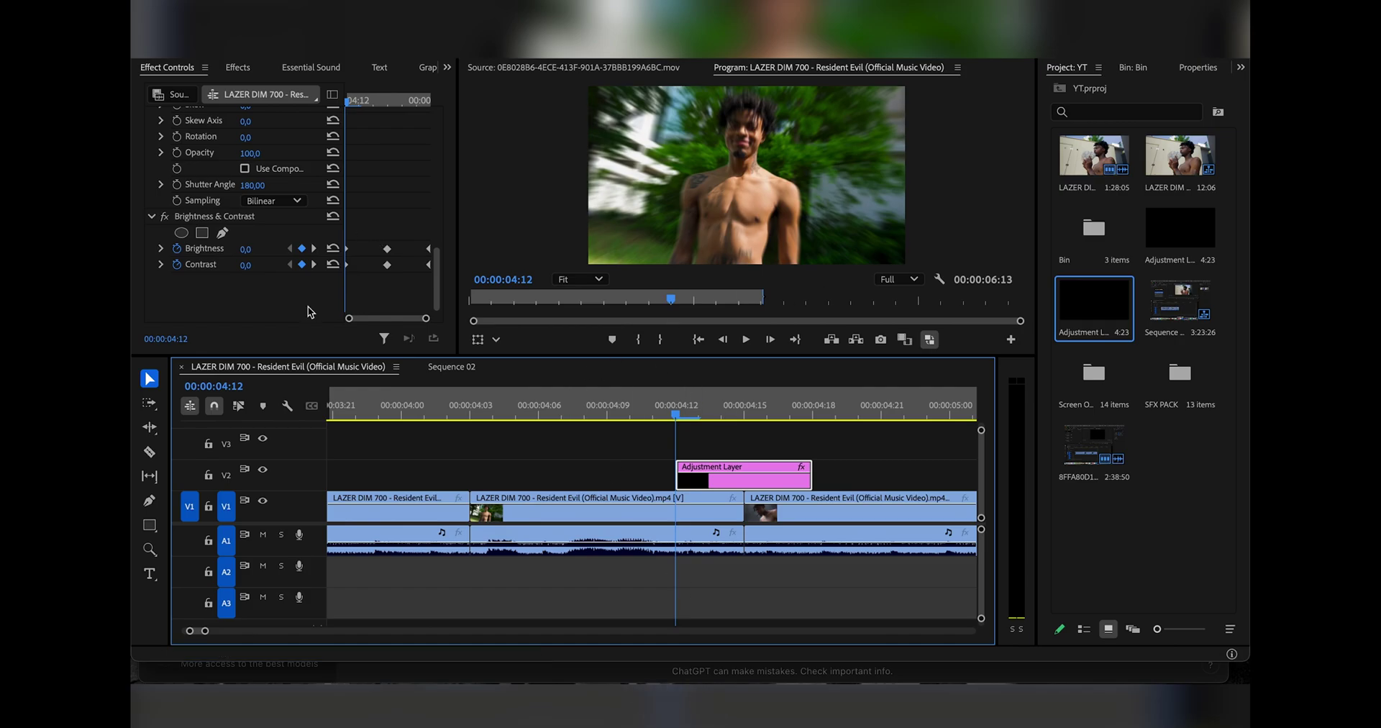
pyautogui.scroll(4, 337, 202)
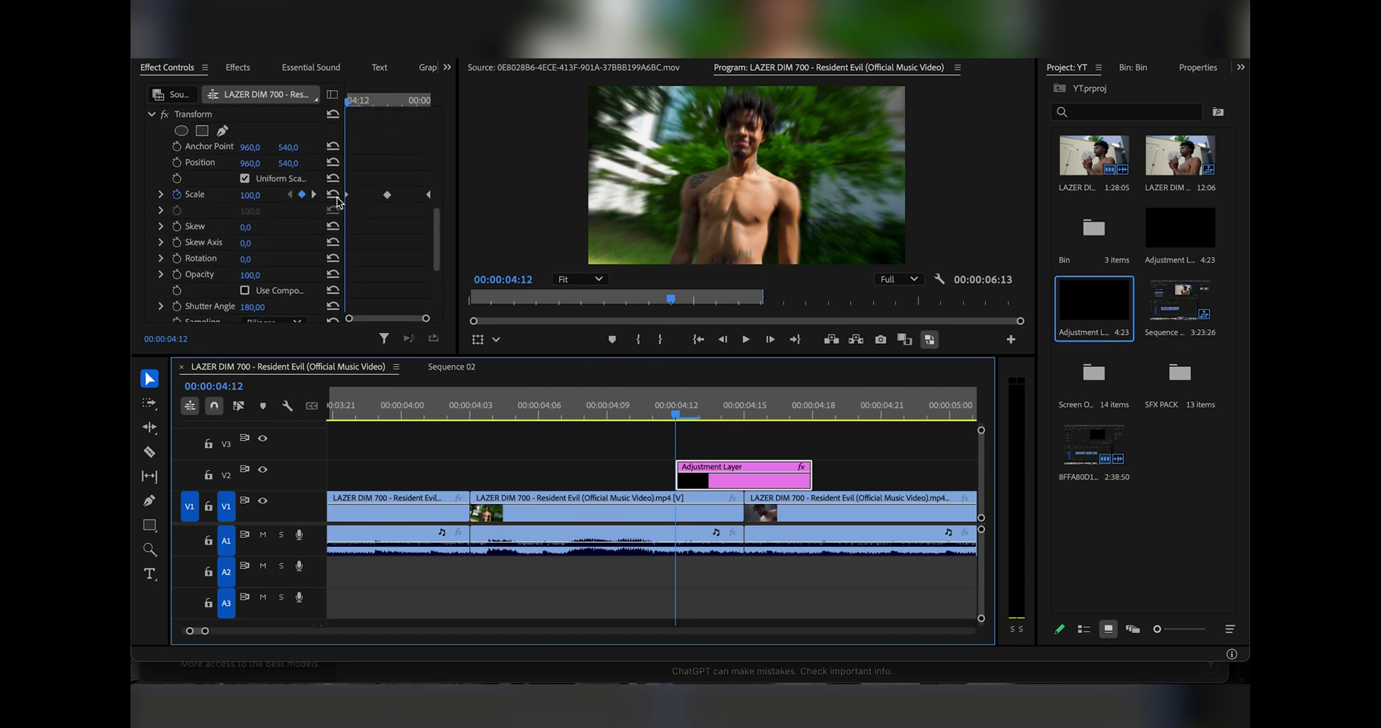
pyautogui.click(177, 163)
pyautogui.press('Right')
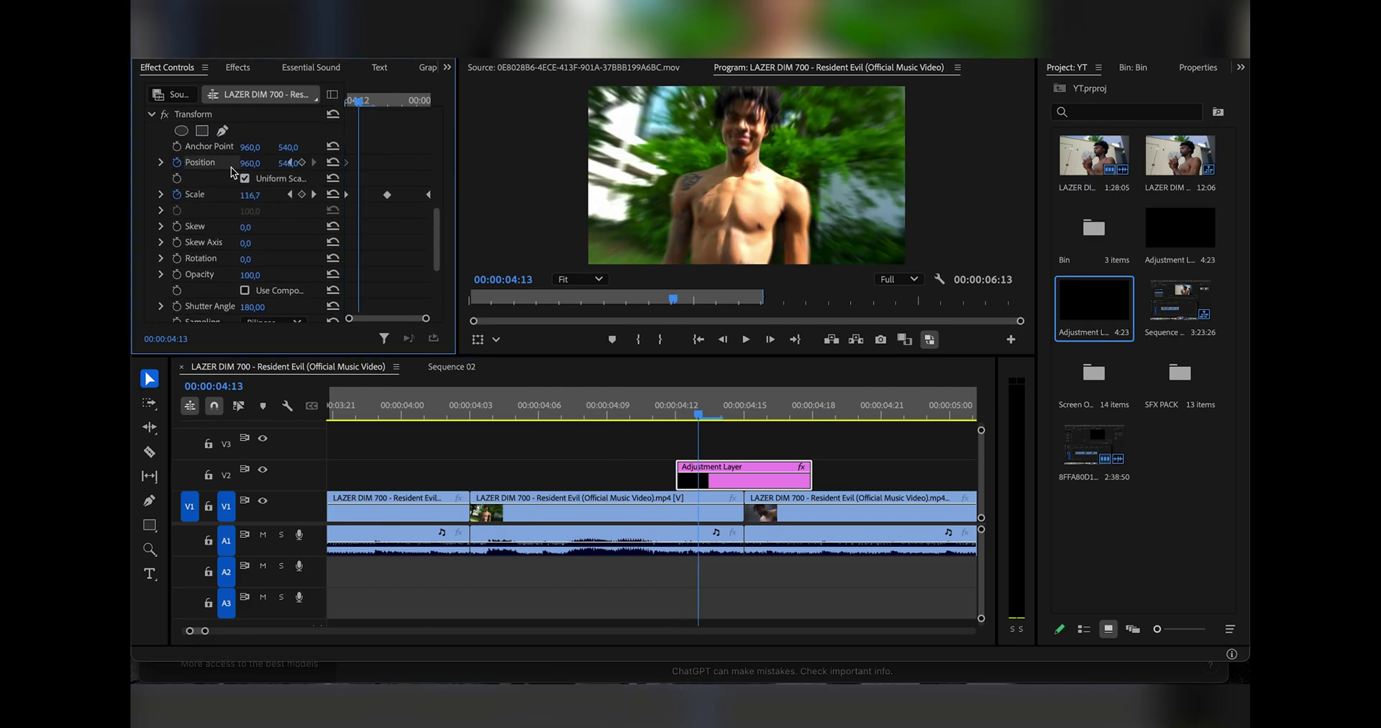
pyautogui.moveTo(257, 163)
pyautogui.mouseDown()
pyautogui.moveTo(276, 163)
pyautogui.moveTo(257, 163)
pyautogui.mouseUp()
# At 00:00:04:14, reset Position and then shift the image upward by lowering the vertical value, keeping the horizontal at 960
pyautogui.press('Right')
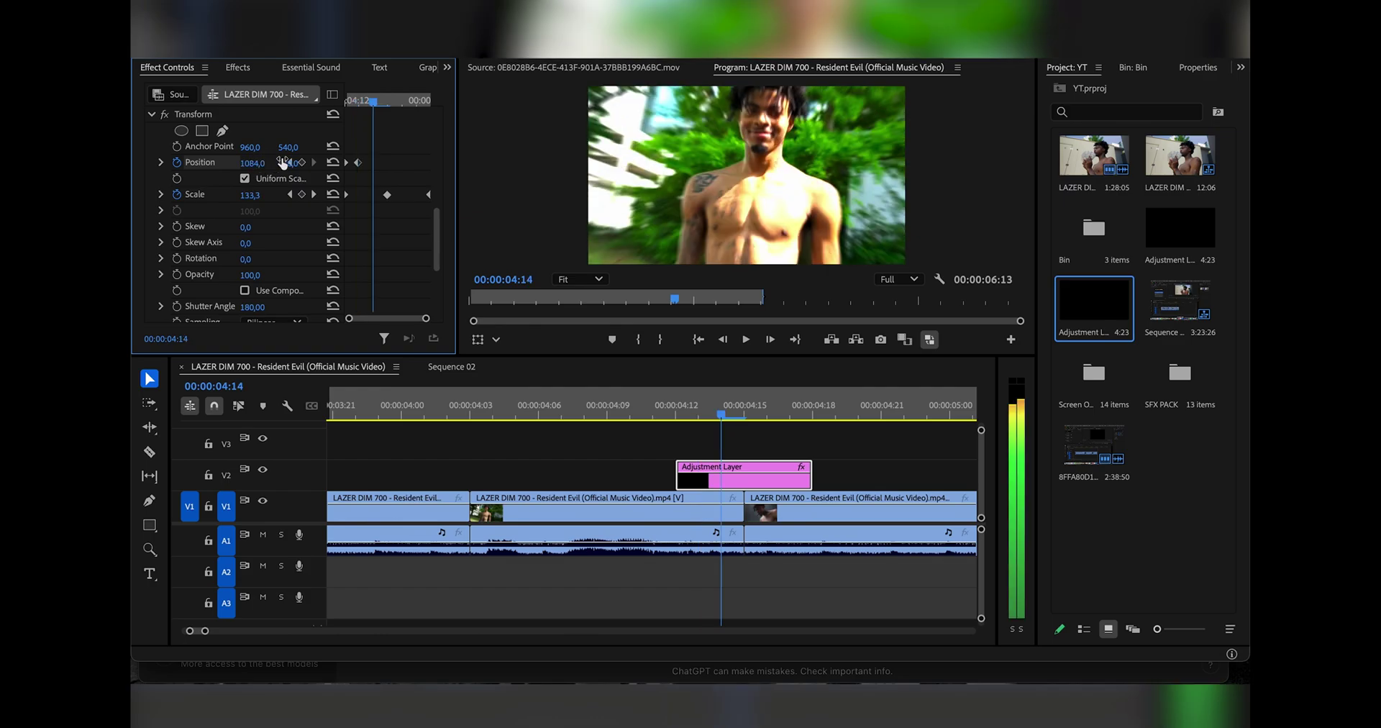
pyautogui.click(333, 163)
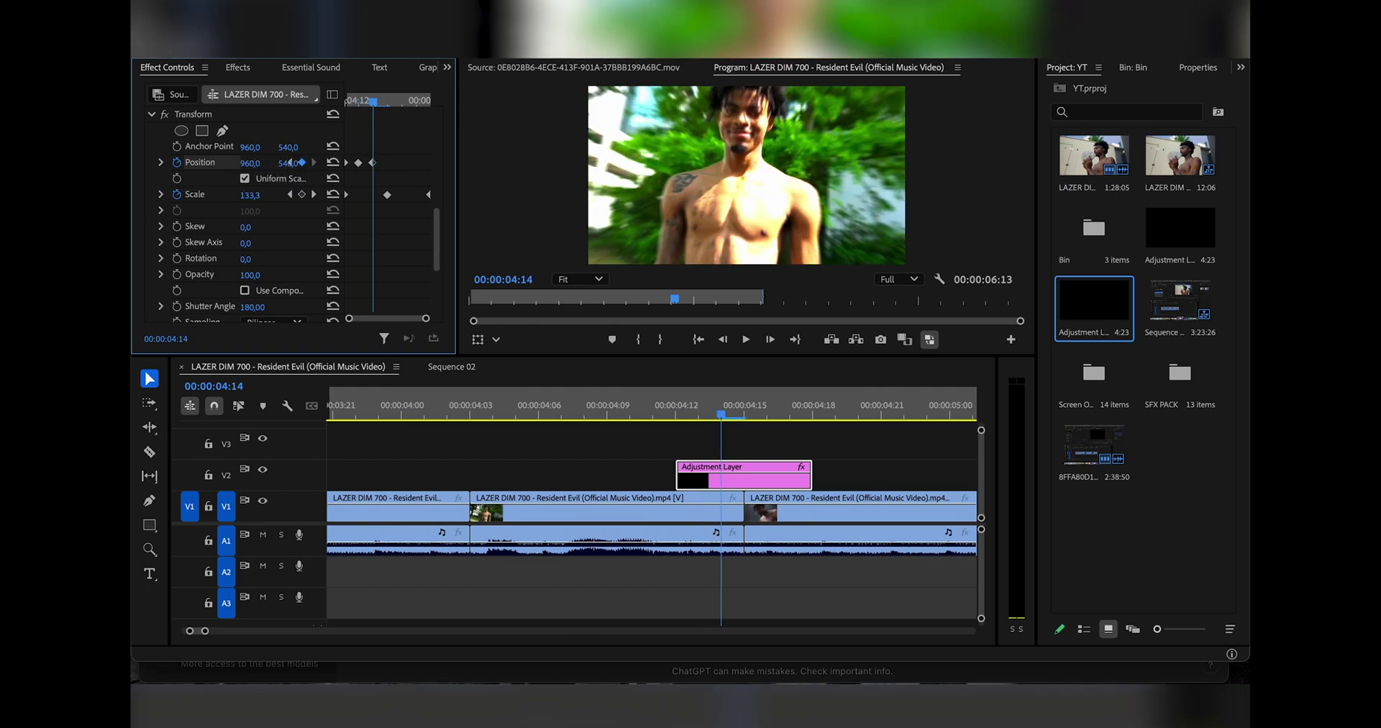
pyautogui.moveTo(288, 163); pyautogui.dragTo(289, 163)
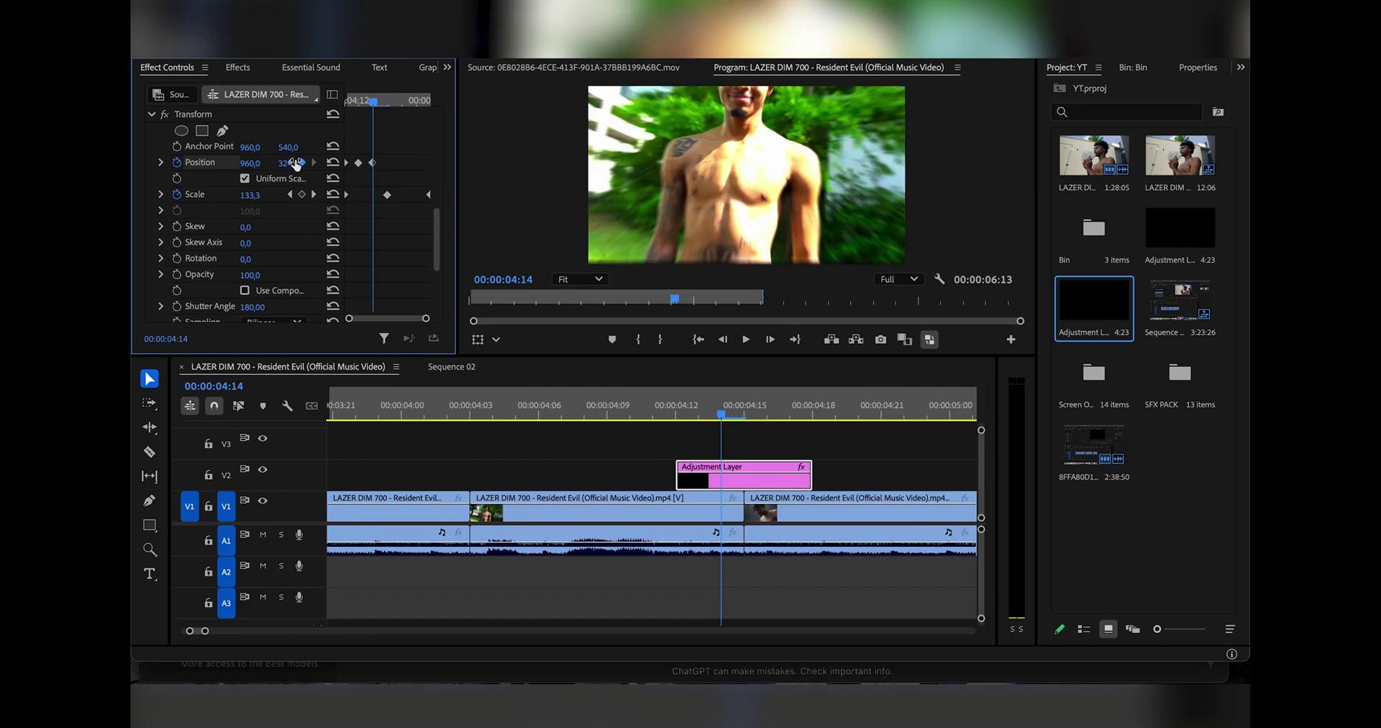
# Reset Position at 00:00:04:15, then offset it to 1182 horizontally and raise the image vertically at 00:00:04:16
pyautogui.press('Right')
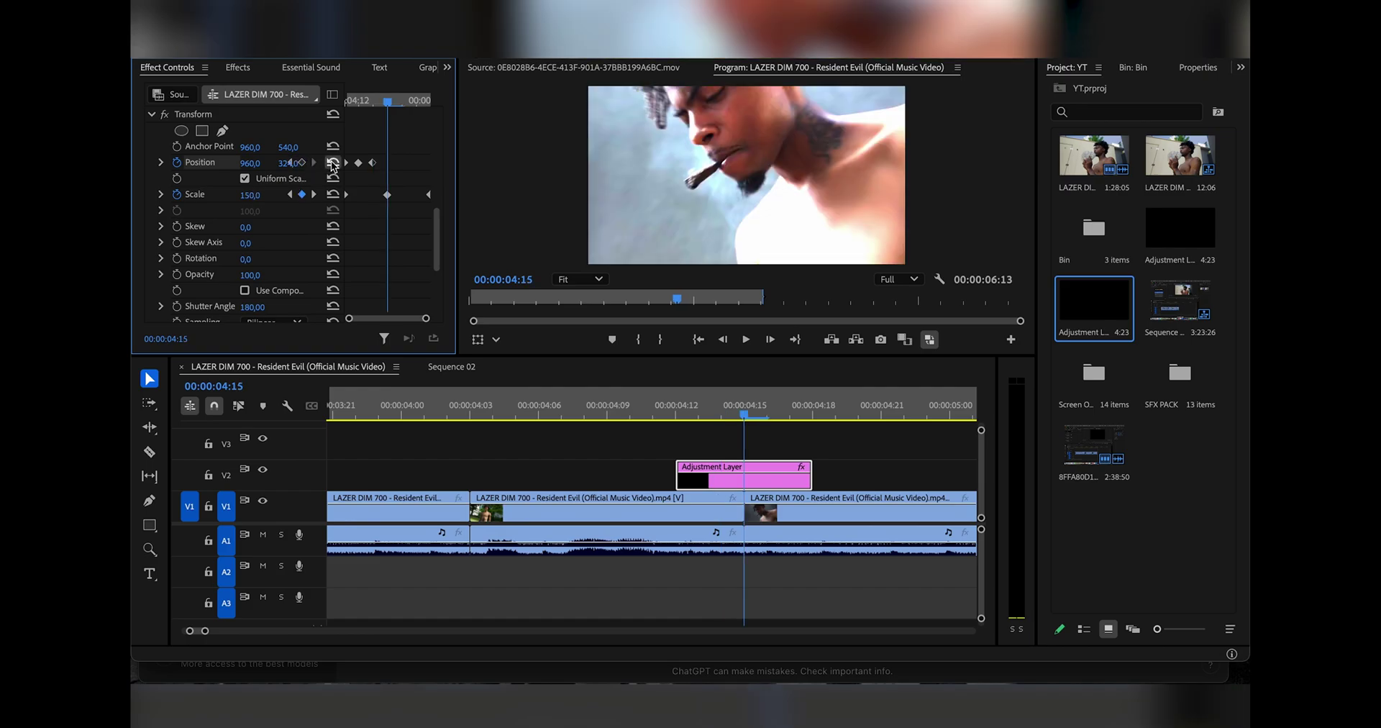
pyautogui.click(332, 163)
pyautogui.press('Right')
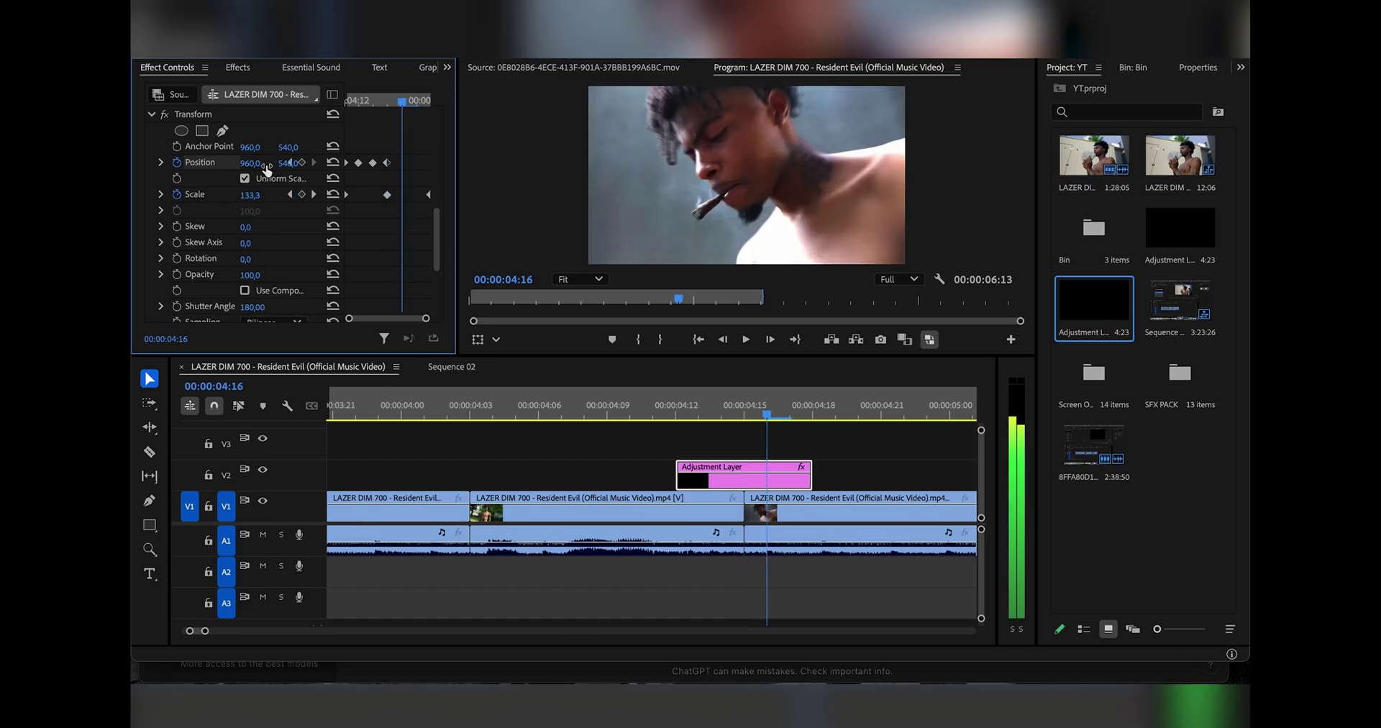
pyautogui.moveTo(250, 163)
pyautogui.mouseDown()
pyautogui.moveTo(295, 164)
pyautogui.moveTo(258, 164)
pyautogui.mouseUp()
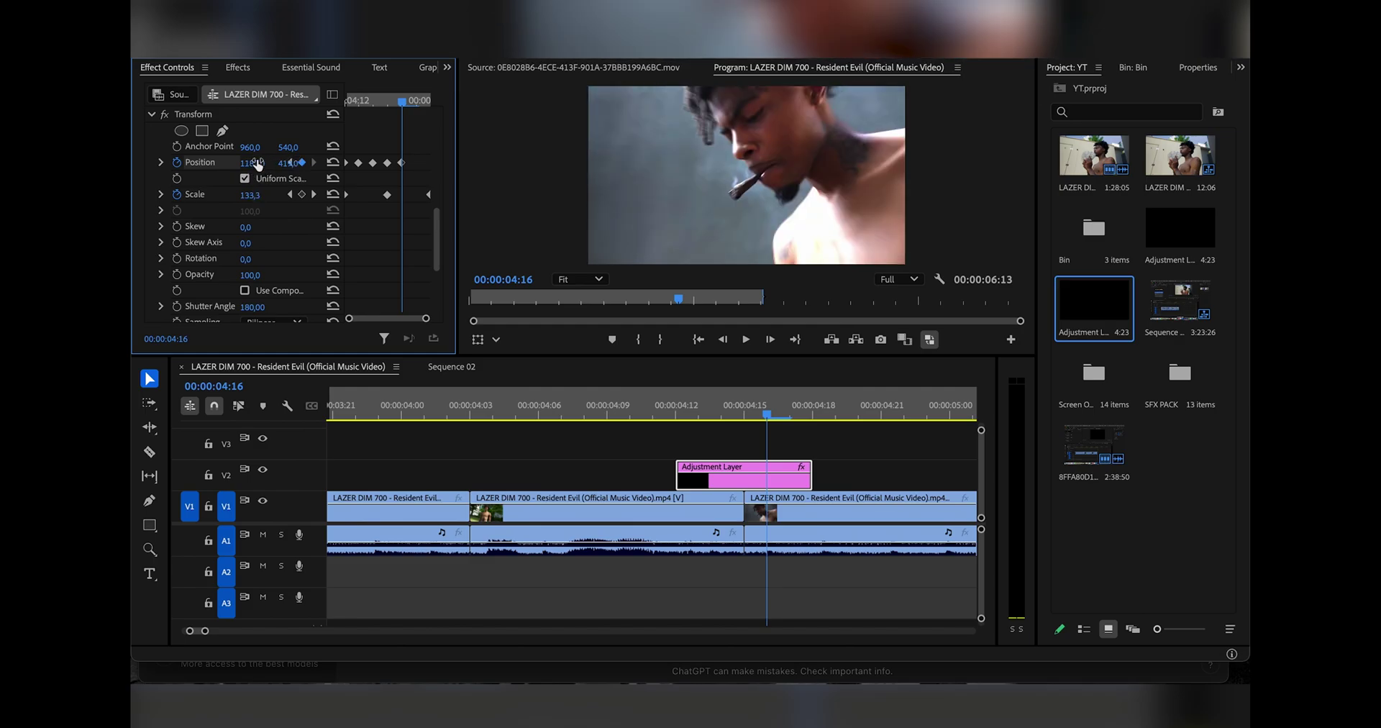
# Play the transition repeatedly from just before the adjustment layer to check the position shake with the zoom
pyautogui.press('space')
pyautogui.moveTo(801, 408); pyautogui.dragTo(641, 405)
pyautogui.press('space')
pyautogui.click(641, 405)
pyautogui.press('space')
pyautogui.click(641, 405)
pyautogui.press('space')
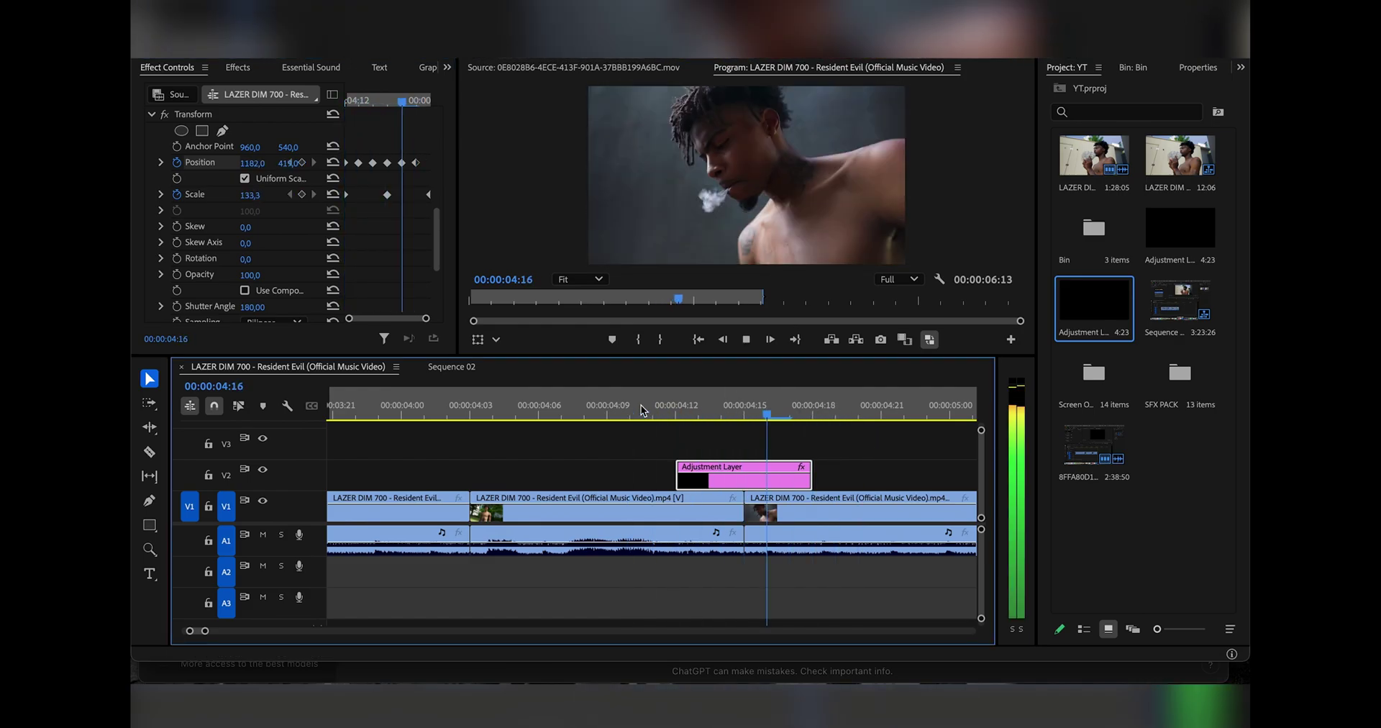
pyautogui.click(641, 405)
pyautogui.press('space')
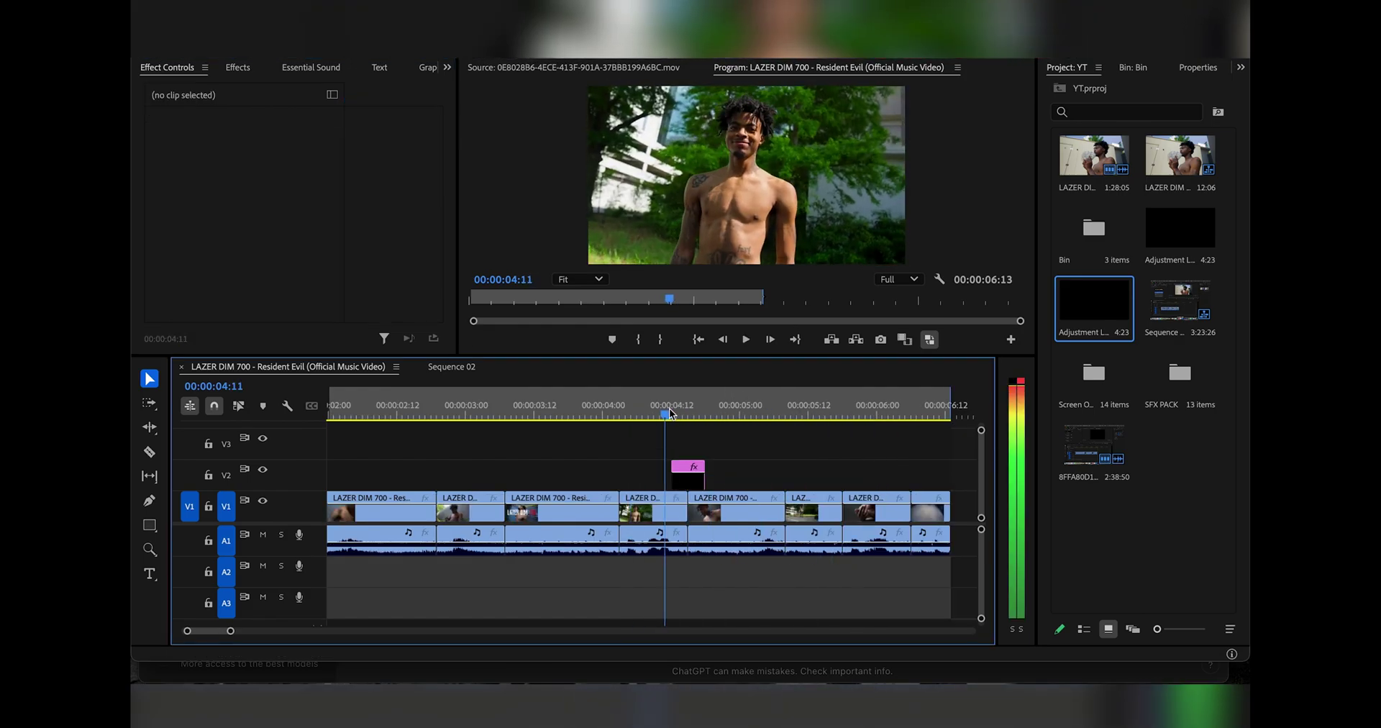
# Scrub and replay the finished shake transition in the context of the surrounding clips, with its adjustment layer selected
pyautogui.moveTo(668, 412)
pyautogui.mouseDown()
pyautogui.moveTo(718, 411)
pyautogui.moveTo(653, 413)
pyautogui.mouseUp()
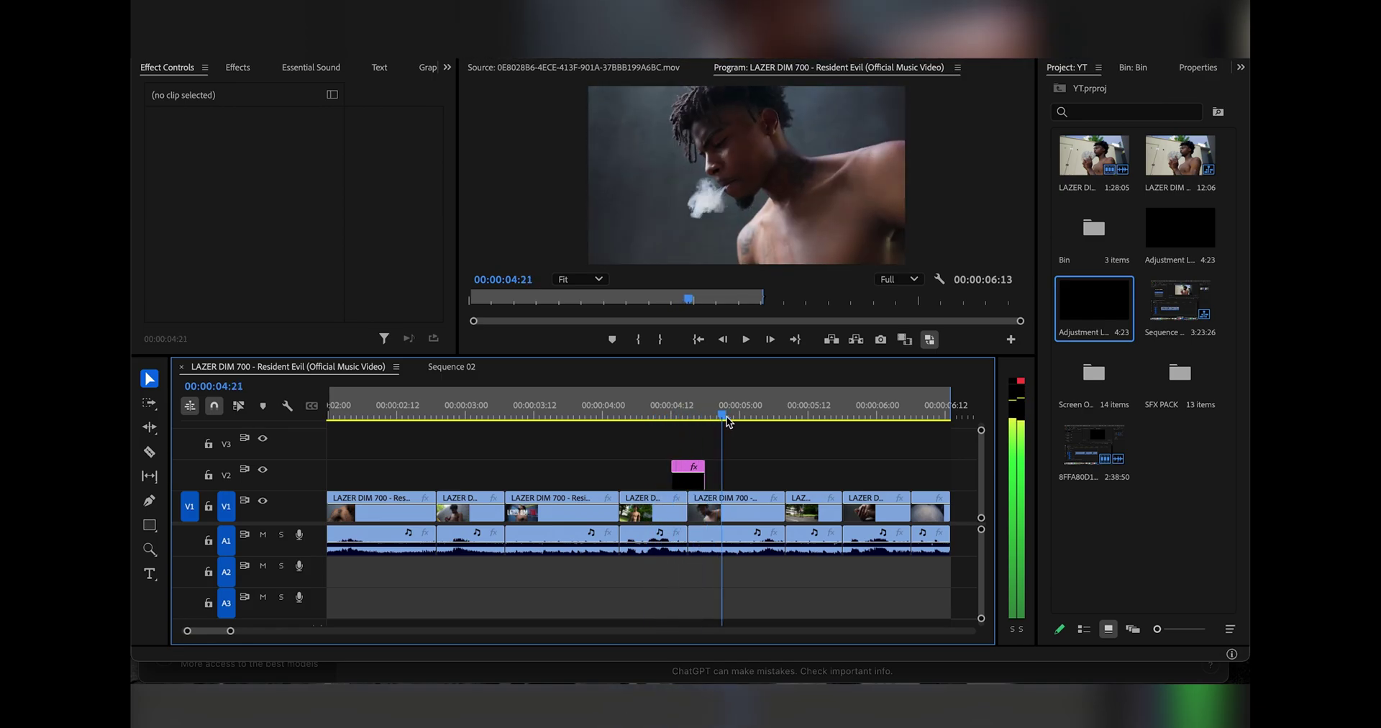
pyautogui.click(657, 414)
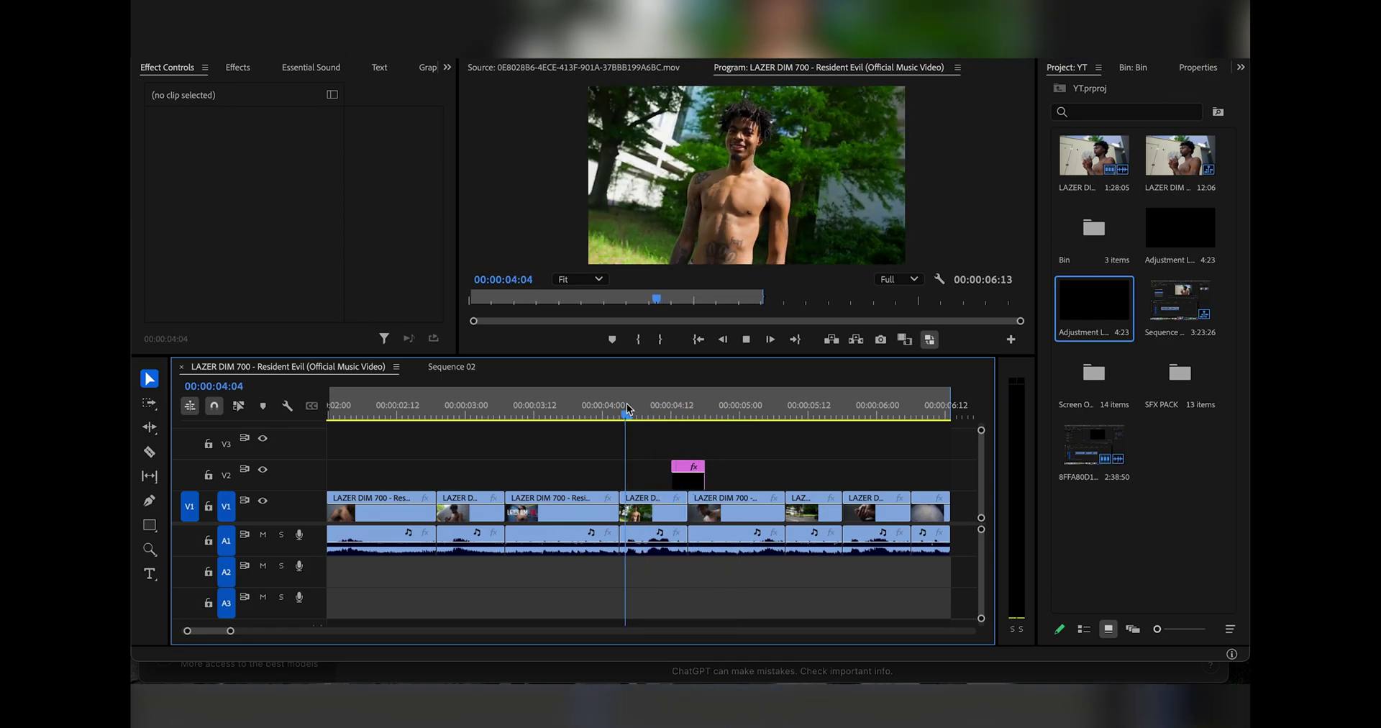
pyautogui.press('space')
pyautogui.click(657, 414)
pyautogui.click(688, 474)
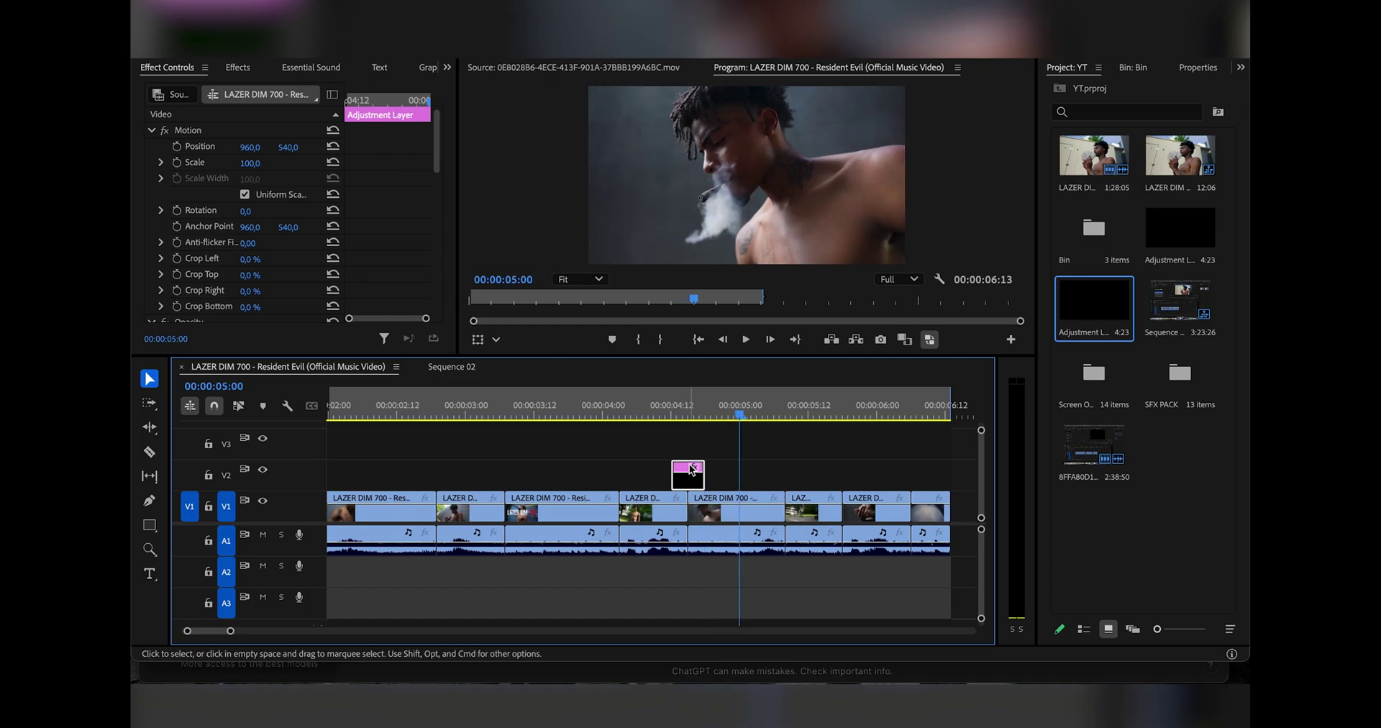
pyautogui.click(643, 417)
pyautogui.press('space')
pyautogui.click(642, 416)
pyautogui.press('space')
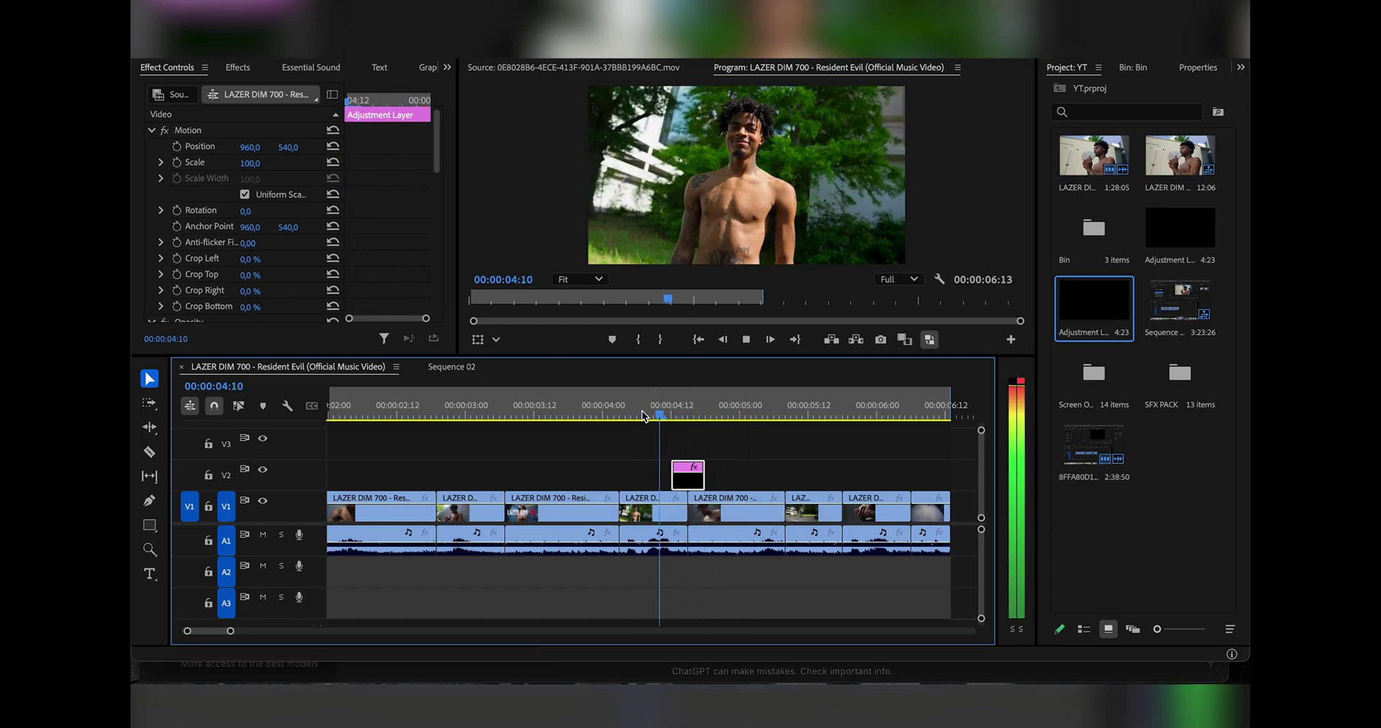
pyautogui.moveTo(642, 414); pyautogui.dragTo(688, 422)
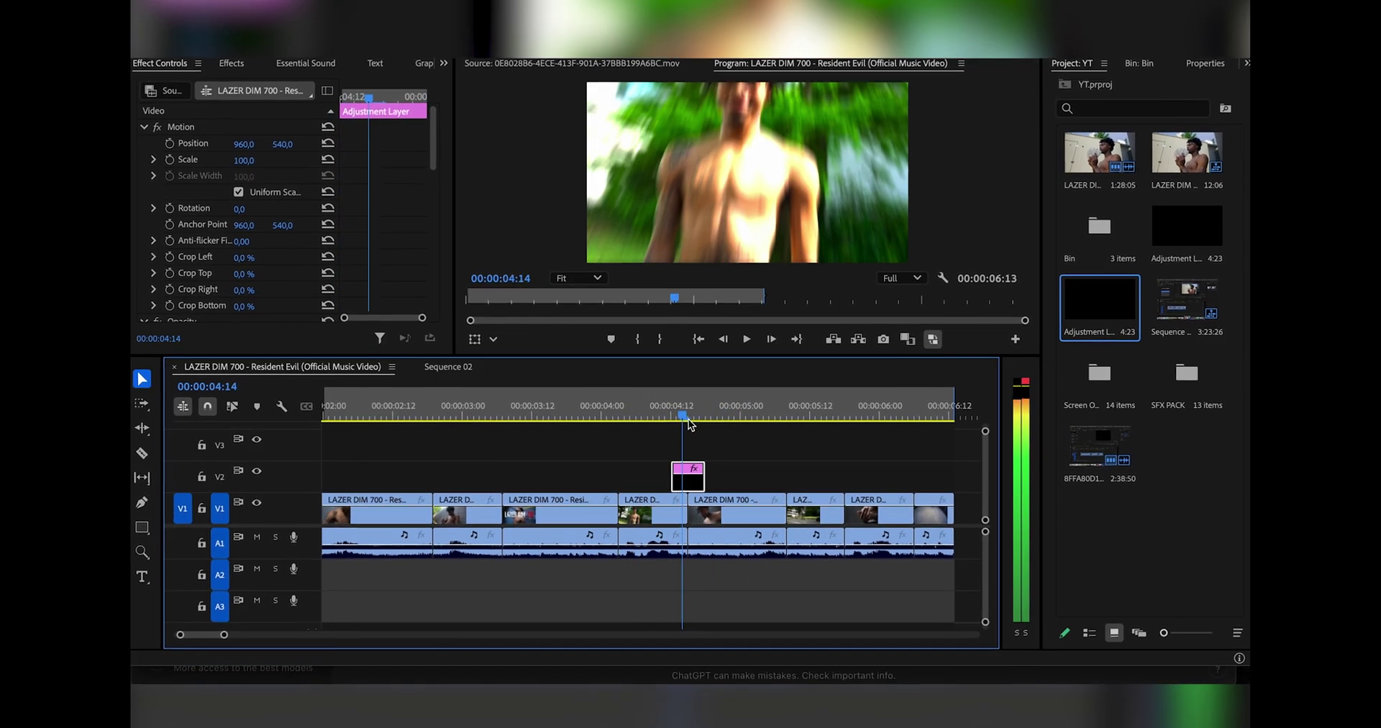
pyautogui.click(707, 419)
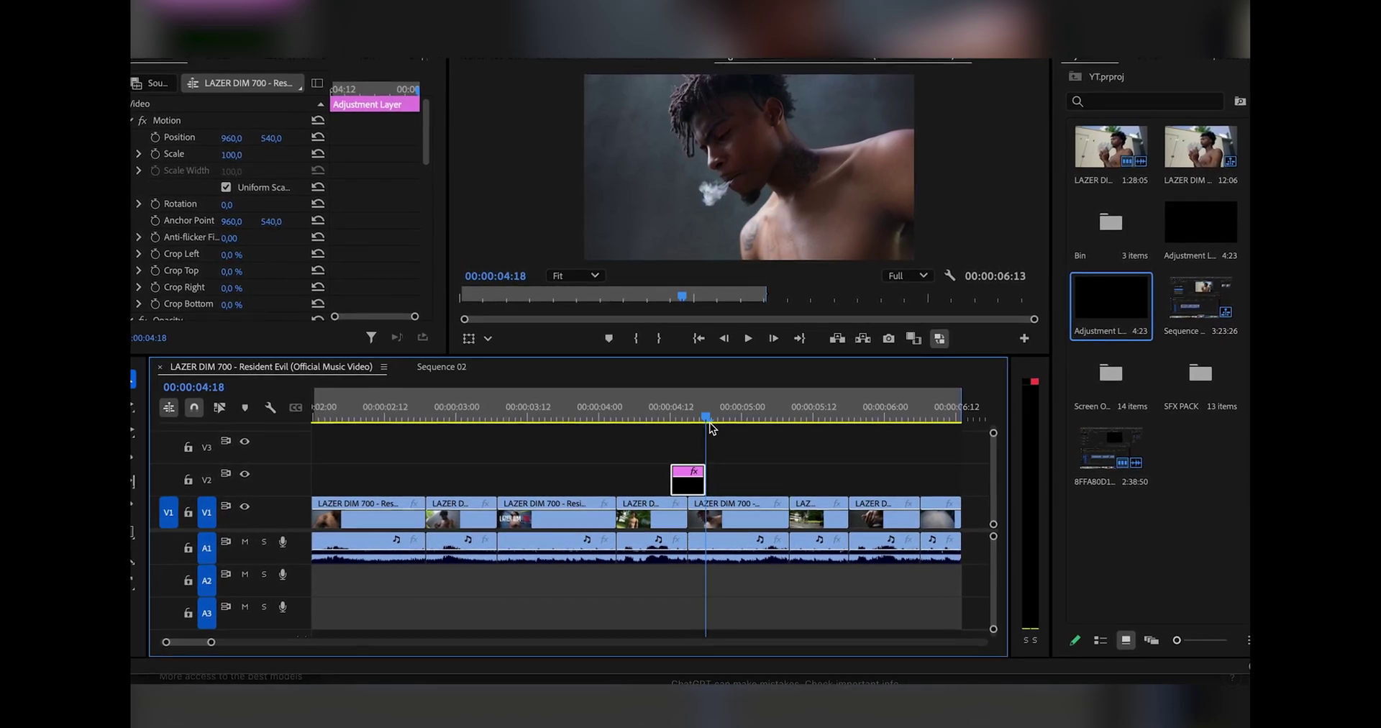